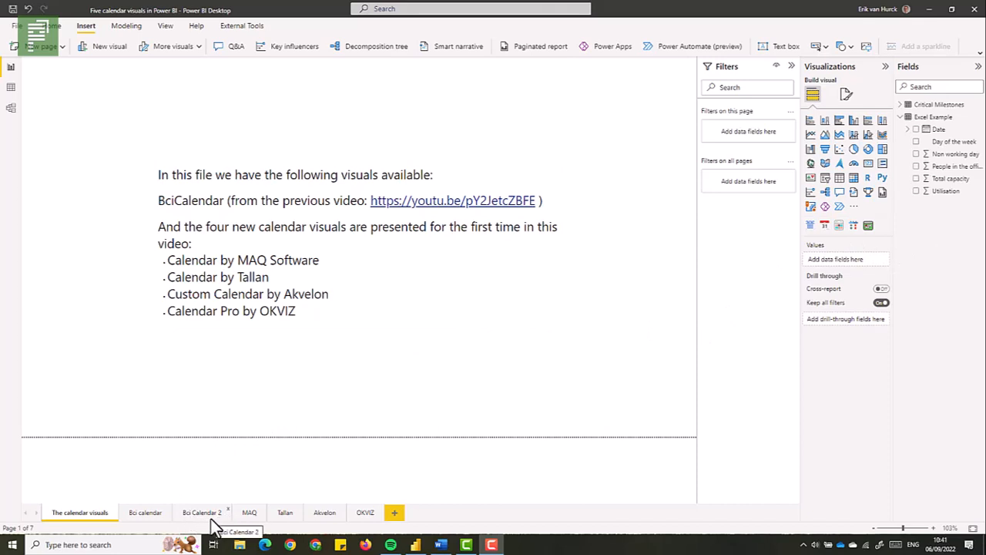
# - Open the Bci Calendar 2 page, view April, June and July 2022 through the month slicer, and reselect May
pyautogui.click(211, 520)
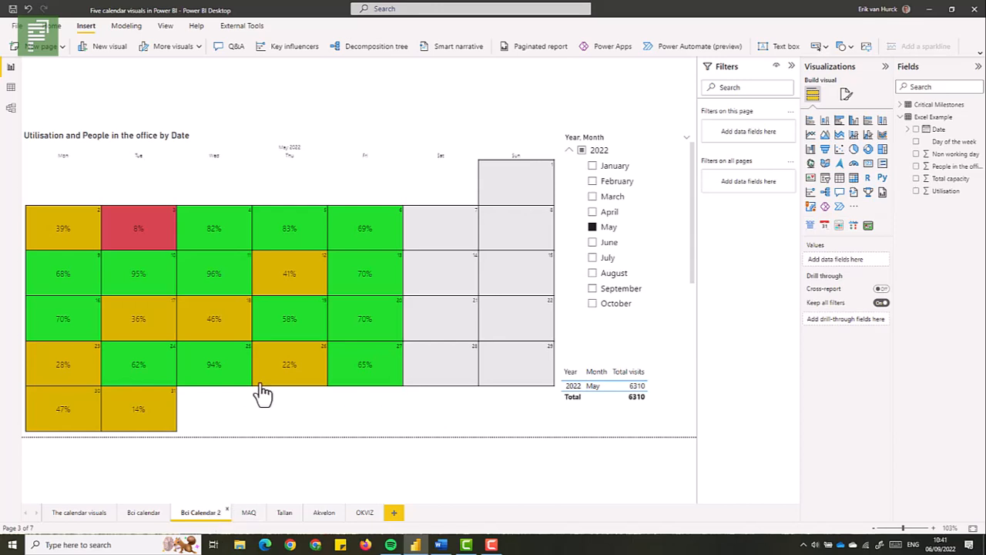
pyautogui.click(594, 215)
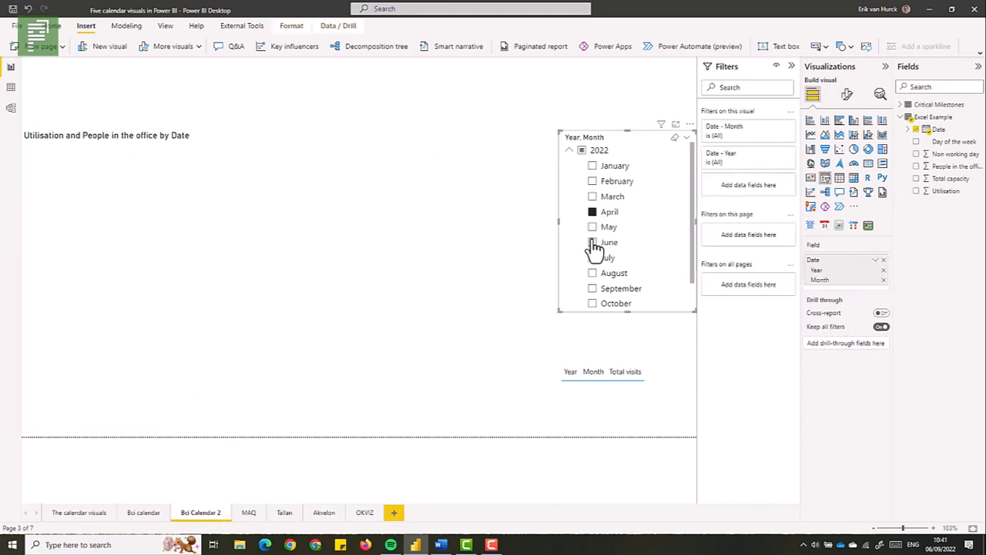
pyautogui.click(592, 243)
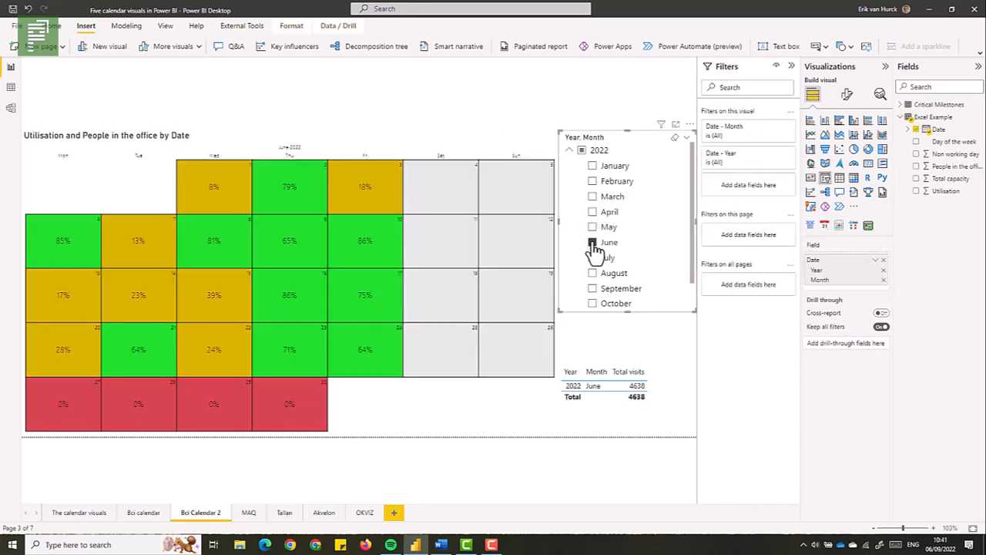
pyautogui.click(592, 258)
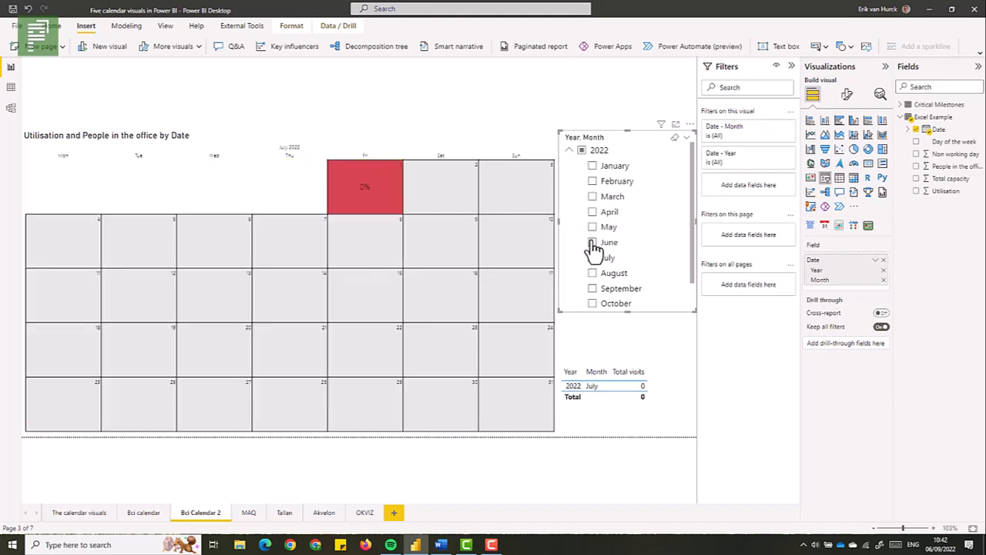
pyautogui.click(593, 243)
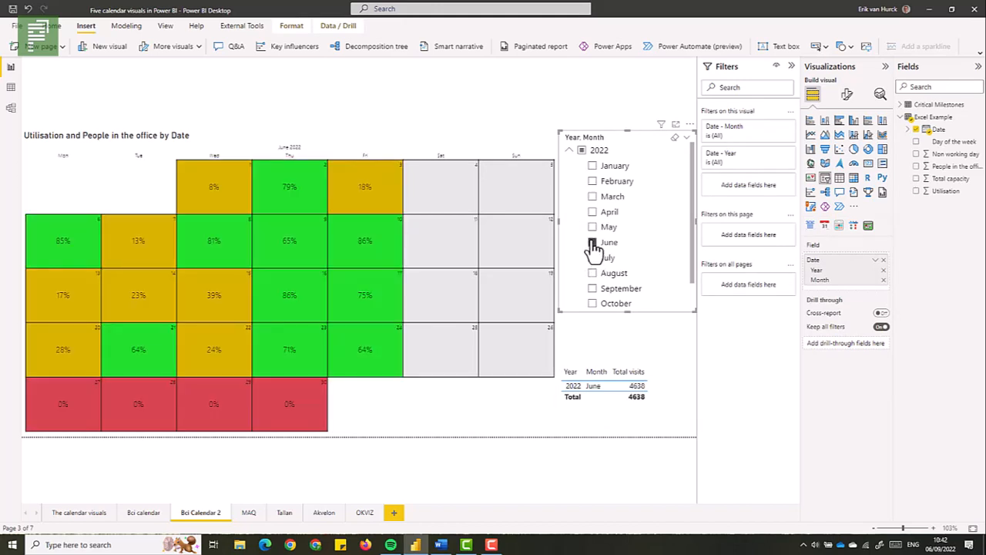
pyautogui.click(592, 228)
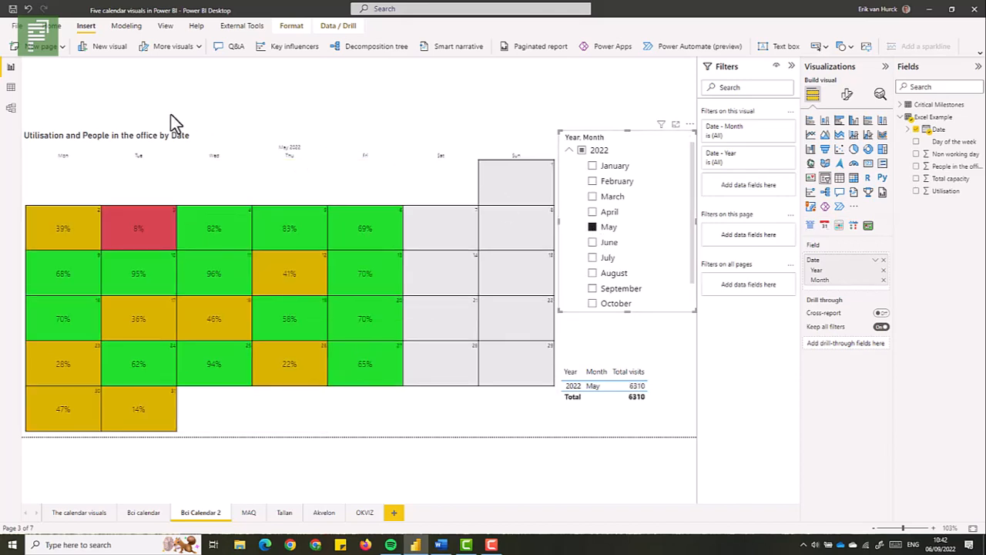
# - Examine the data in the Excel Example and Critical Milestones tables, and return to the report
pyautogui.click(10, 88)
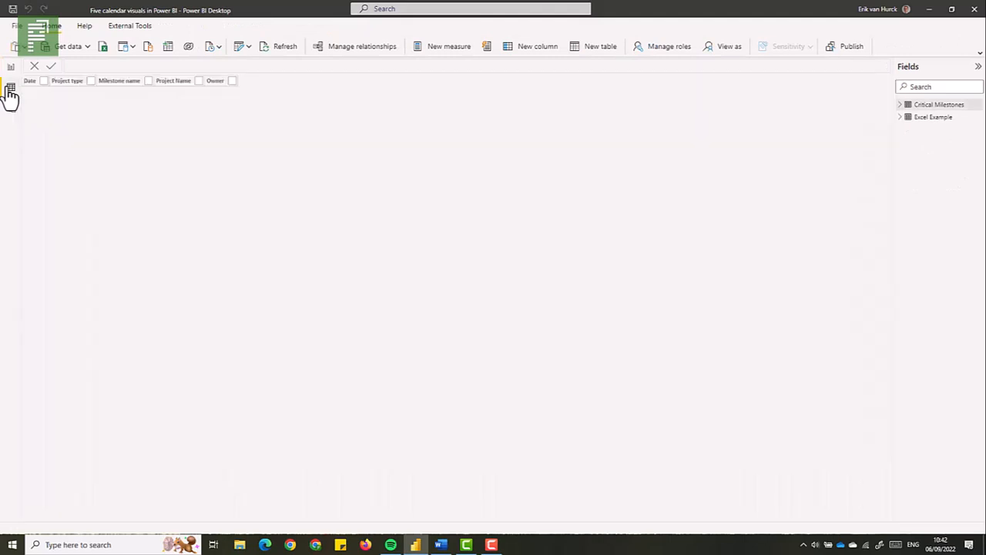
pyautogui.click(934, 119)
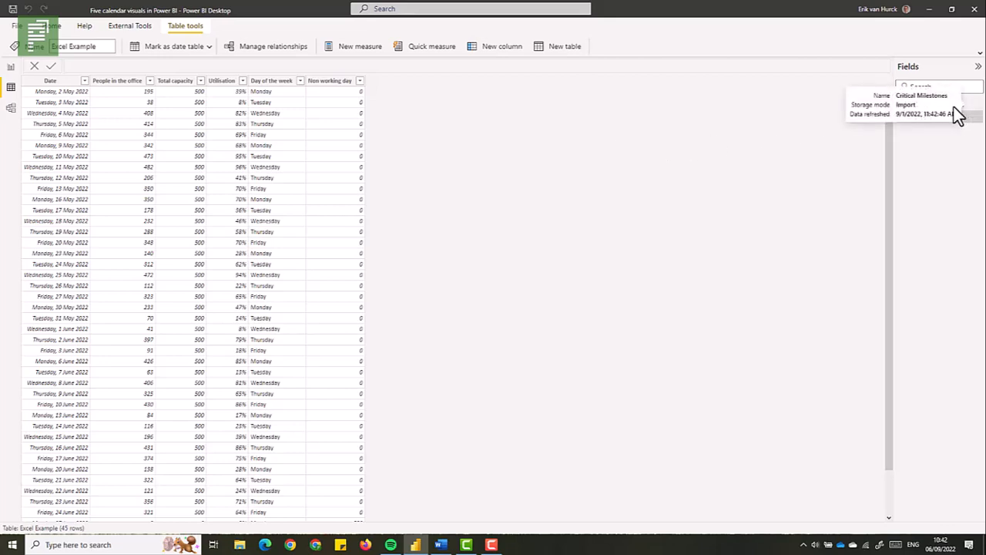
pyautogui.click(922, 106)
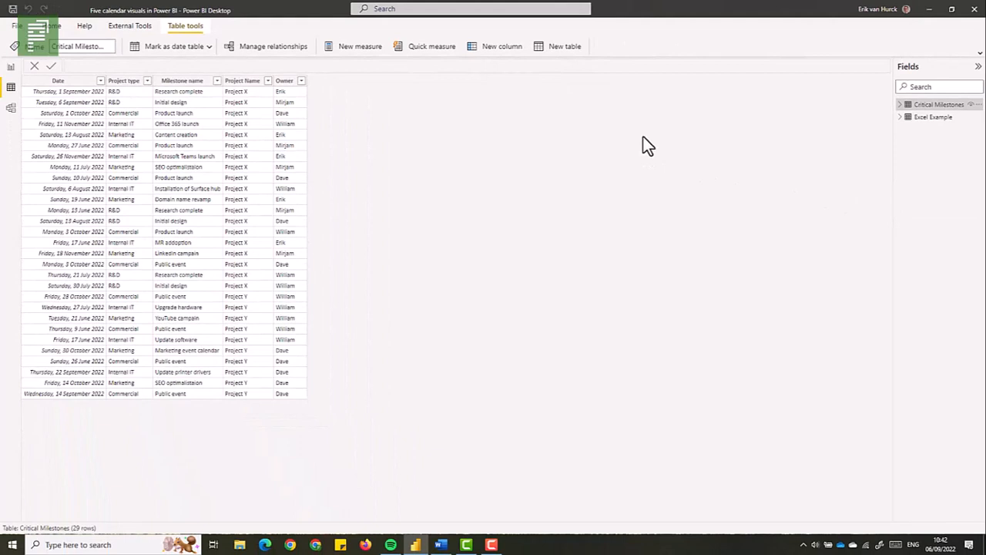
pyautogui.click(12, 71)
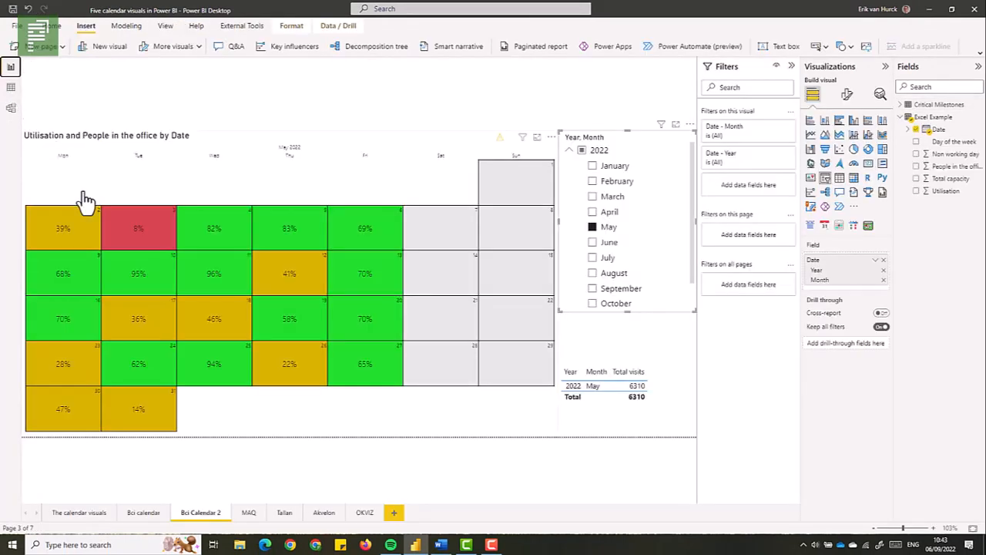
# - Open the MAQ page and shrink its existing calendar to a small visual in the page's upper-left area
pyautogui.click(252, 514)
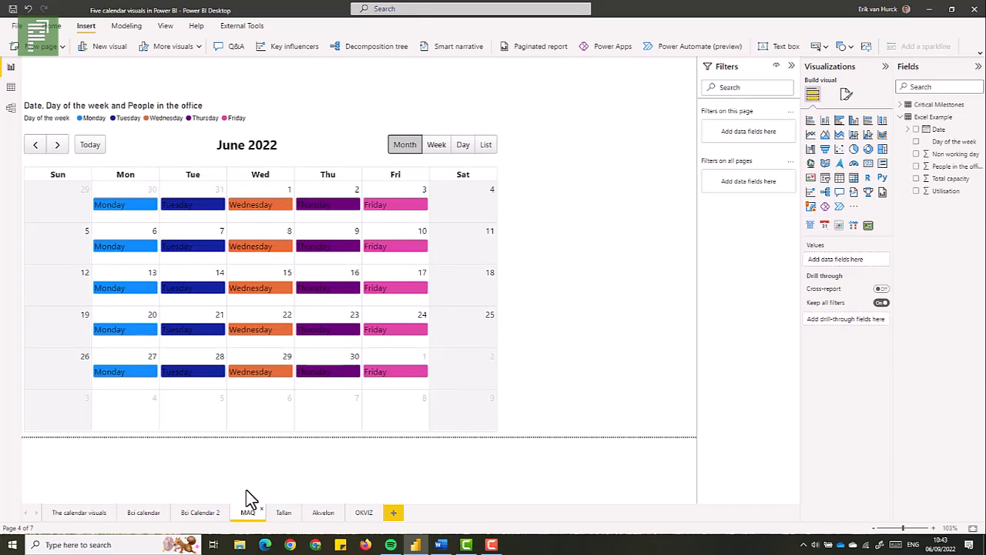
pyautogui.click(317, 143)
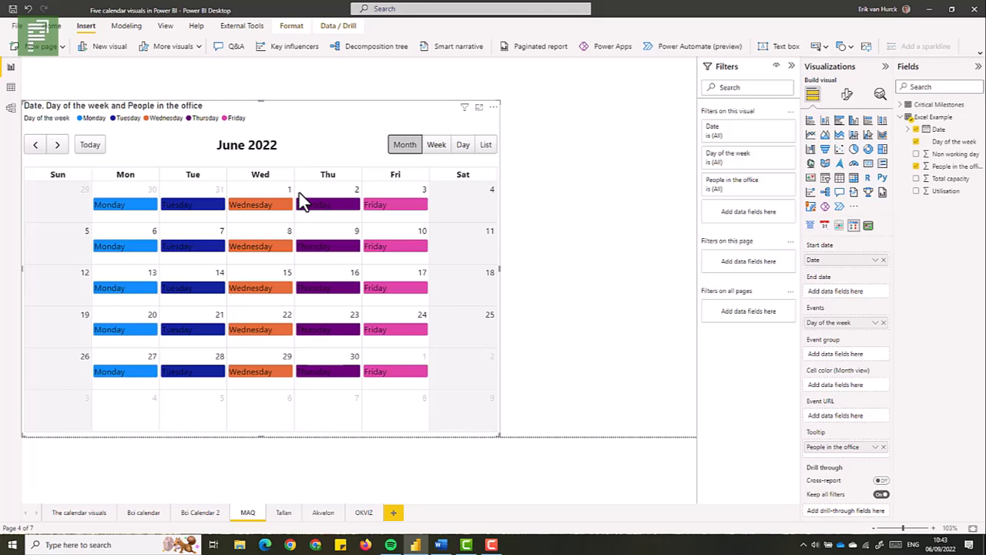
pyautogui.moveTo(500, 435); pyautogui.dragTo(227, 271)
pyautogui.click(227, 271)
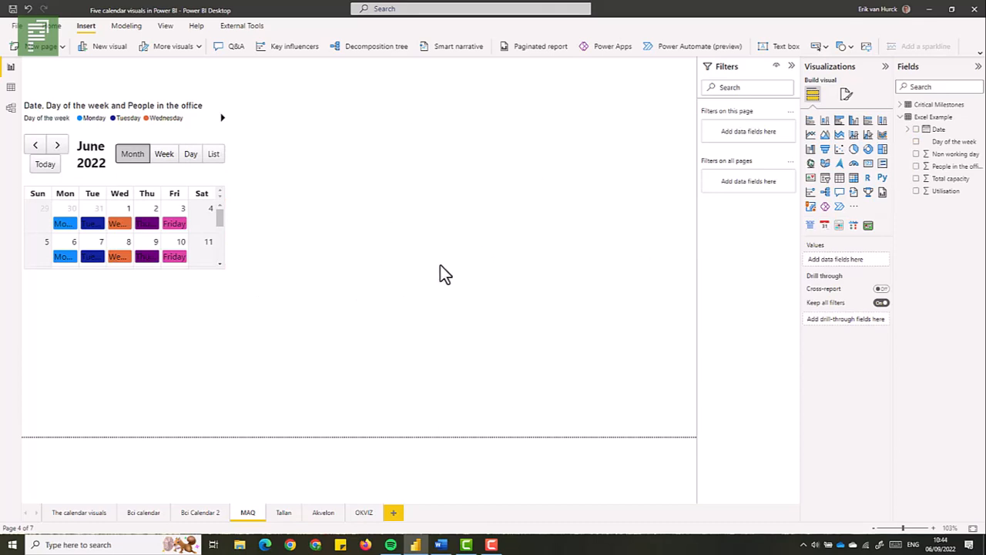
# - Add a second MAQ Software calendar visual and enlarge it to fill the page area to the right of the small calendar
pyautogui.click(853, 228)
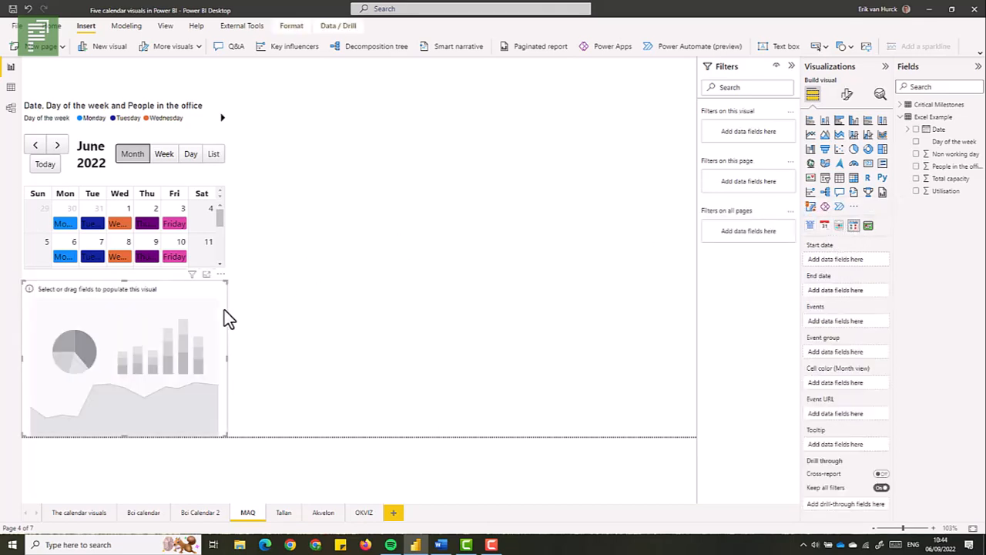
pyautogui.moveTo(224, 311); pyautogui.dragTo(430, 332)
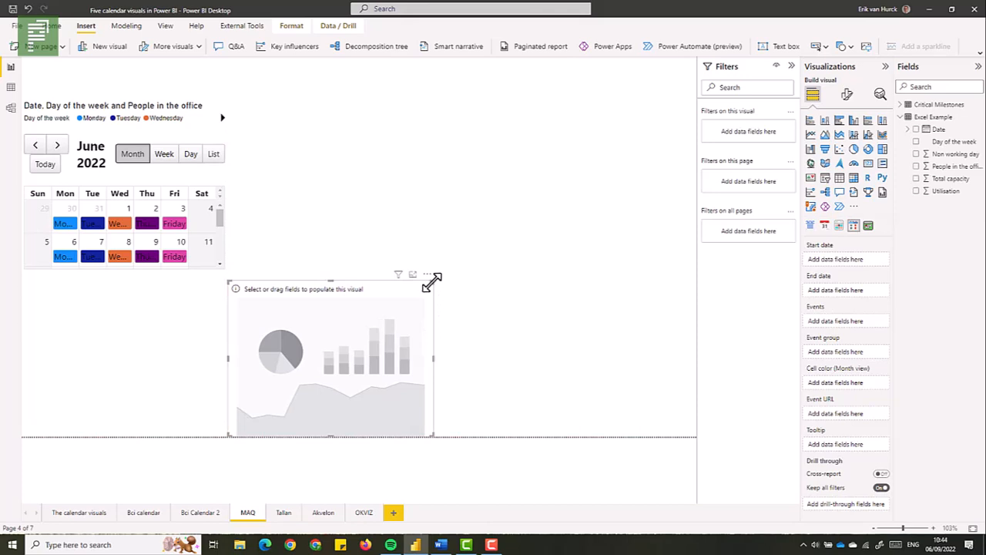
pyautogui.moveTo(432, 281); pyautogui.dragTo(692, 102)
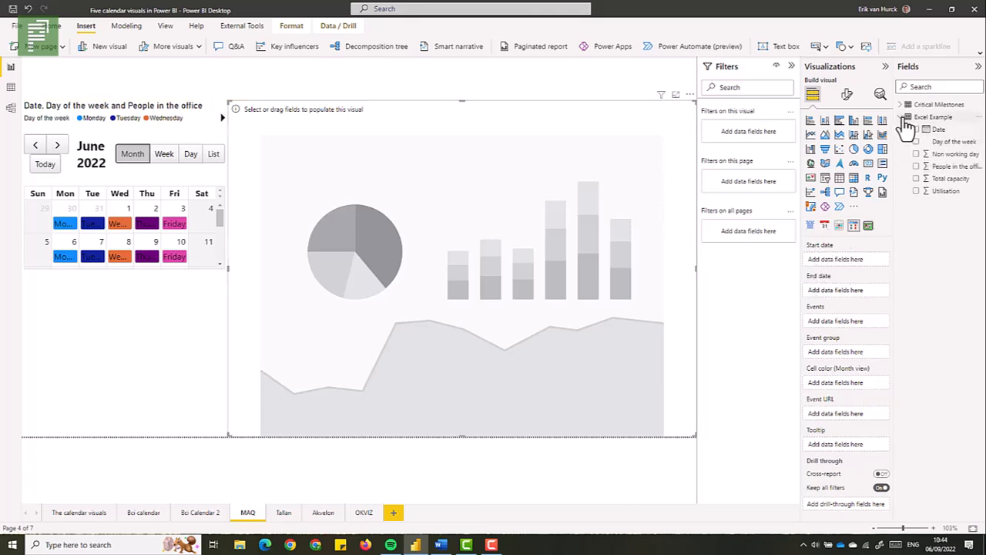
# - Populate the new calendar from Critical Milestones with Date as start and end date, Milestone name as events, and Project type as event group
pyautogui.click(903, 117)
pyautogui.click(906, 106)
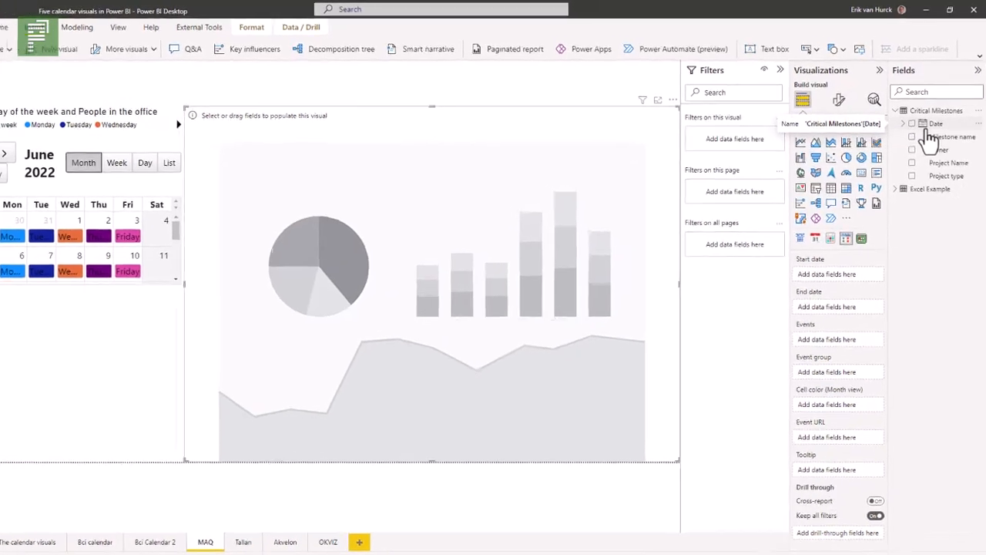
pyautogui.moveTo(917, 122); pyautogui.dragTo(868, 270)
pyautogui.moveTo(844, 327); pyautogui.dragTo(855, 312)
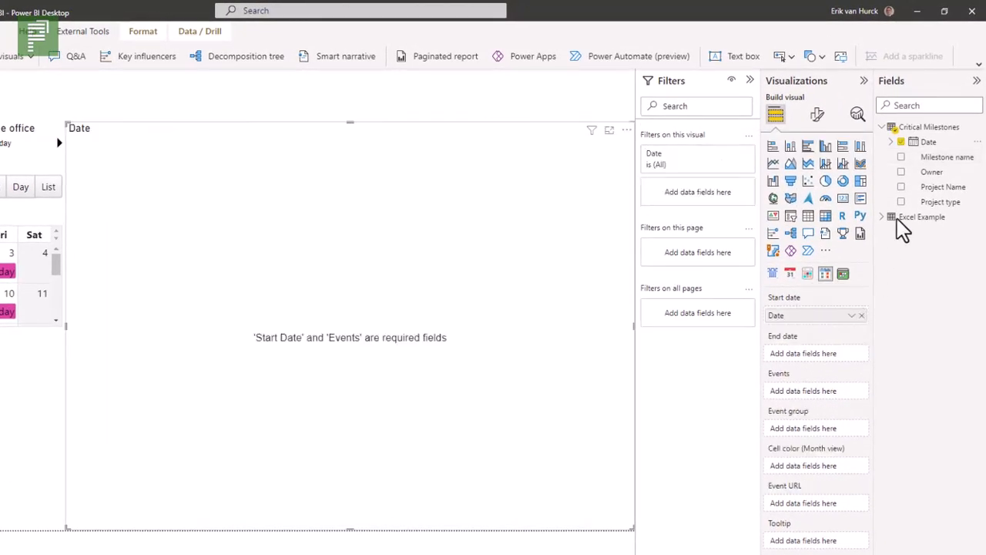
pyautogui.moveTo(928, 144); pyautogui.dragTo(847, 368)
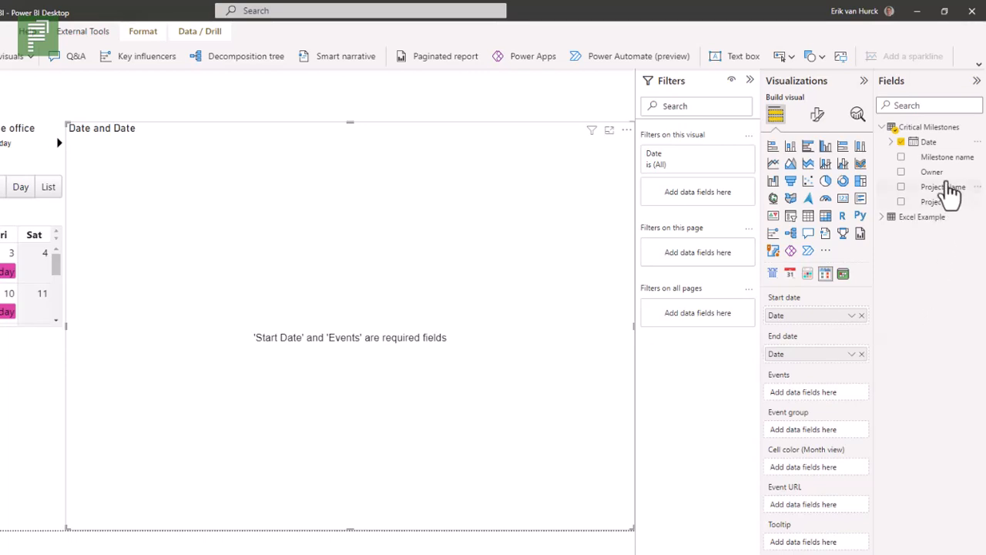
pyautogui.moveTo(942, 166); pyautogui.dragTo(841, 392)
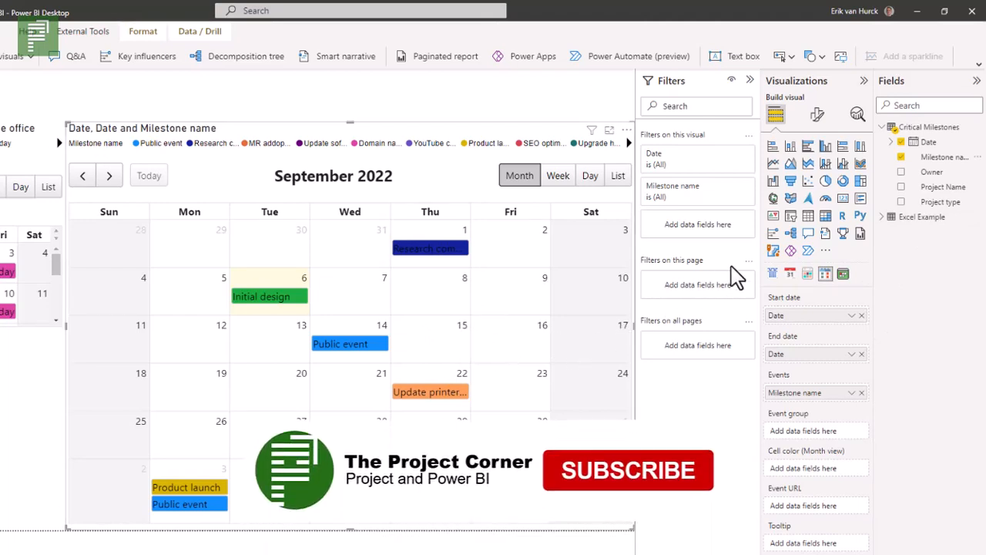
pyautogui.moveTo(936, 202); pyautogui.dragTo(832, 439)
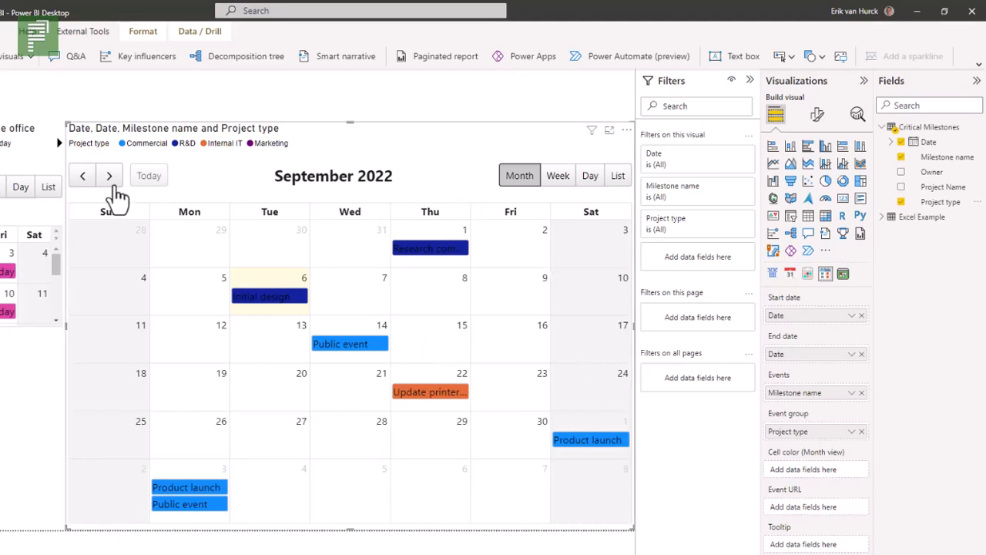
# - Browse the milestone calendar's following months and return to September 2022
pyautogui.click(109, 179)
pyautogui.click(83, 179)
pyautogui.click(109, 178)
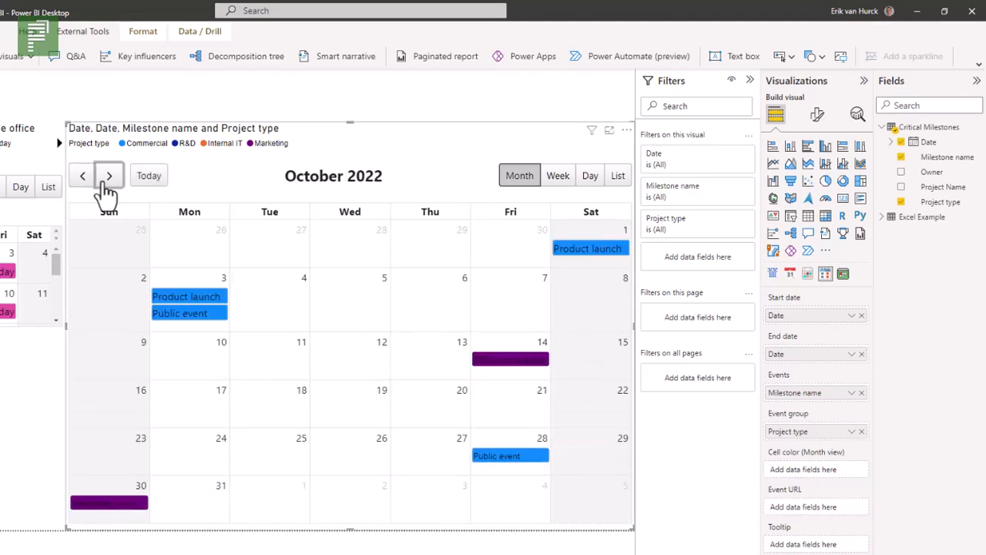
pyautogui.click(109, 177)
pyautogui.click(83, 177)
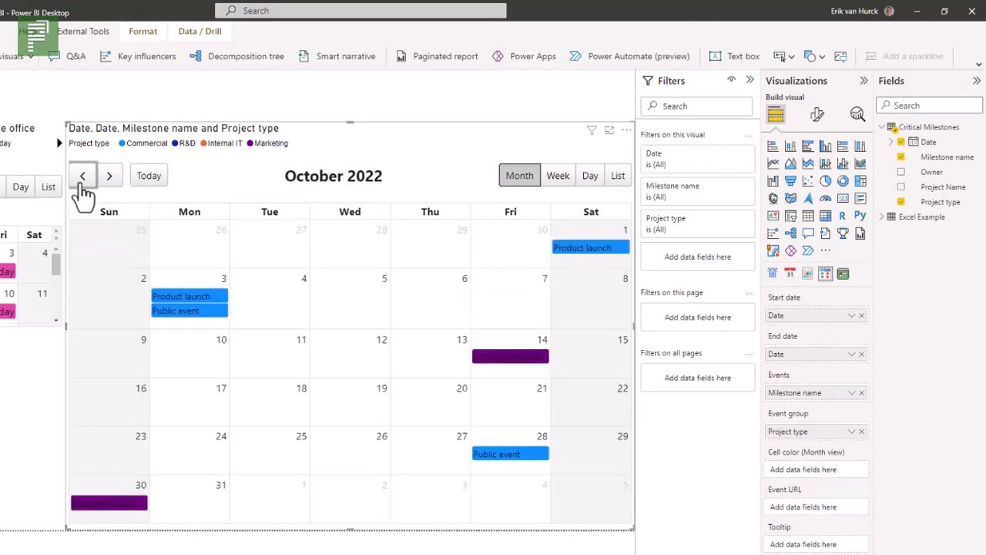
pyautogui.click(82, 177)
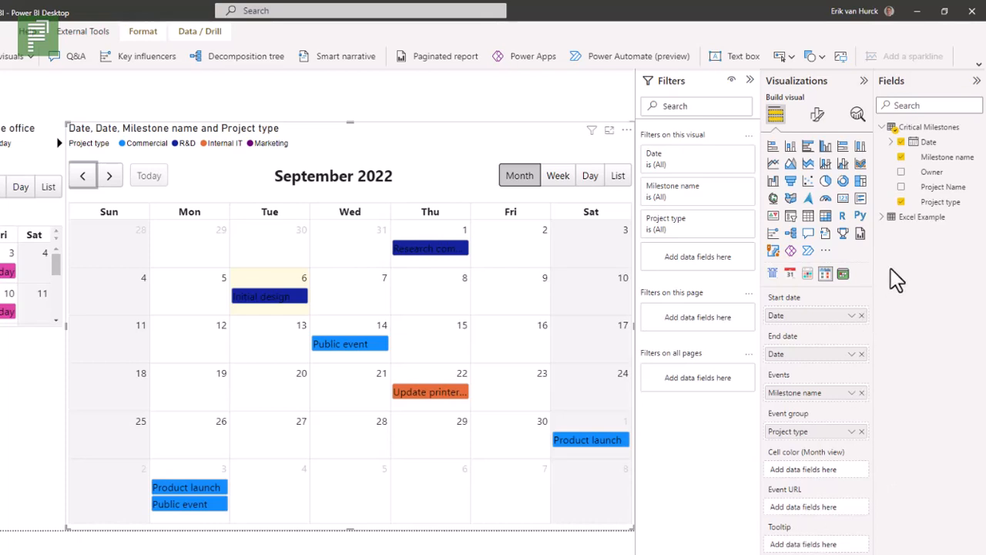
# - Add Project Name and Owner as tooltip fields for the milestone calendar, with Project Name first
pyautogui.moveTo(928, 172); pyautogui.dragTo(818, 539)
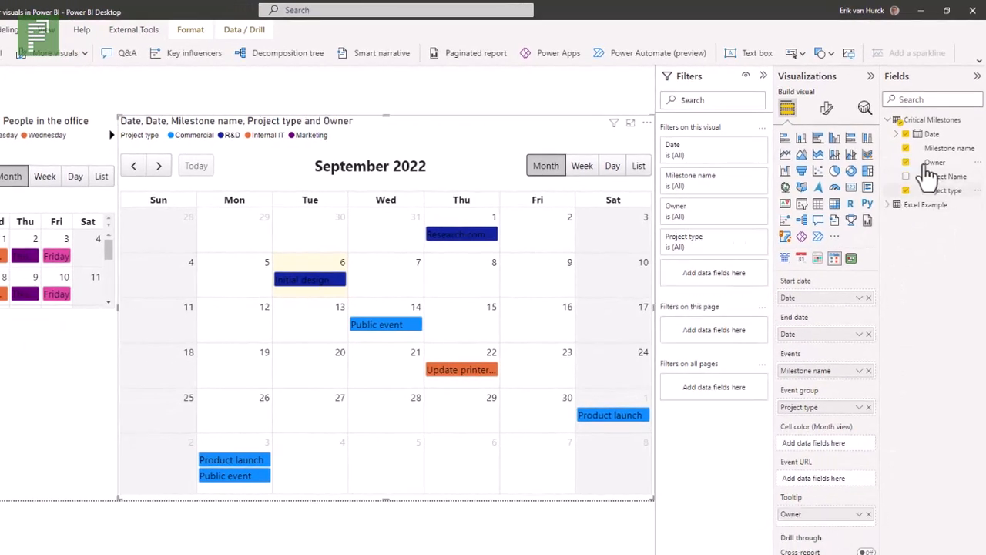
pyautogui.moveTo(941, 176); pyautogui.dragTo(831, 510)
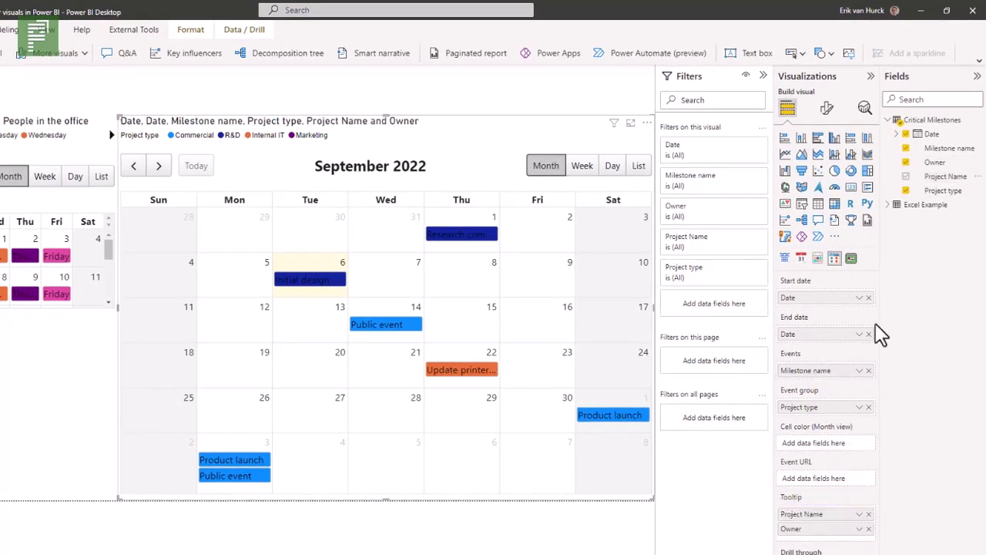
pyautogui.moveTo(935, 156); pyautogui.dragTo(810, 537)
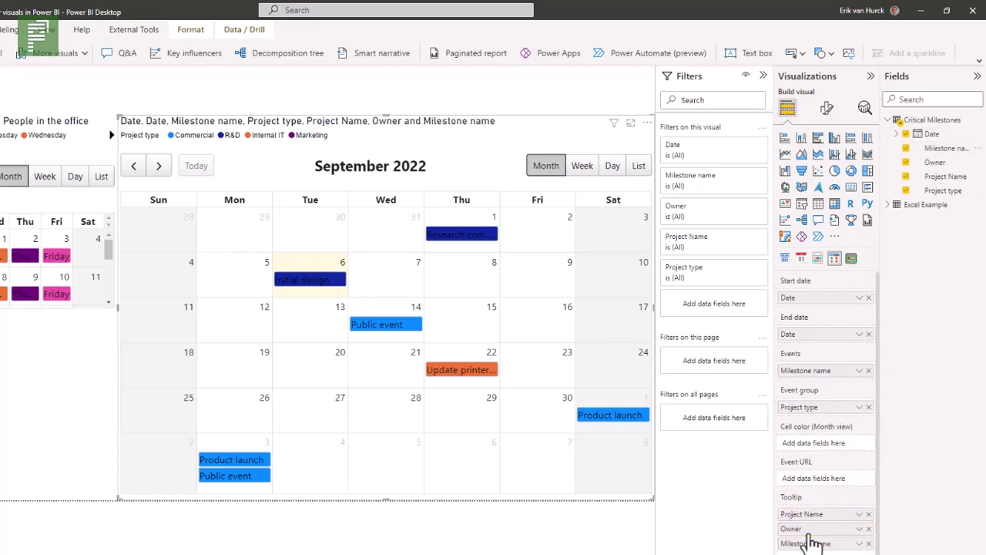
pyautogui.moveTo(455, 385)
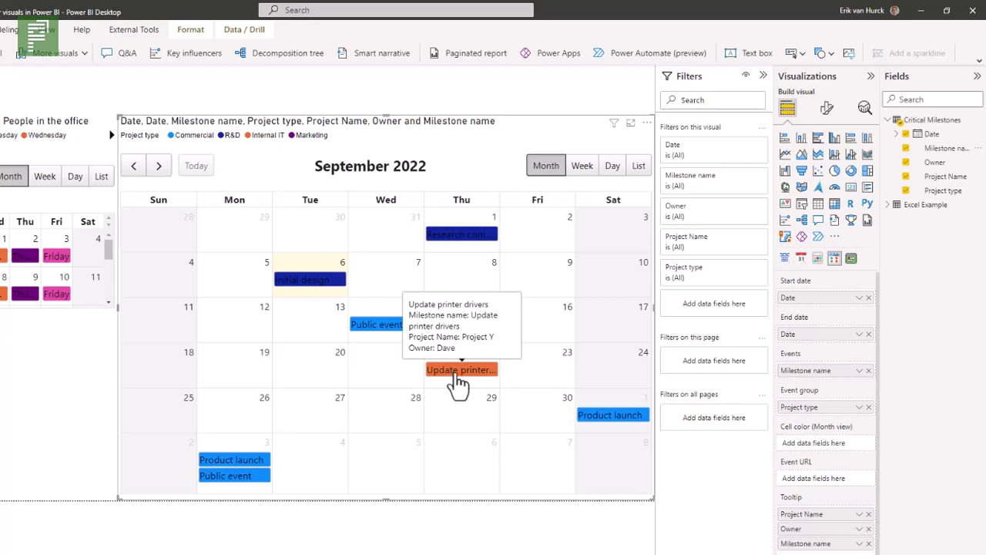
pyautogui.click(867, 544)
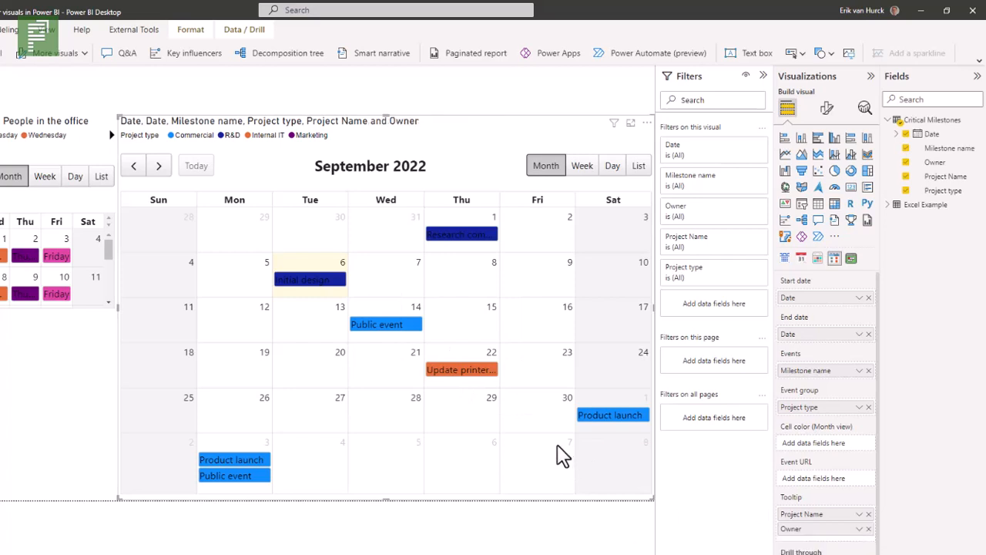
# - Highlight the Update printer drivers milestone on 22 September to inspect its tooltip, and clear the highlight
pyautogui.click(483, 385)
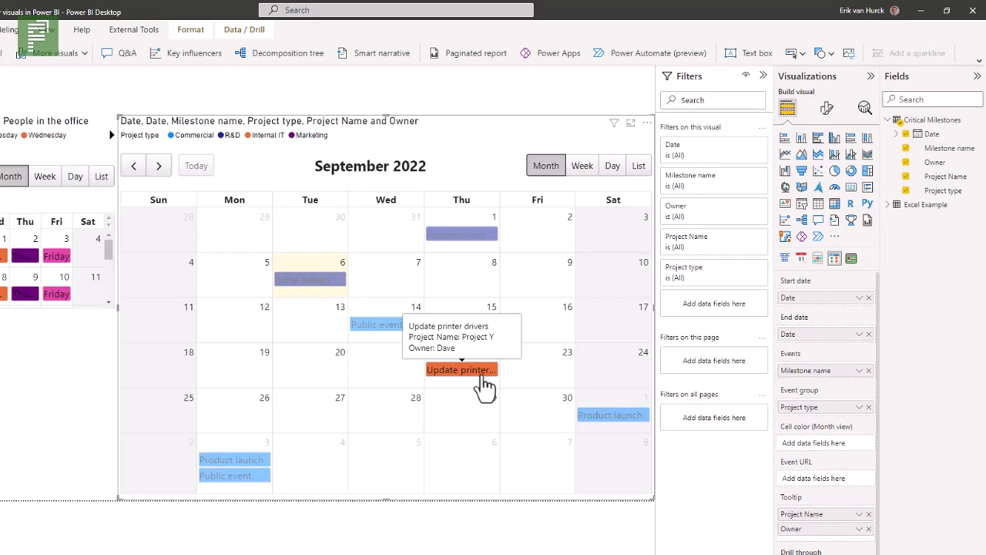
pyautogui.click(485, 385)
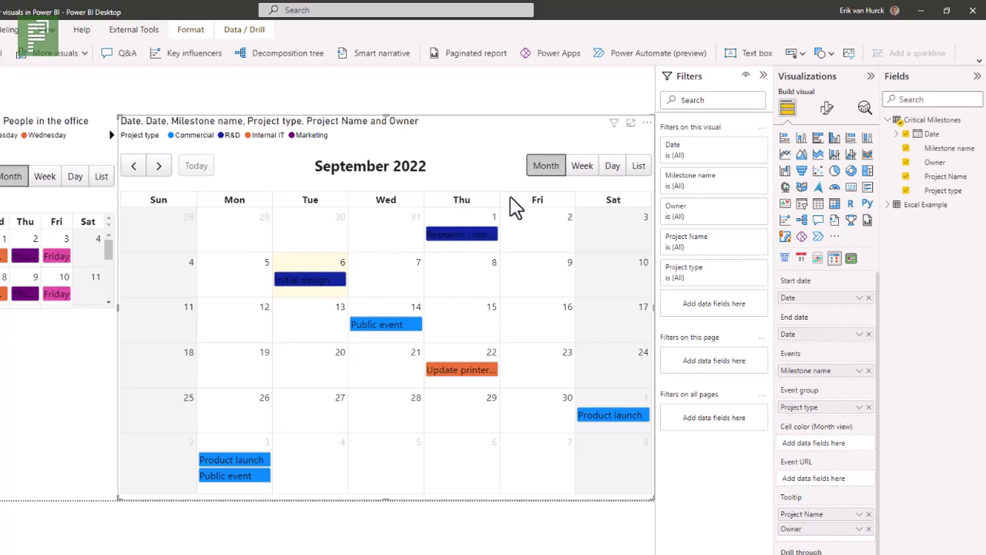
# - View the milestones in the week, day and list layouts, check the October 2022 list, and return to the September list
pyautogui.click(584, 169)
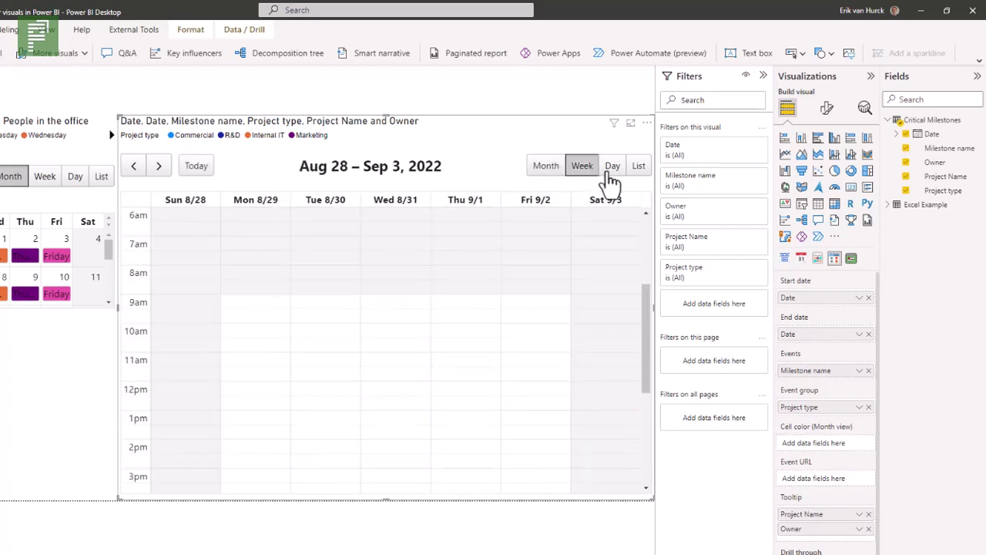
pyautogui.click(612, 171)
pyautogui.click(639, 169)
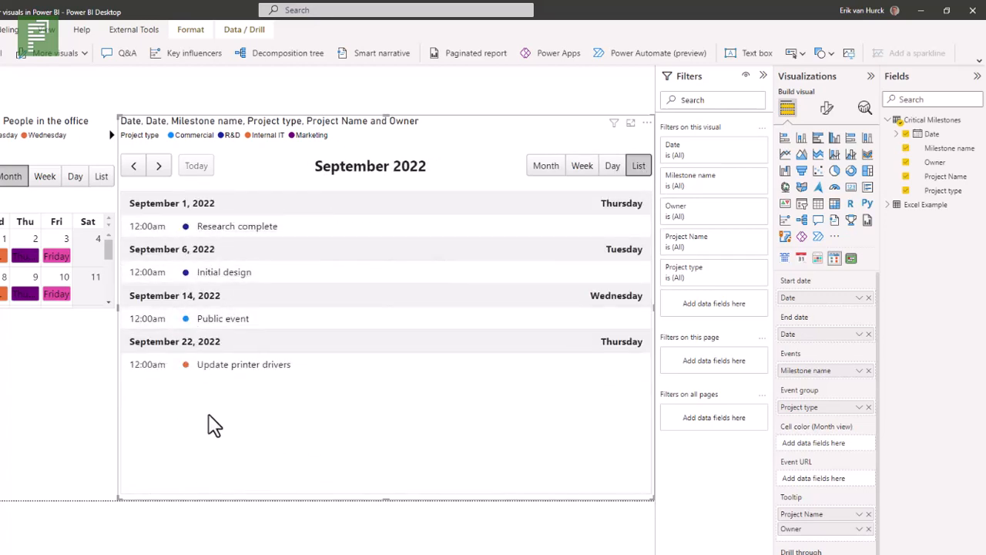
pyautogui.moveTo(282, 239)
pyautogui.click(156, 170)
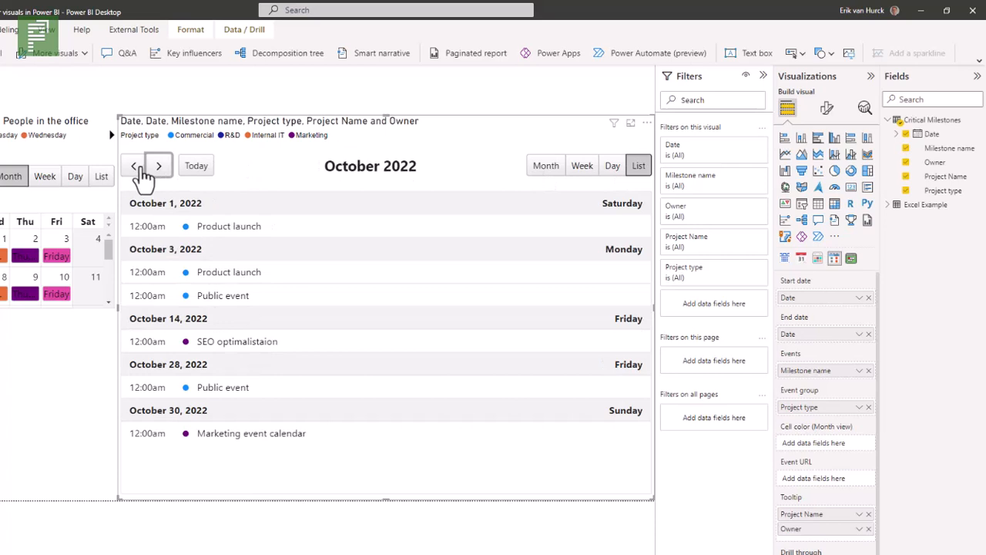
pyautogui.click(135, 169)
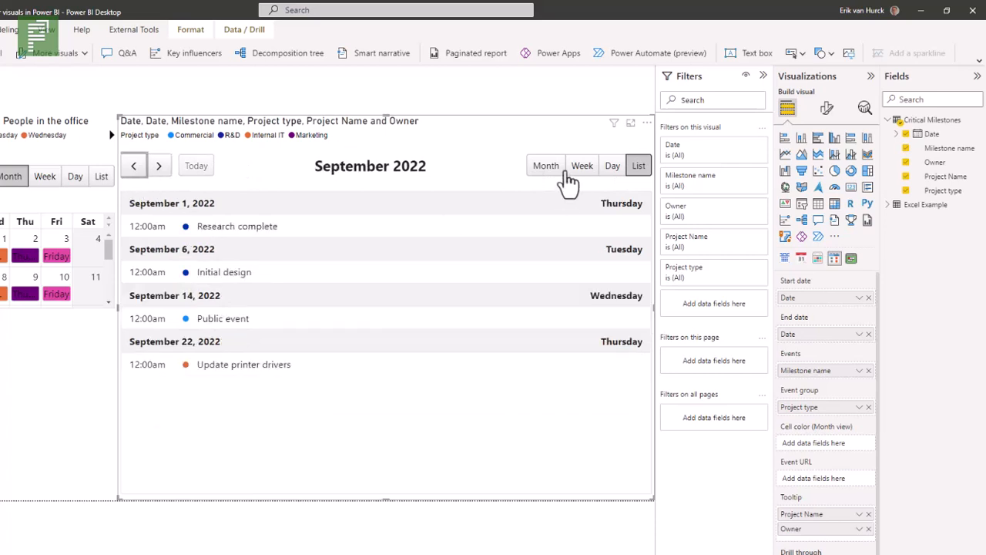
# - Return the milestone calendar to the month layout and review its legend formatting options
pyautogui.click(545, 172)
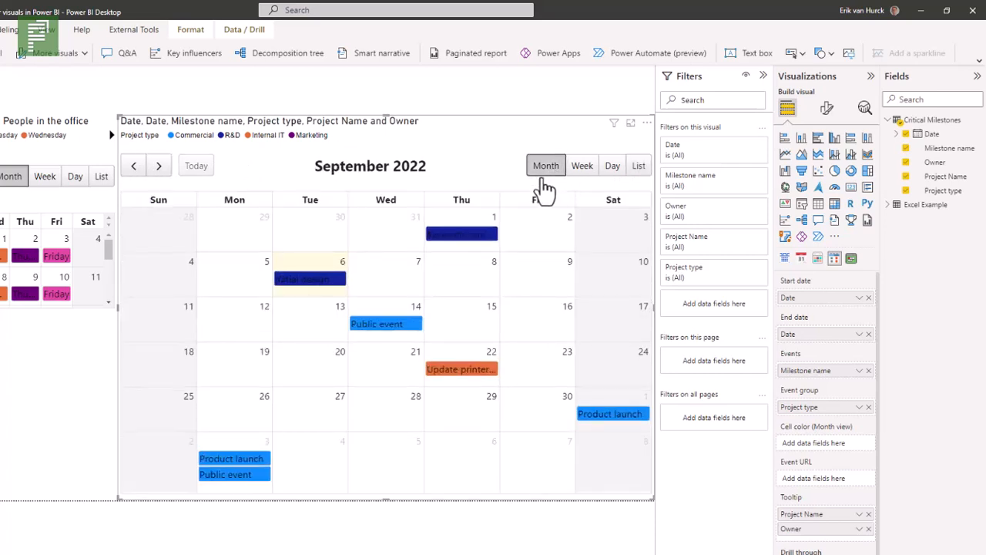
pyautogui.click(828, 112)
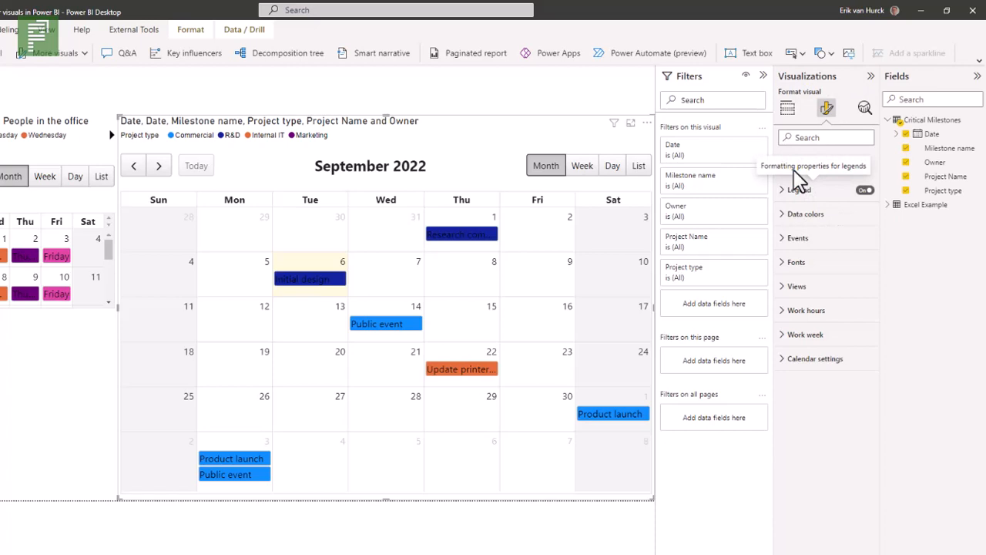
pyautogui.click(787, 108)
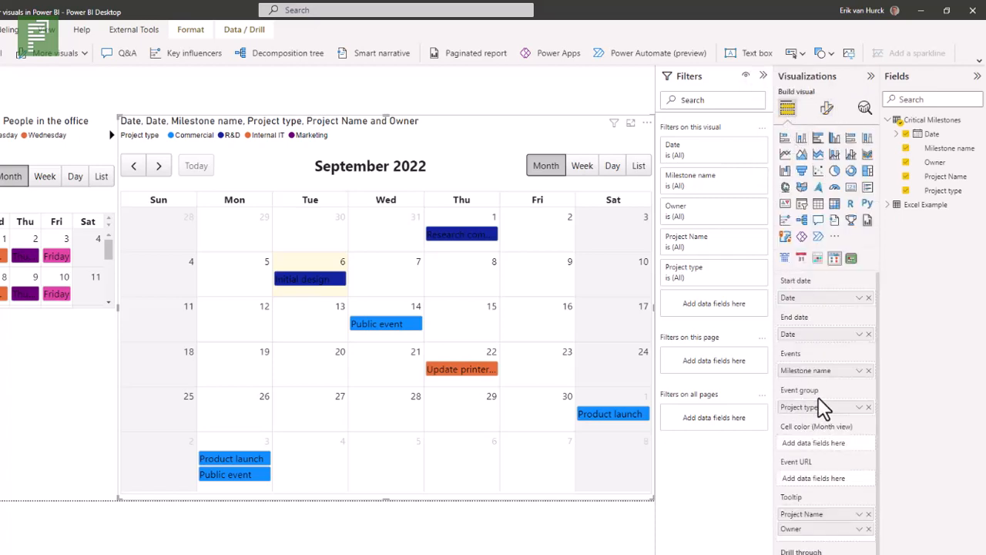
pyautogui.click(826, 109)
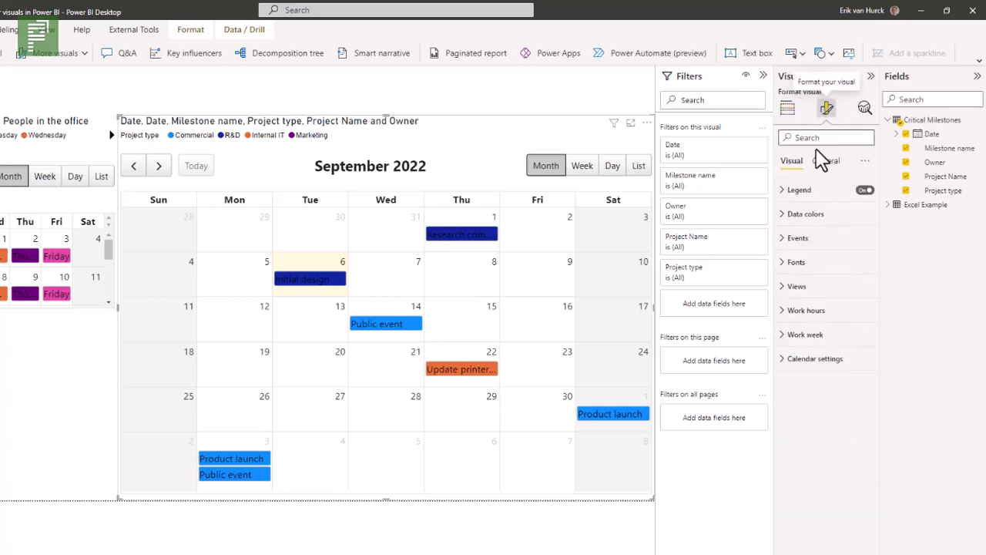
pyautogui.click(818, 191)
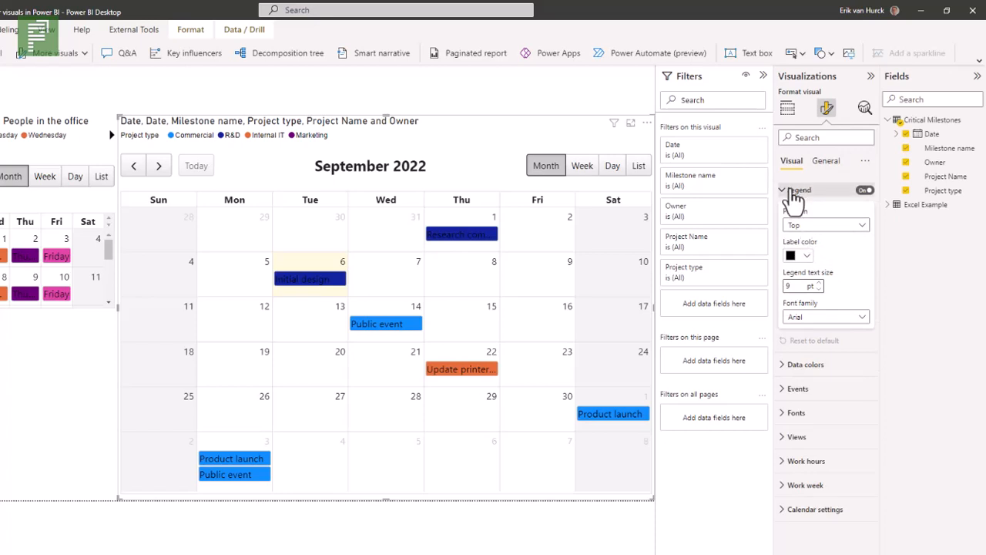
pyautogui.click(790, 192)
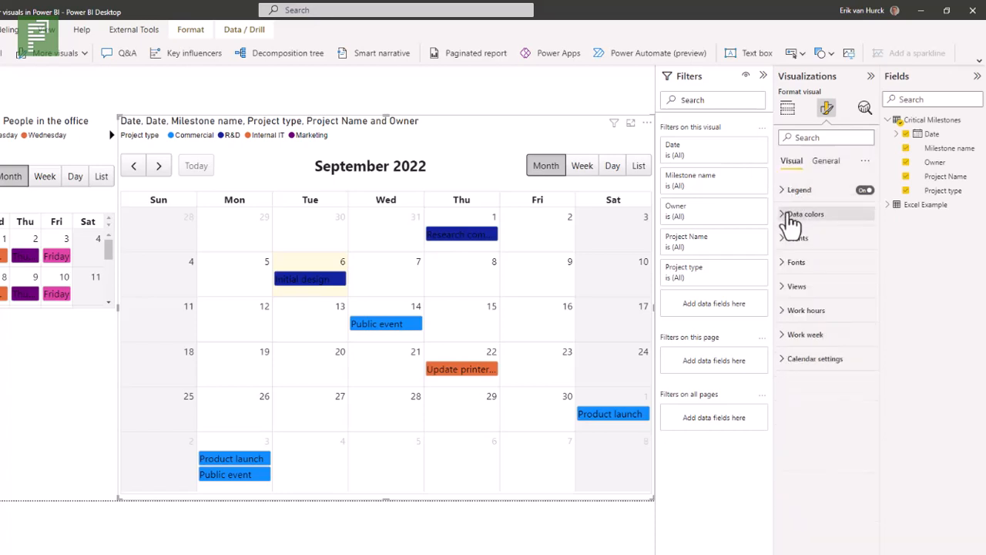
# - Recolor the project types: Commercial light blue, R&D light orange, Internal IT light pink and Marketing light yellow
pyautogui.click(791, 216)
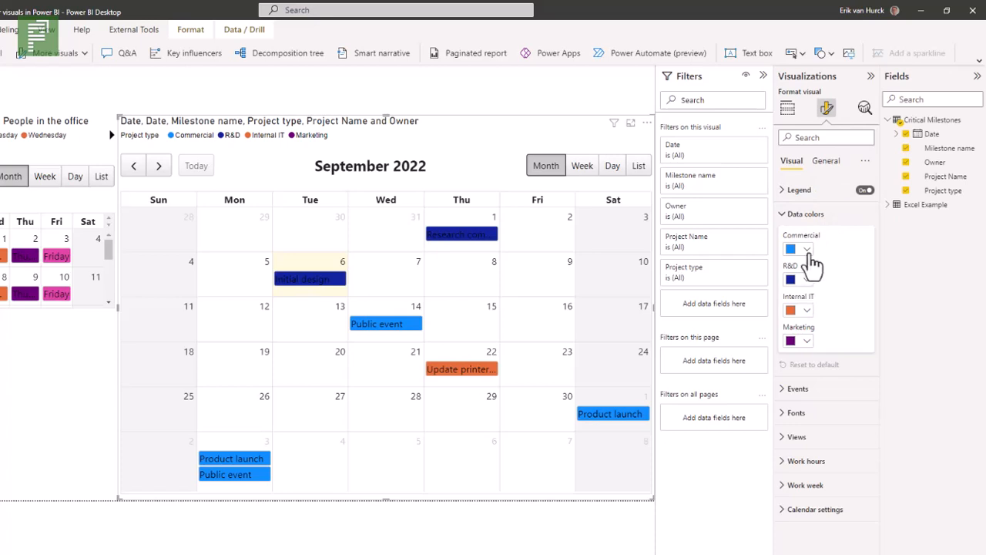
pyautogui.click(806, 250)
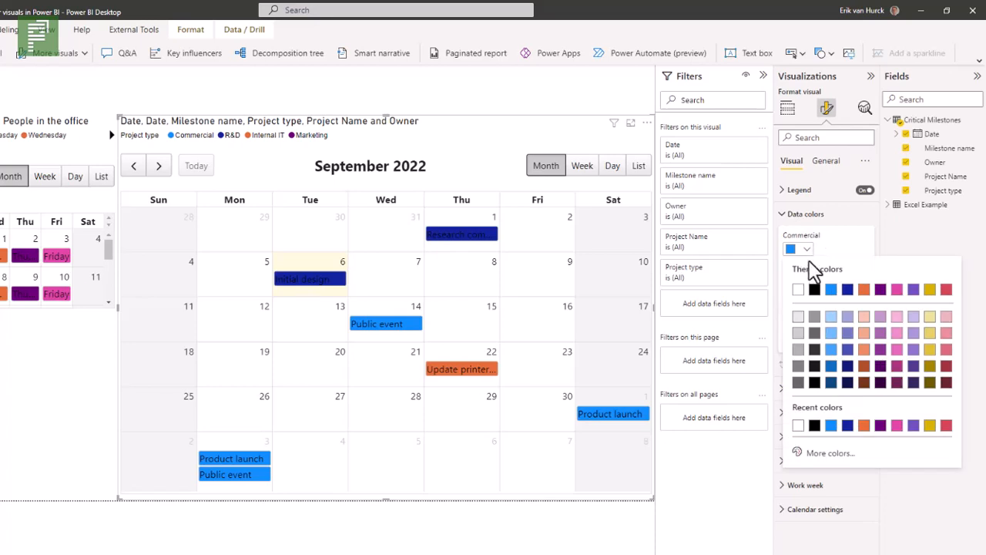
pyautogui.click(831, 317)
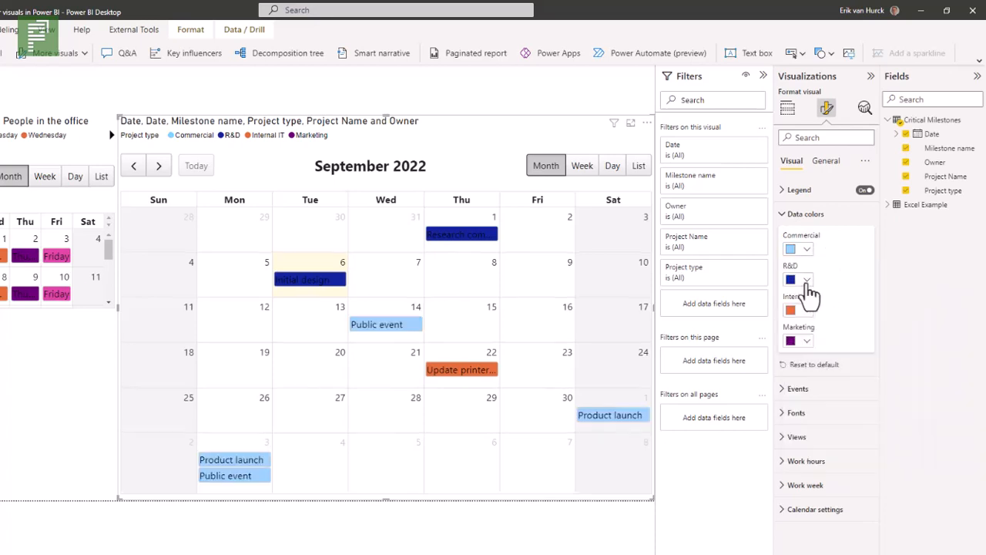
pyautogui.click(807, 281)
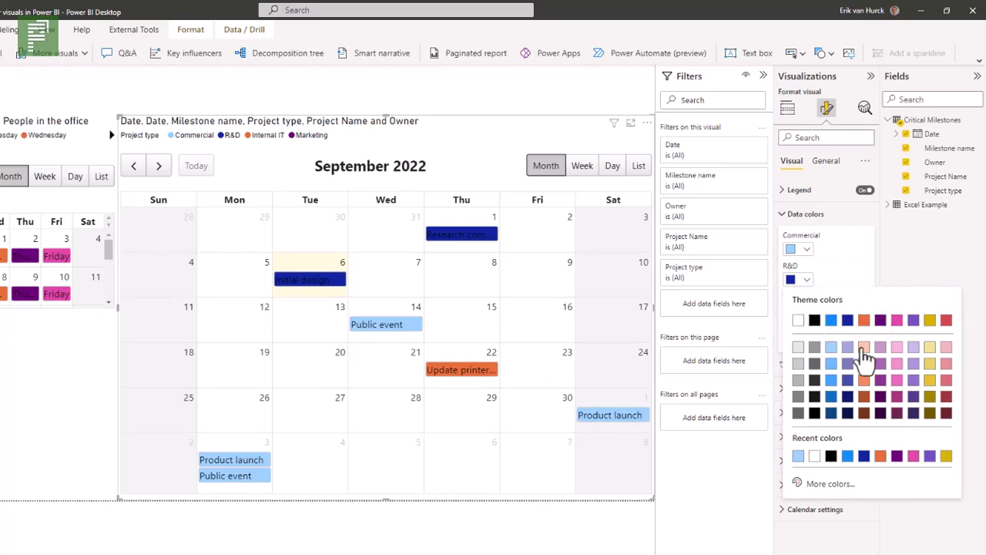
pyautogui.click(863, 347)
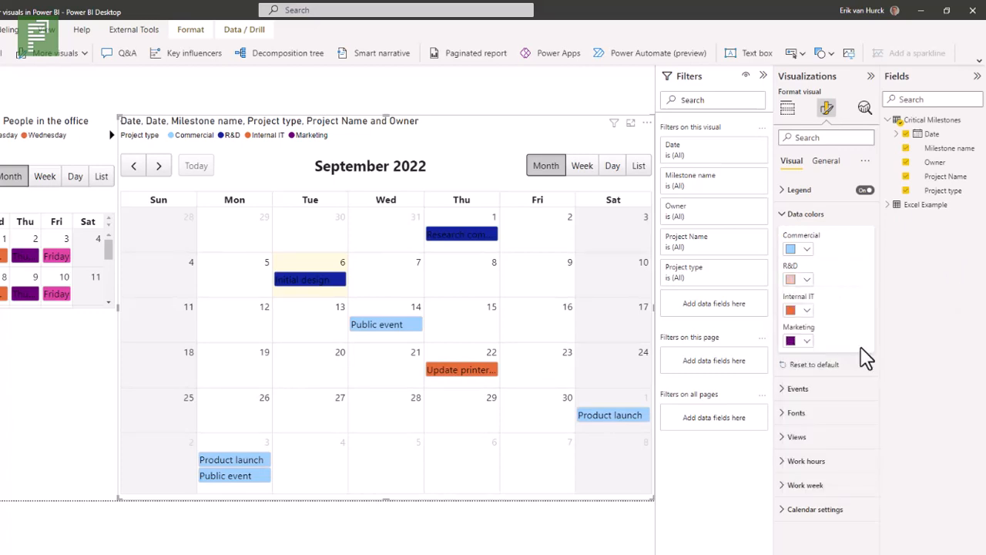
pyautogui.click(807, 309)
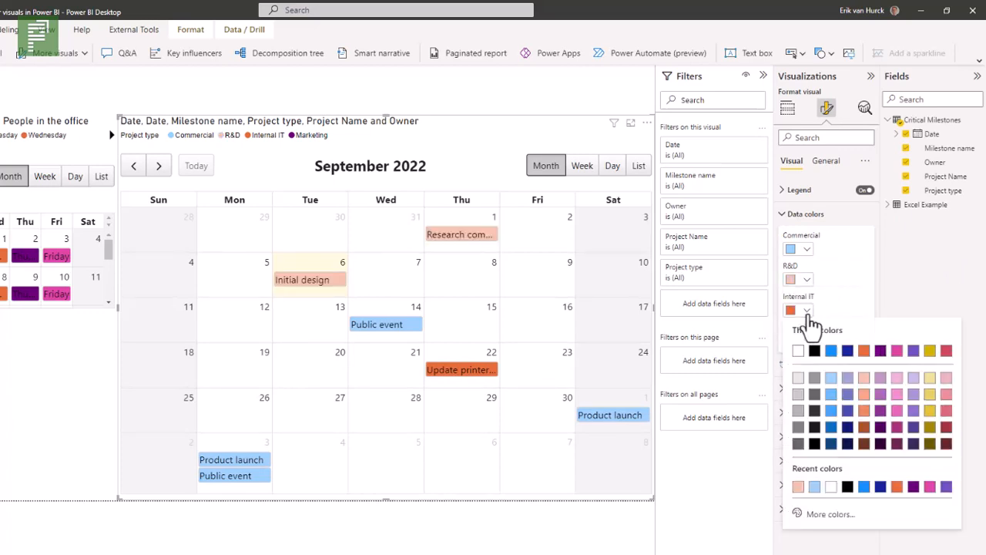
pyautogui.click(897, 379)
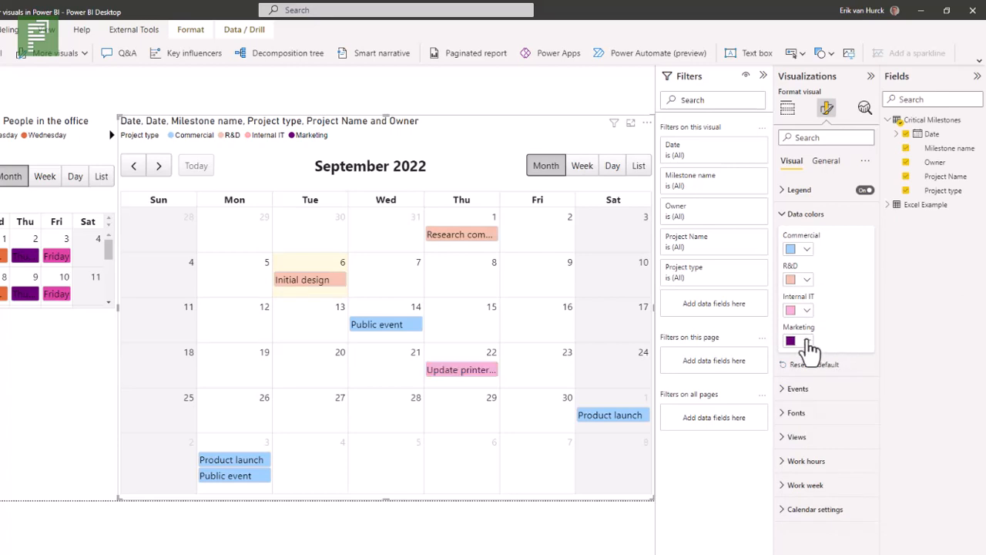
pyautogui.click(808, 344)
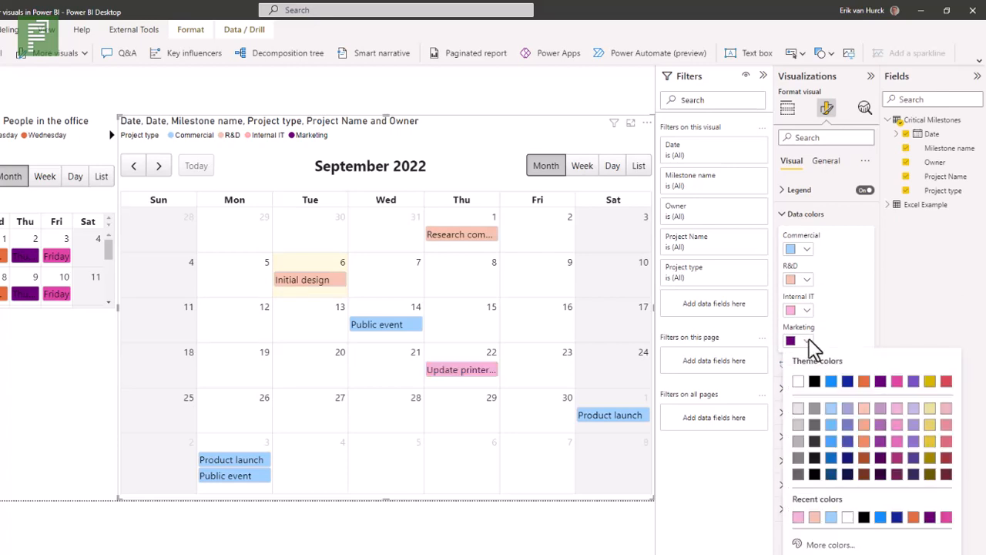
pyautogui.click(930, 409)
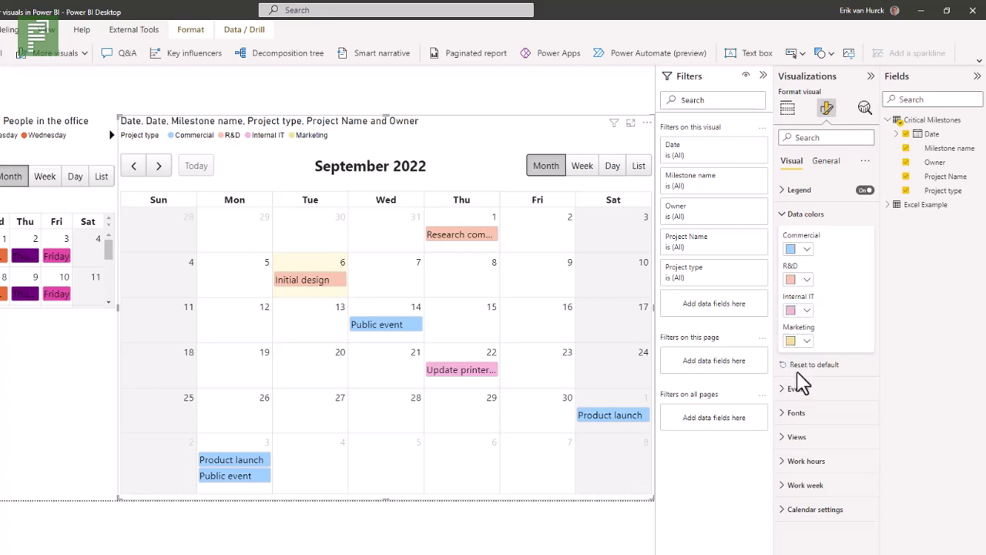
# - Review the event formatting options of the milestone calendar, and collapse the event and data color settings
pyautogui.click(793, 390)
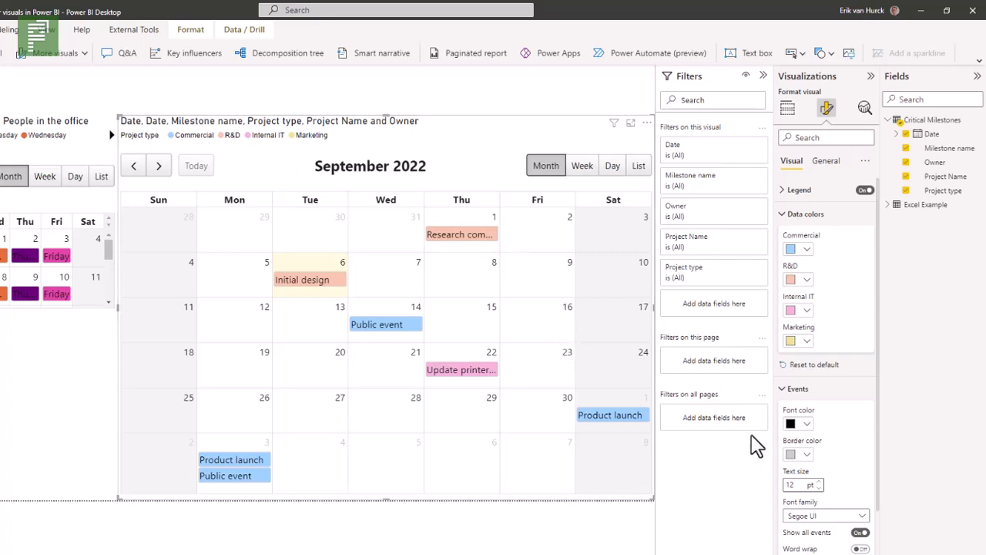
pyautogui.click(804, 389)
pyautogui.click(799, 216)
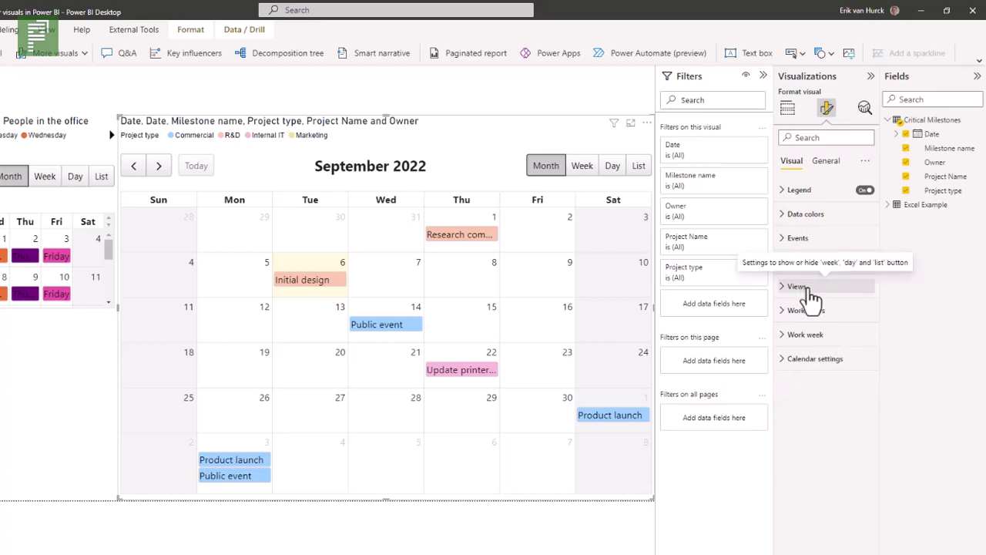
# - Turn off the week view and day view options of the milestone calendar
pyautogui.click(809, 287)
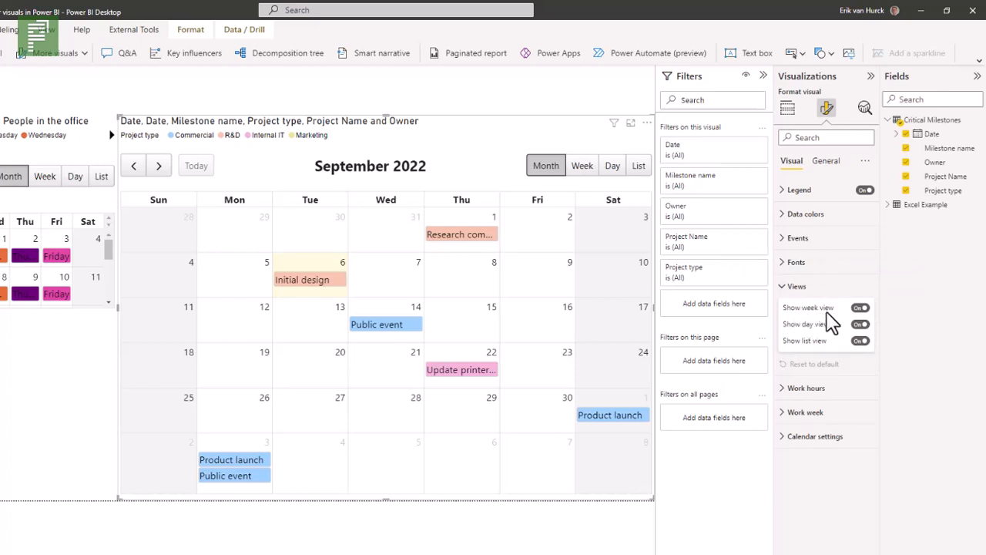
pyautogui.click(860, 309)
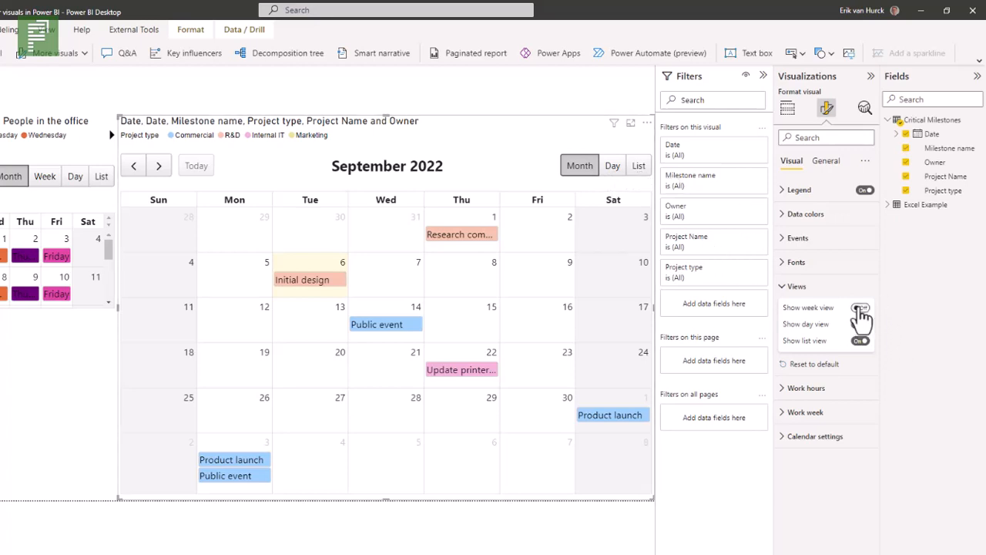
pyautogui.click(859, 308)
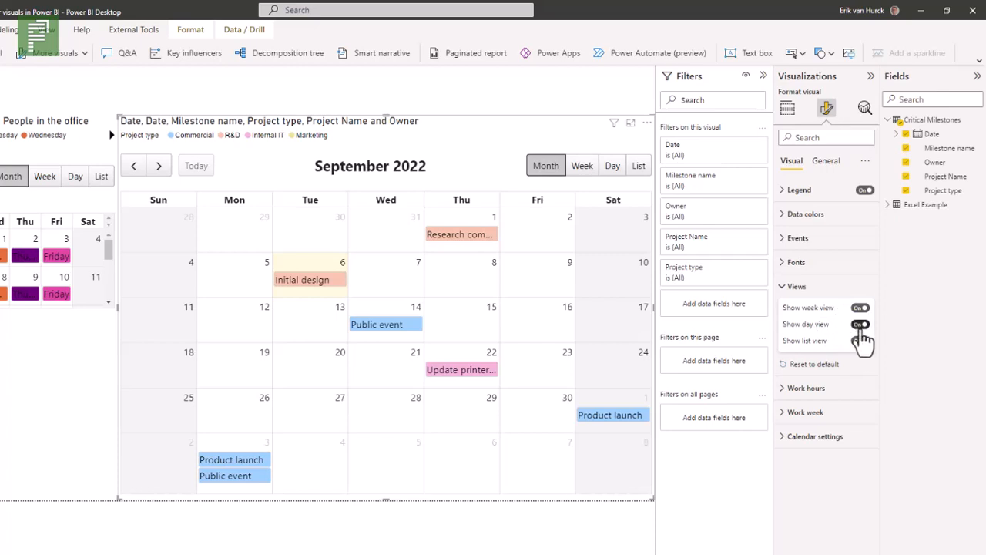
pyautogui.click(860, 322)
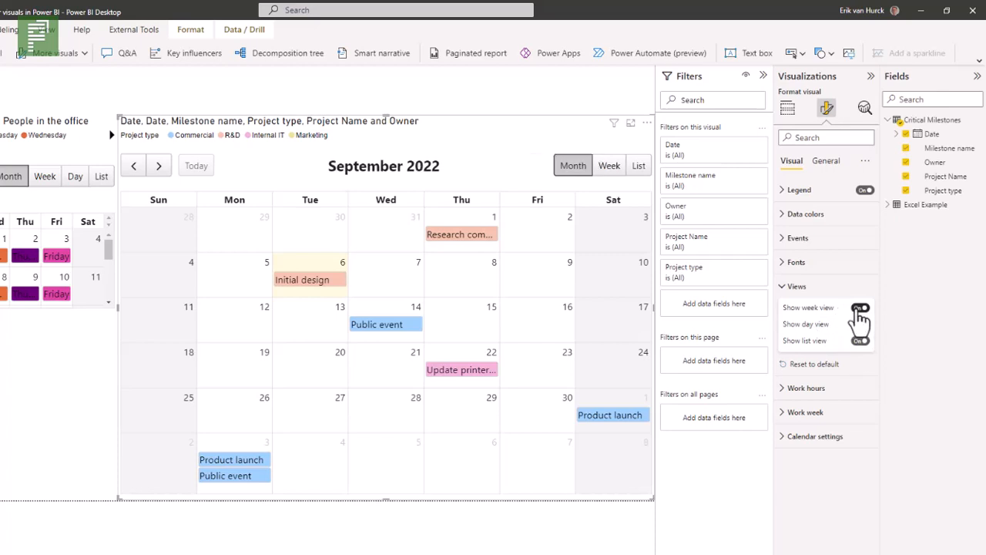
pyautogui.click(859, 308)
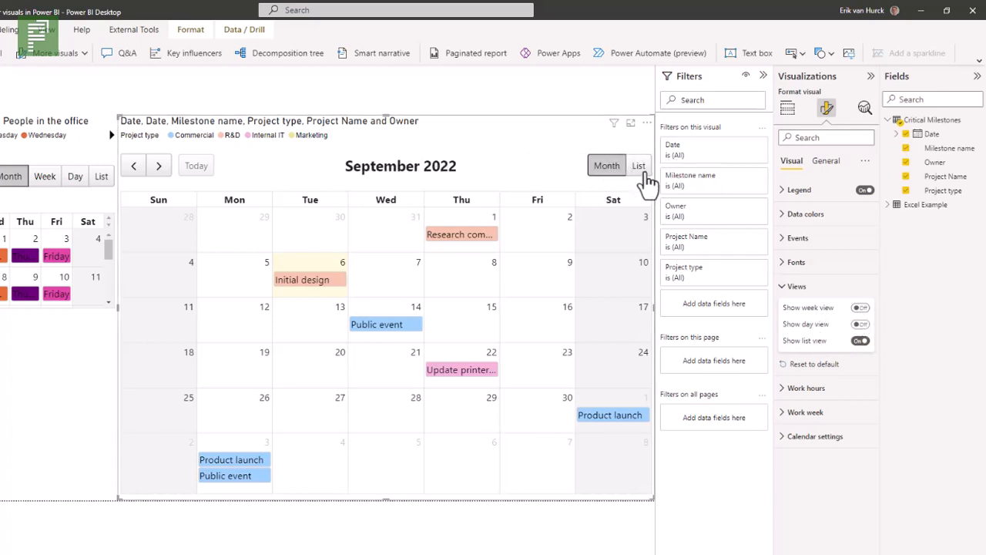
# - Check the September 2022 milestones in the list layout and return to the month layout
pyautogui.click(640, 171)
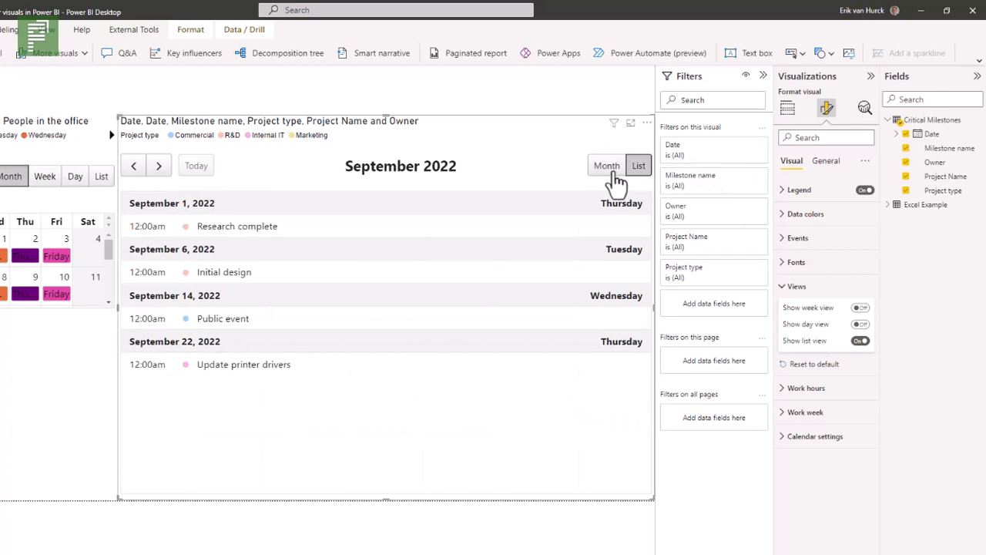
pyautogui.click(612, 171)
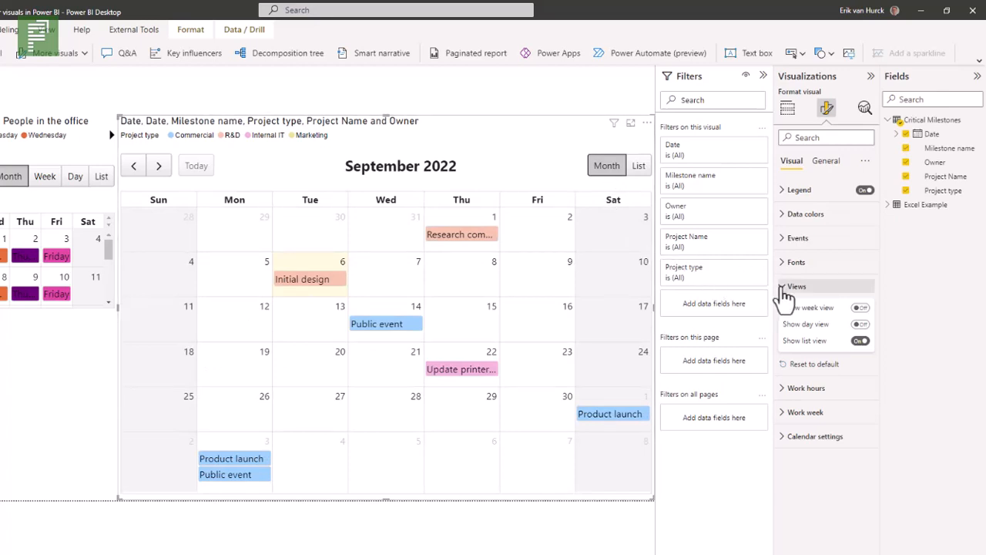
pyautogui.click(783, 292)
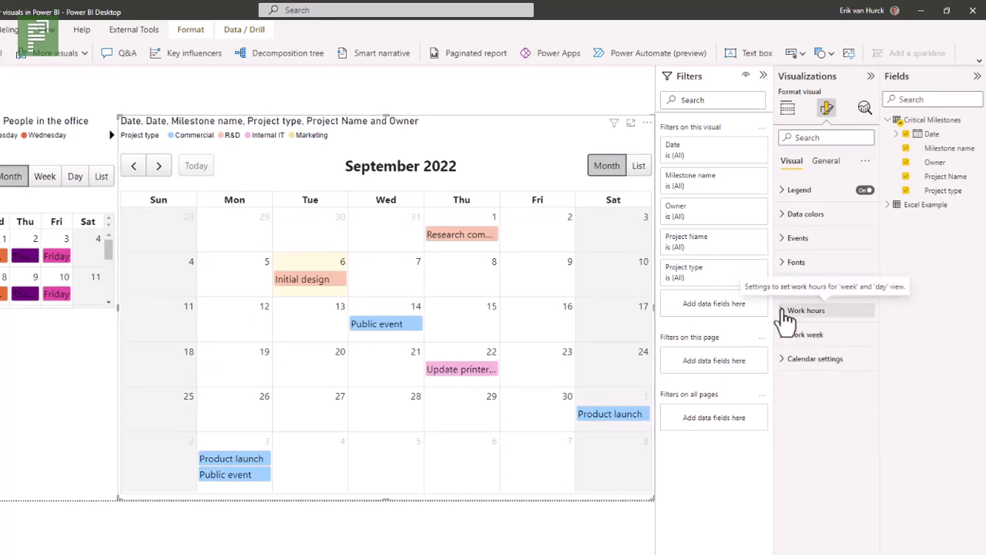
# - Review the work hours and work week settings, turning Monday off and back on as a working day
pyautogui.click(783, 313)
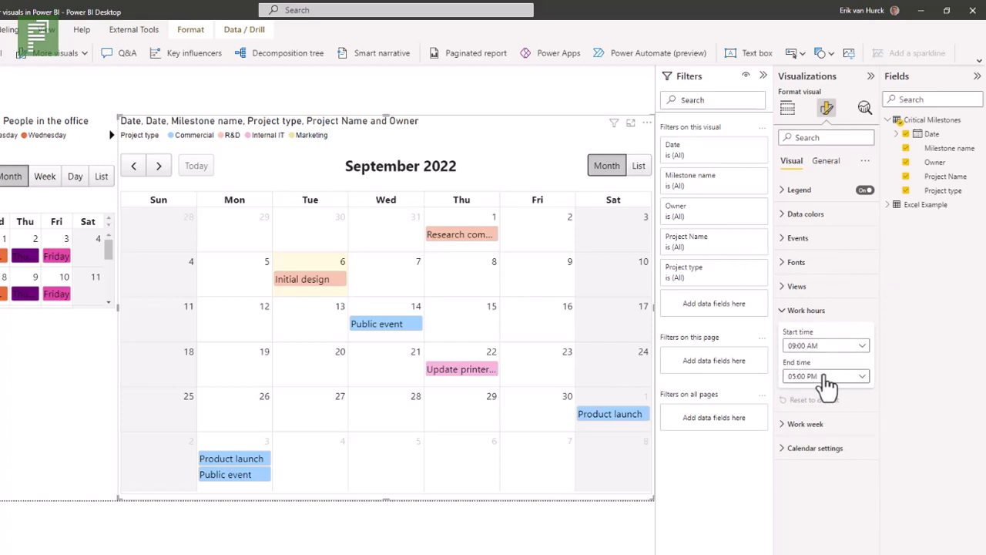
pyautogui.click(806, 427)
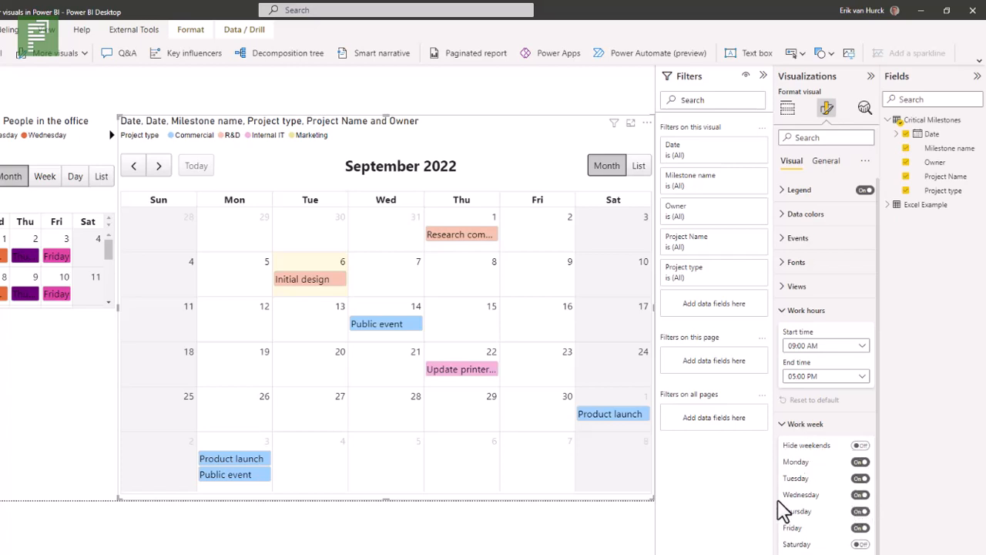
pyautogui.click(860, 462)
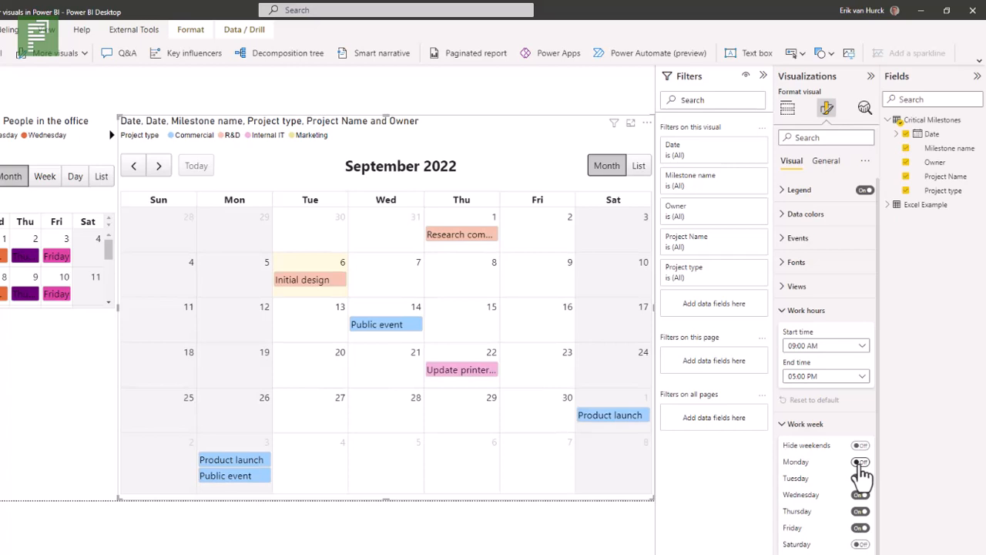
pyautogui.click(858, 463)
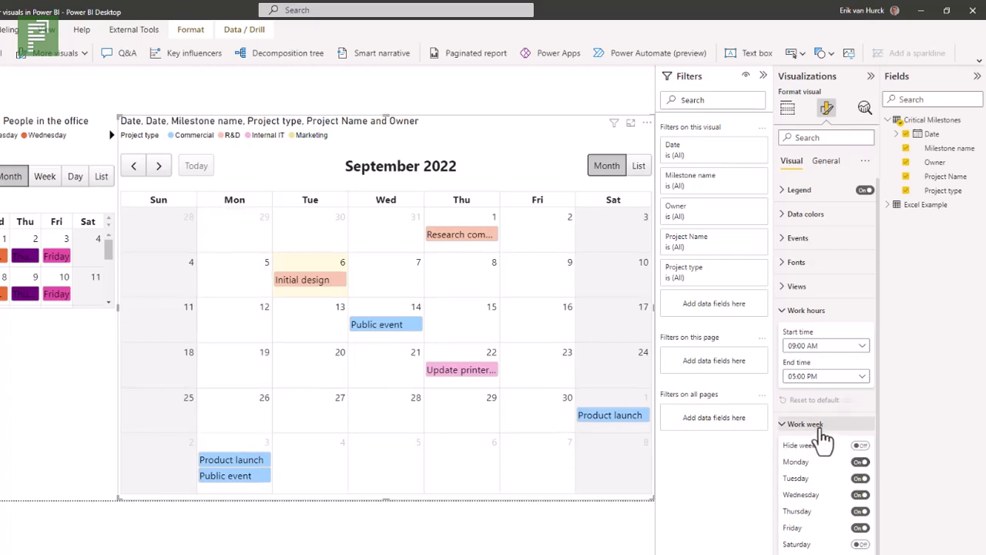
pyautogui.click(817, 426)
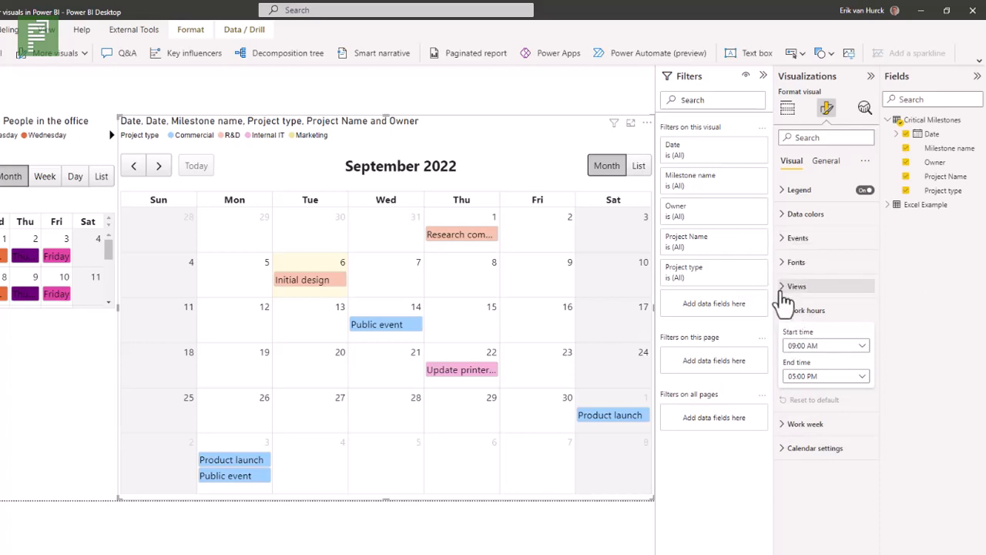
# - Turn the day view option back on and switch the milestone calendar to the day layout
pyautogui.click(795, 287)
pyautogui.click(860, 325)
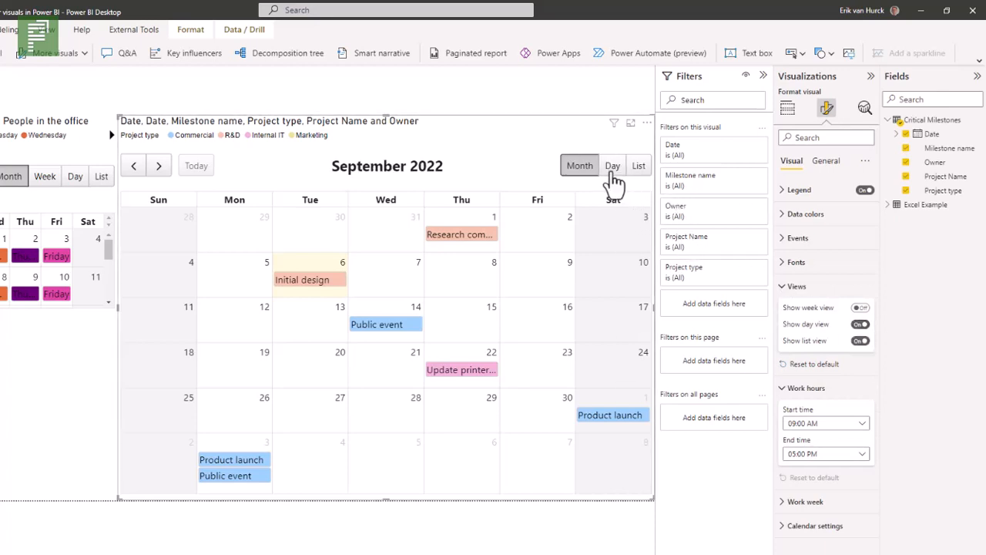
pyautogui.click(610, 179)
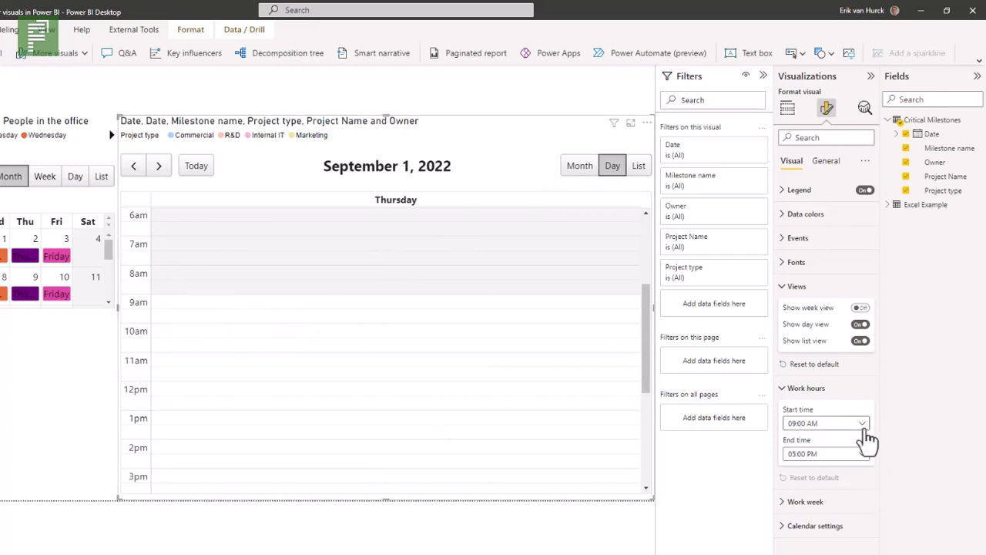
# - Try 10:00 AM as the work hours start time and restore it to 09:00 AM
pyautogui.click(862, 428)
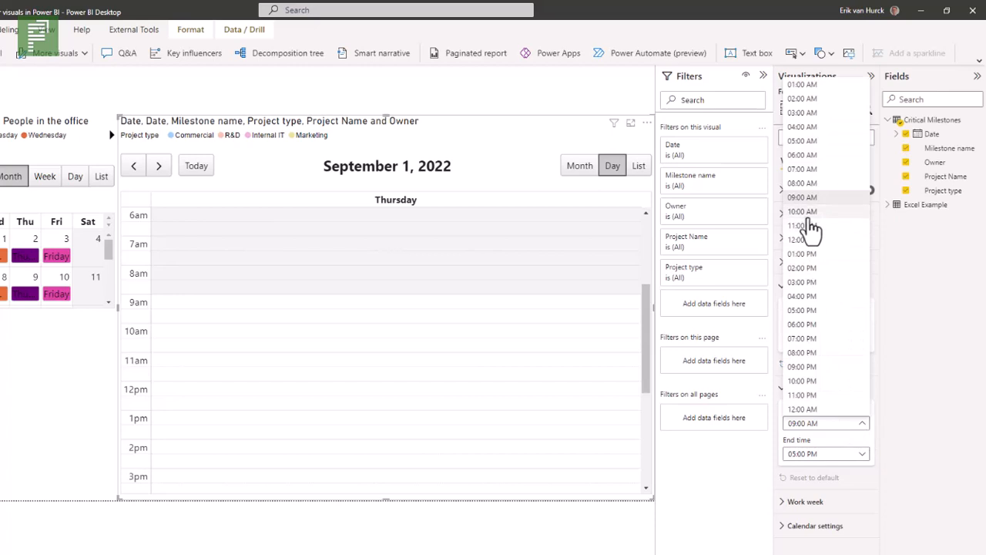
pyautogui.click(808, 217)
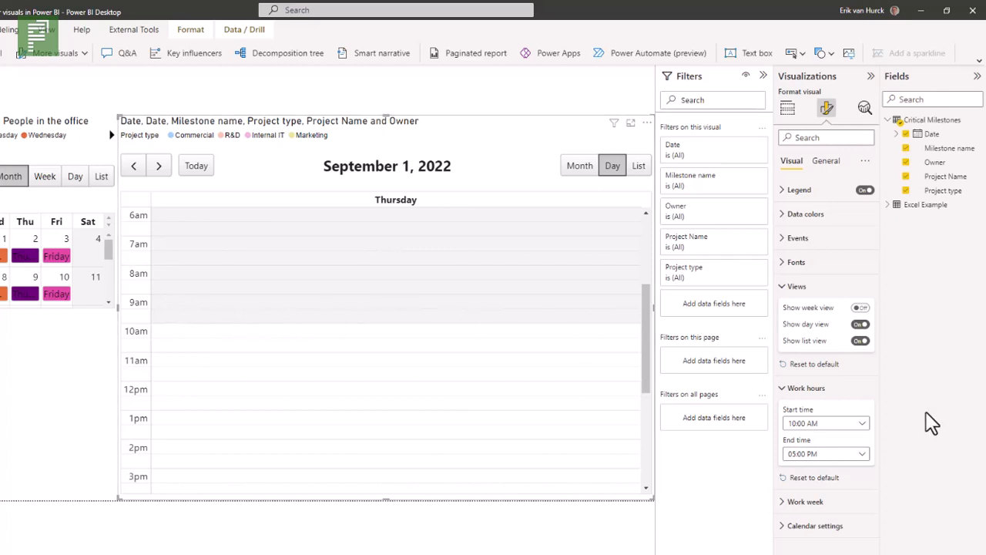
pyautogui.click(861, 424)
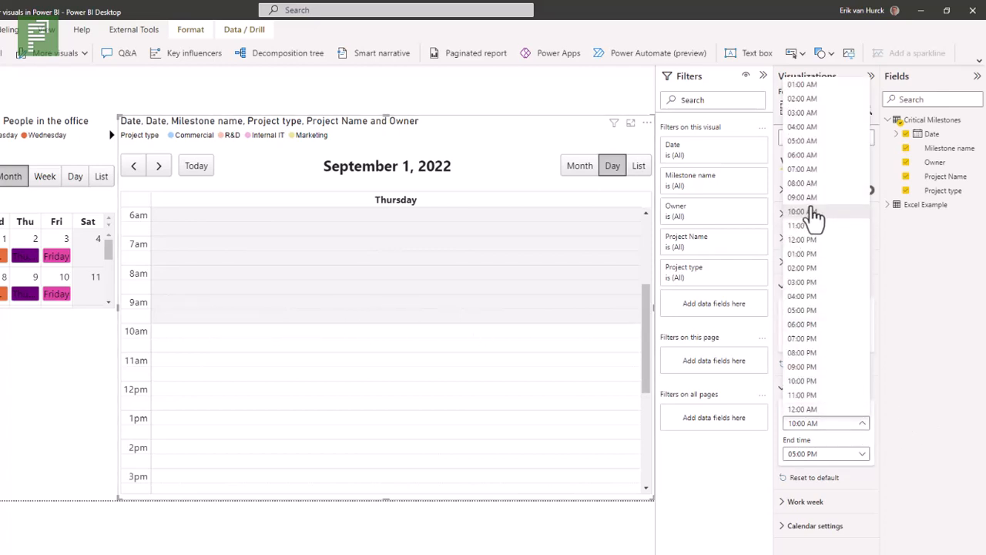
pyautogui.click(813, 212)
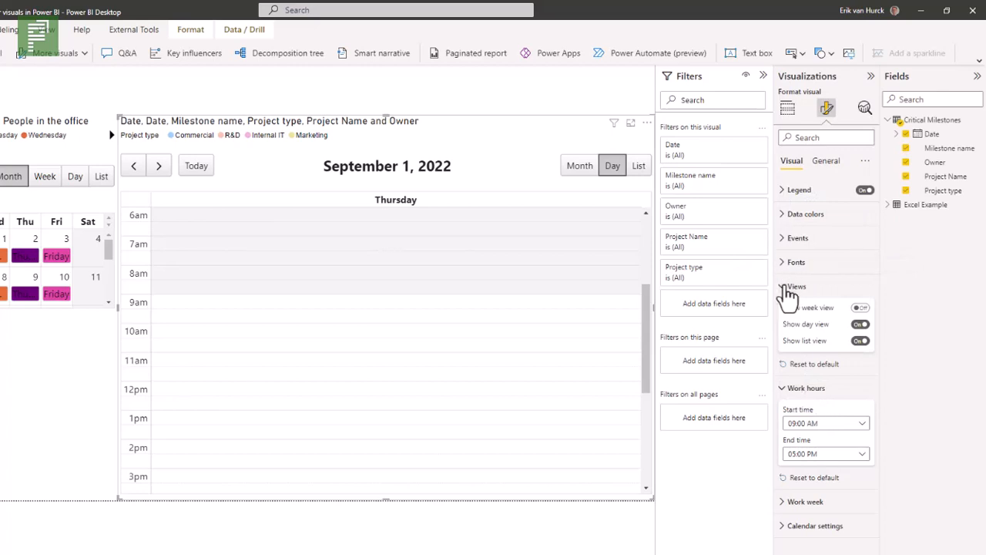
# - Expand the work week settings and switch the milestone calendar back to the month layout
pyautogui.click(798, 288)
pyautogui.click(794, 312)
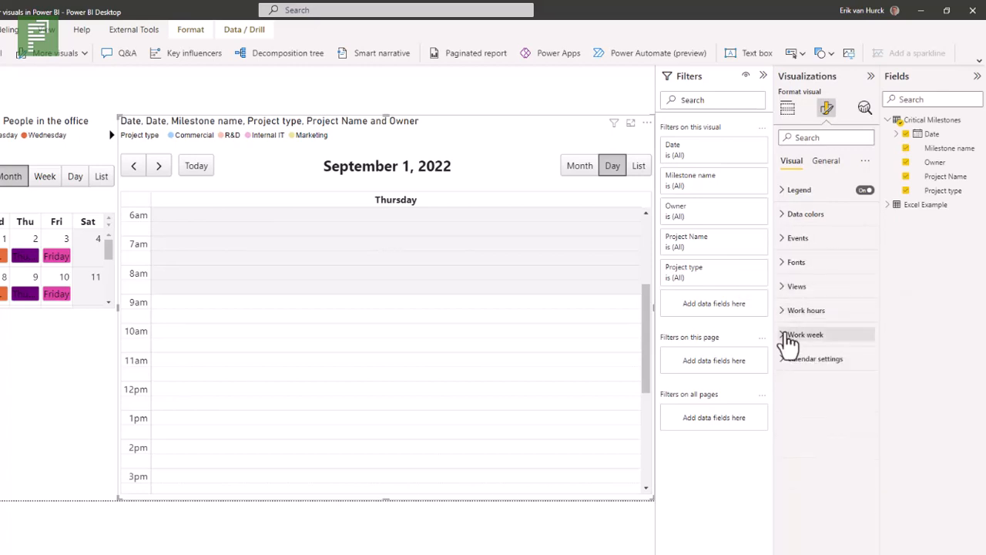
pyautogui.click(789, 335)
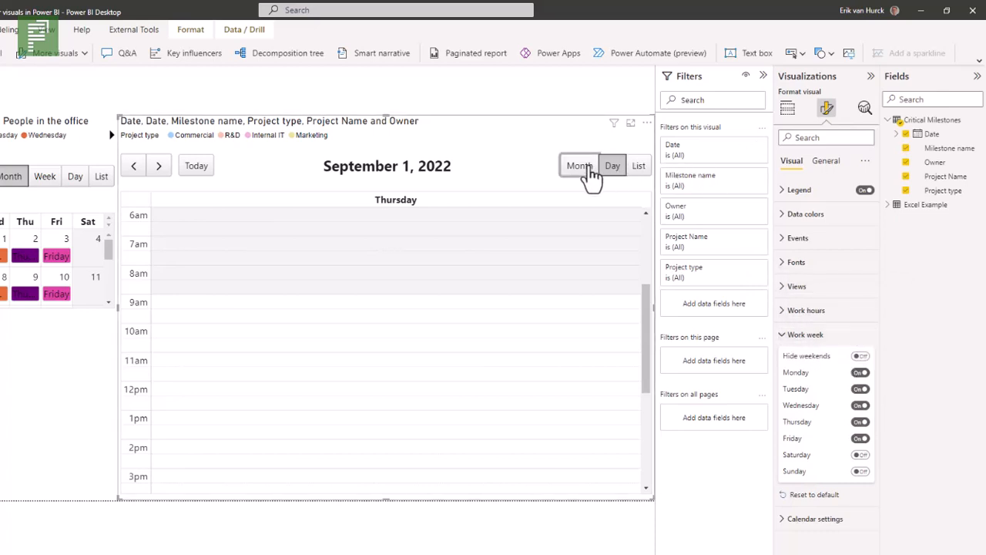
pyautogui.click(590, 174)
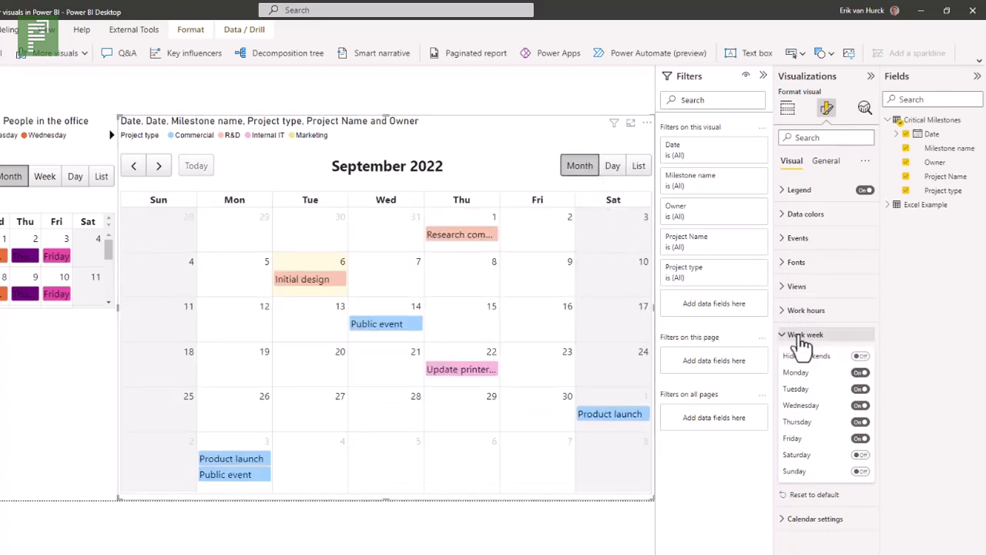
# - Start the milestone calendar's week on Monday and turn on week numbers in the calendar settings
pyautogui.click(798, 337)
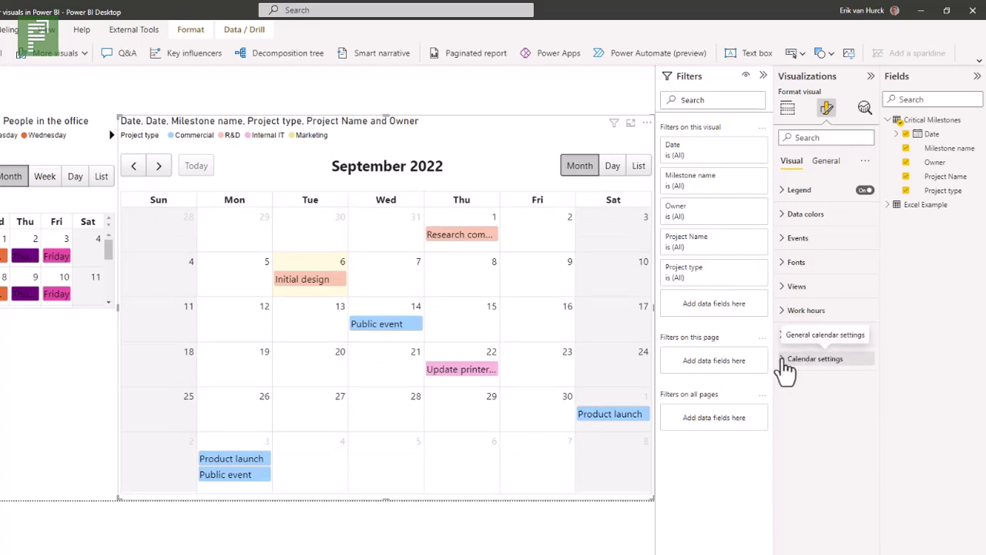
pyautogui.click(786, 359)
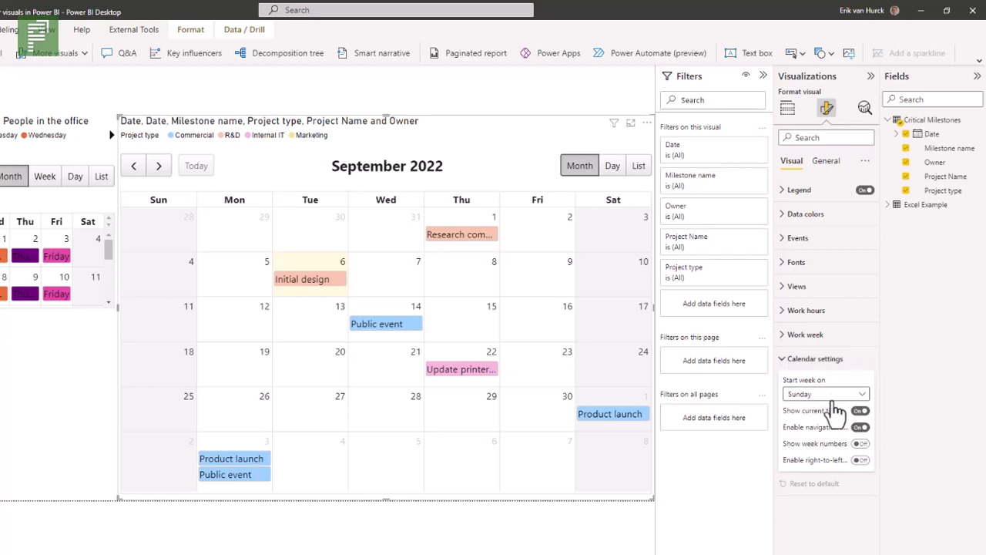
pyautogui.click(834, 396)
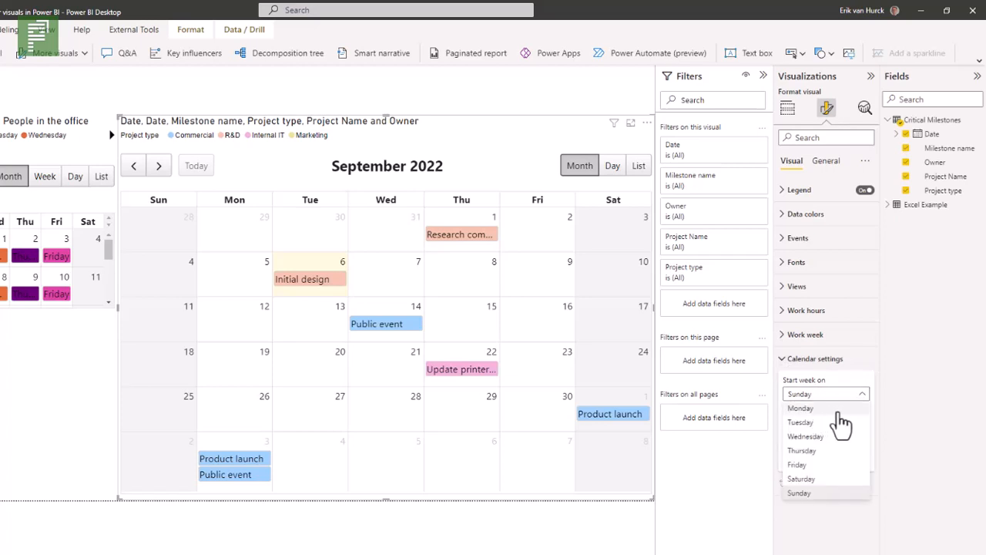
pyautogui.click(838, 408)
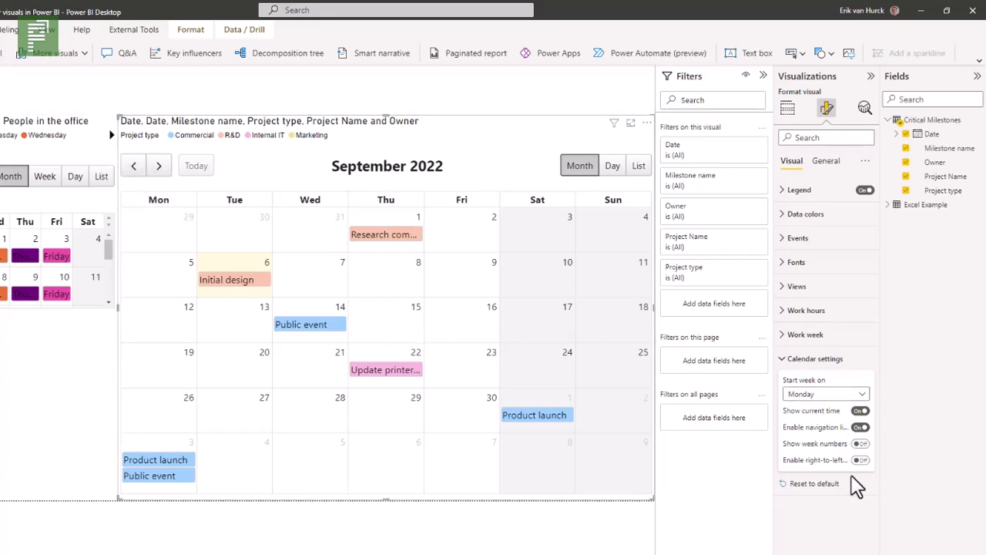
pyautogui.click(859, 443)
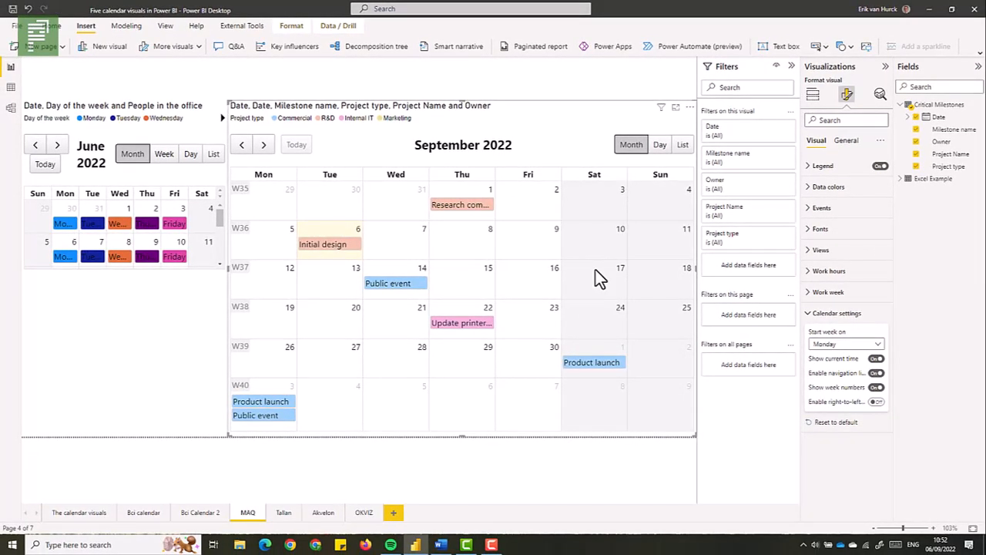
# - Open the Tallan report page and select its People in the office calendar visual
pyautogui.click(285, 512)
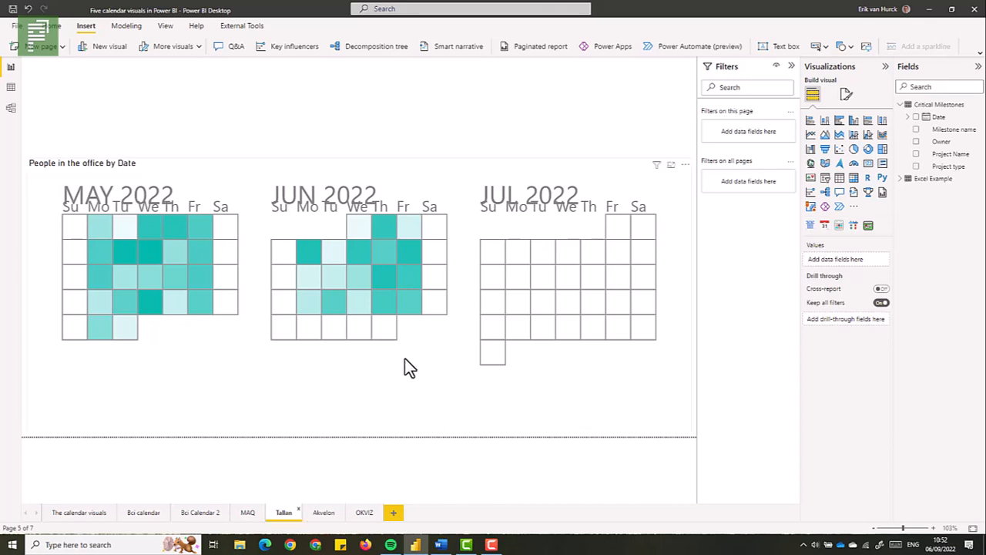
pyautogui.click(664, 333)
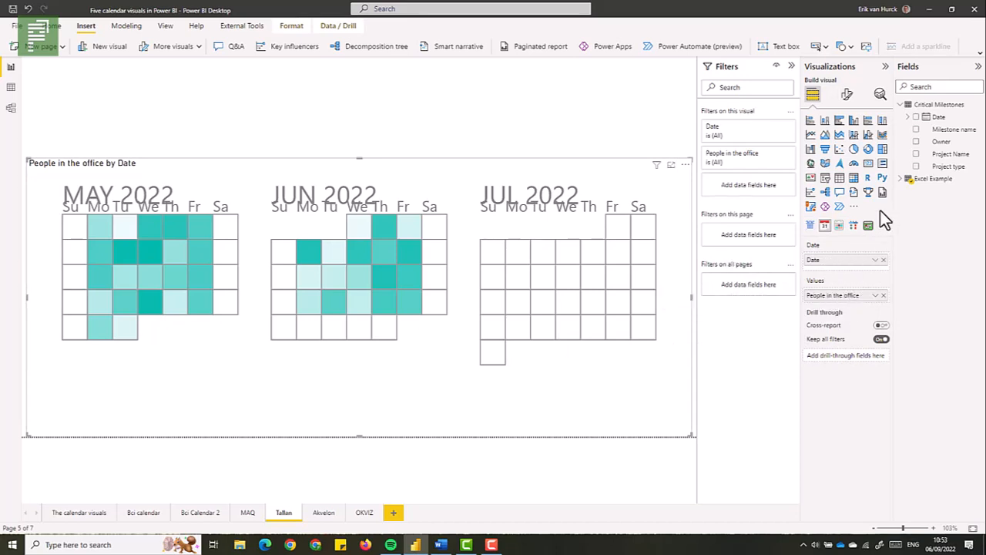
# - Try Total capacity from Excel Example as the calendar's value field and put People in the office back
pyautogui.click(900, 180)
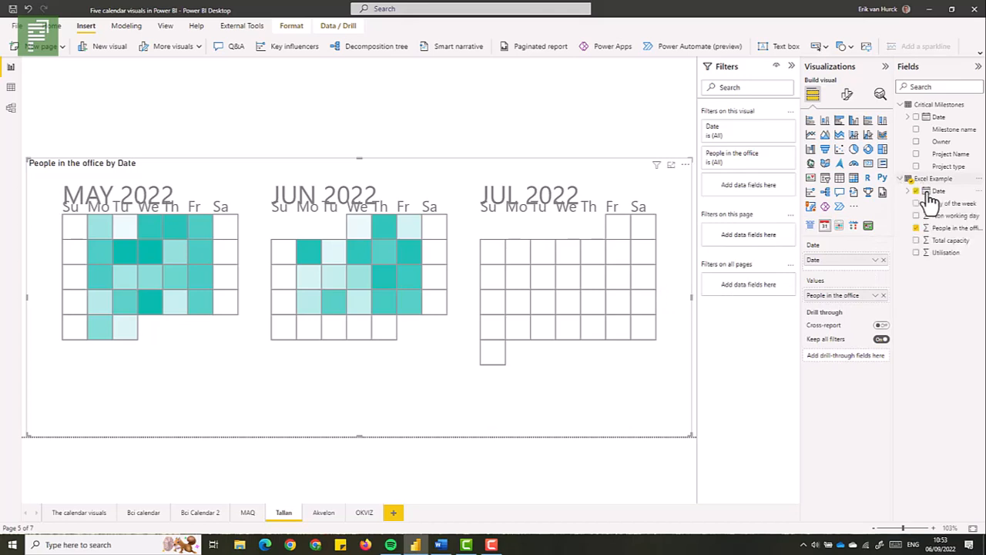
pyautogui.moveTo(939, 239); pyautogui.dragTo(862, 293)
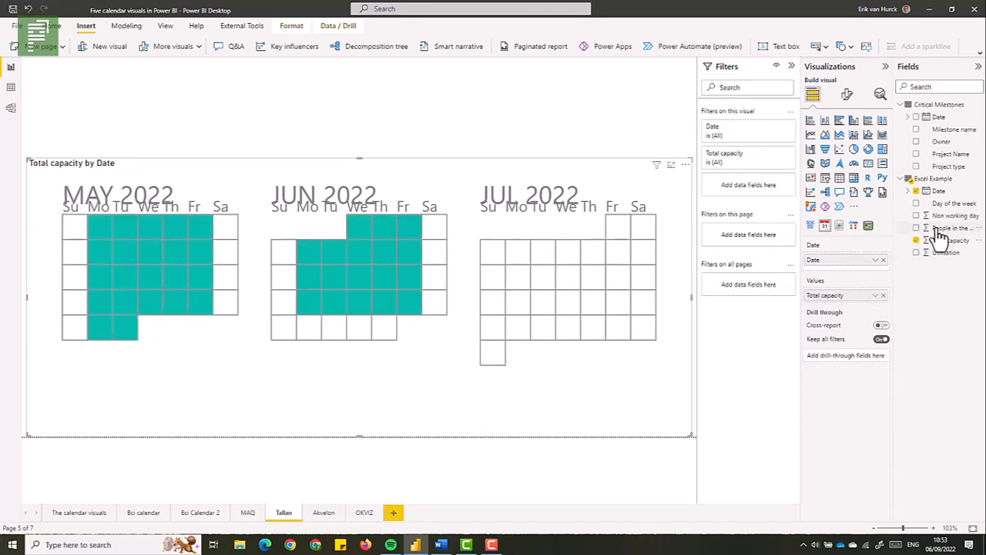
pyautogui.moveTo(939, 235); pyautogui.dragTo(842, 297)
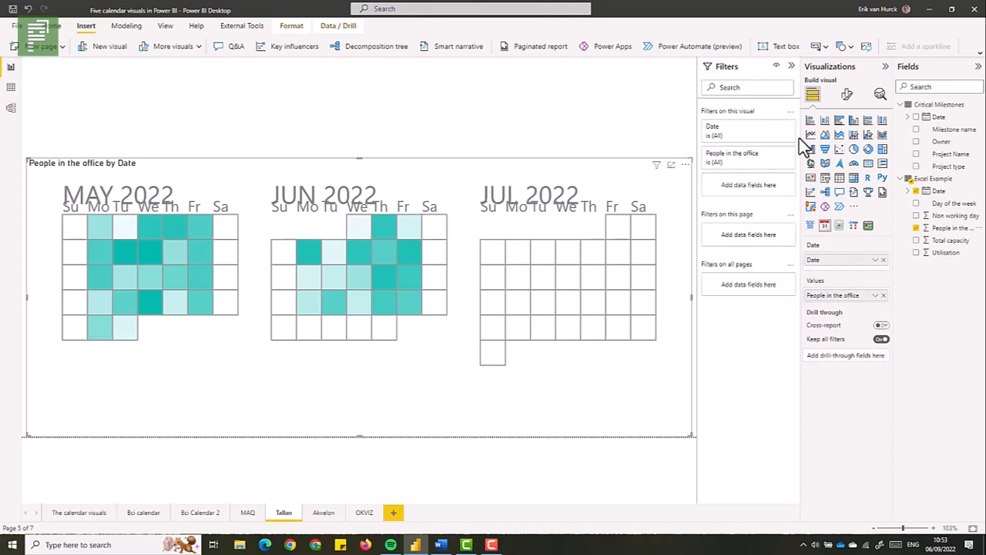
# - Set the Tallan calendar's week start to Monday and its number of columns to 2
pyautogui.click(848, 97)
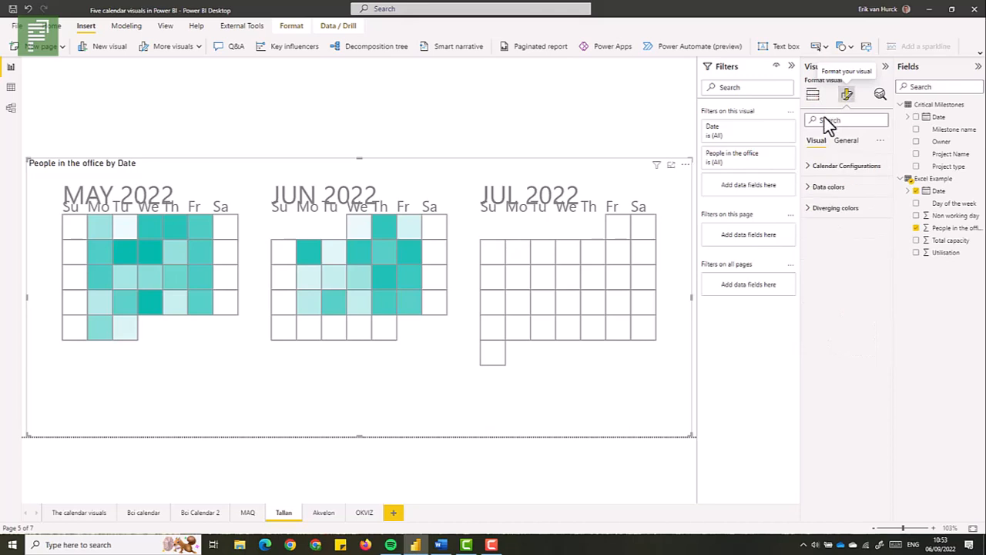
pyautogui.click(824, 172)
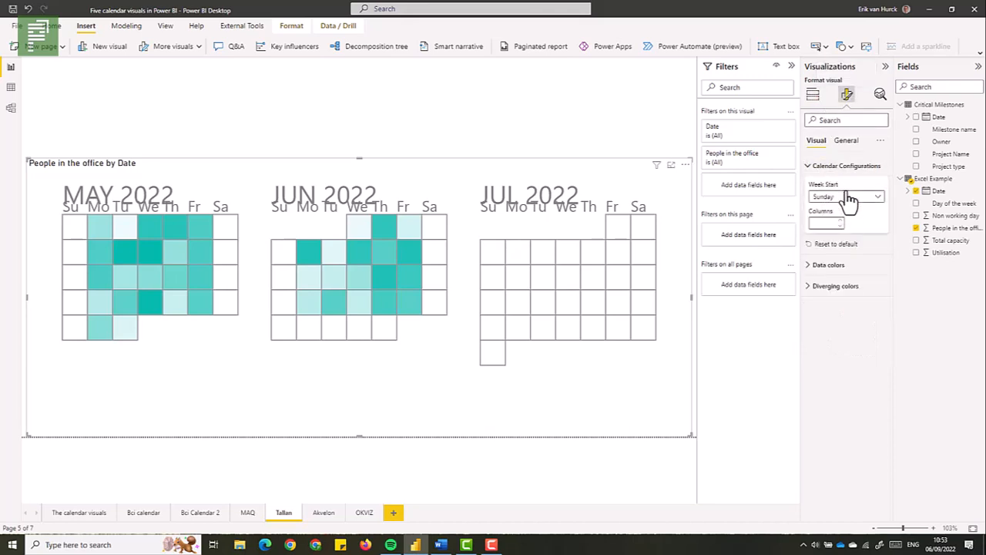
pyautogui.click(848, 198)
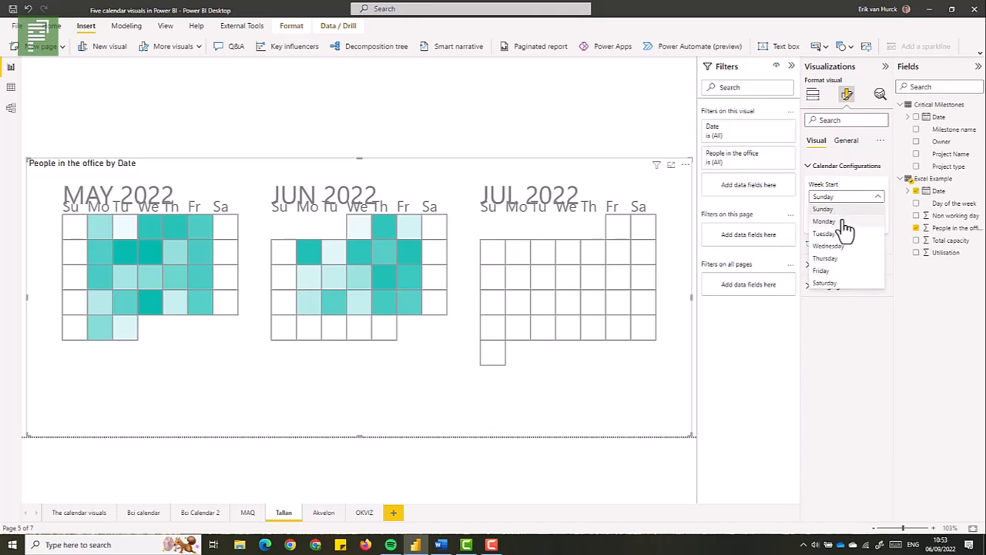
pyautogui.click(843, 221)
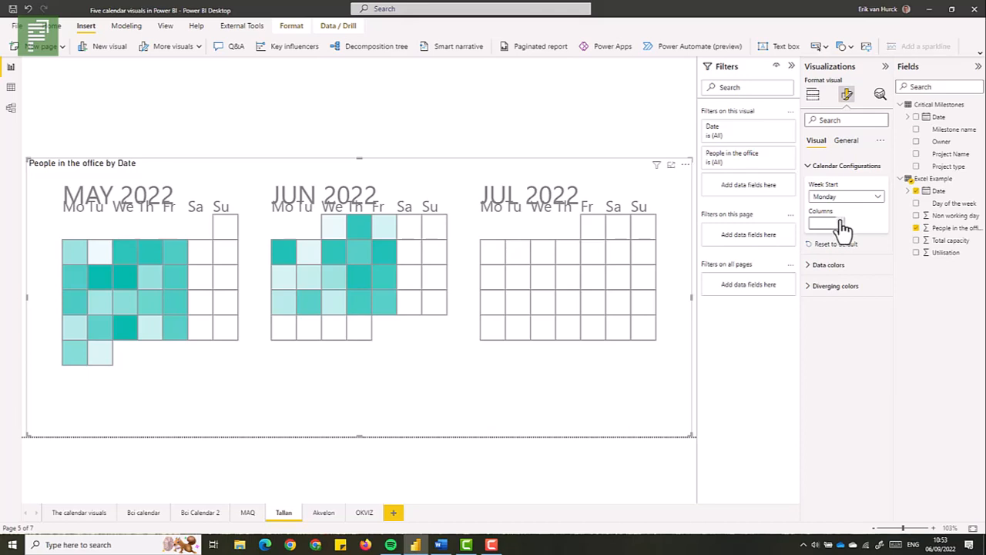
pyautogui.click(842, 223)
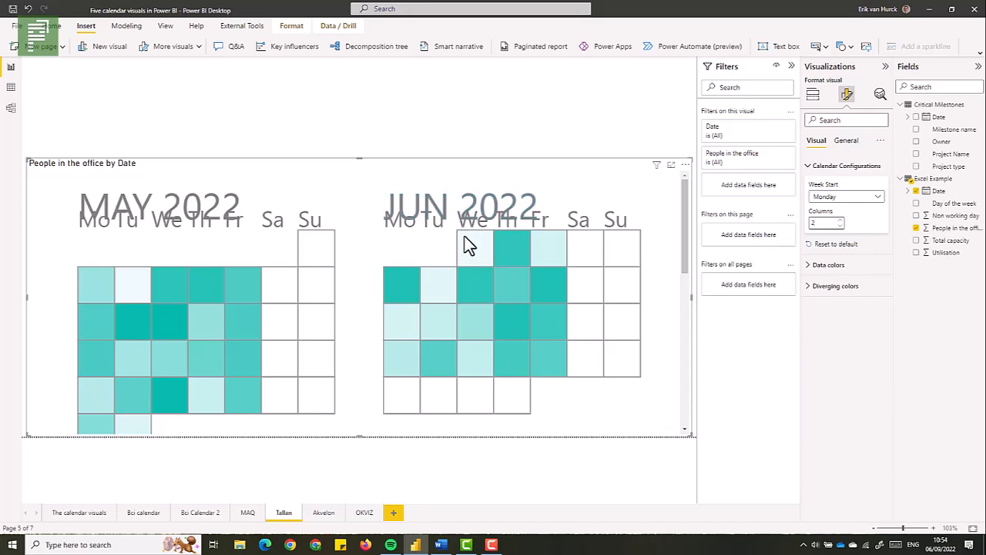
pyautogui.scroll(-3, 507, 266)
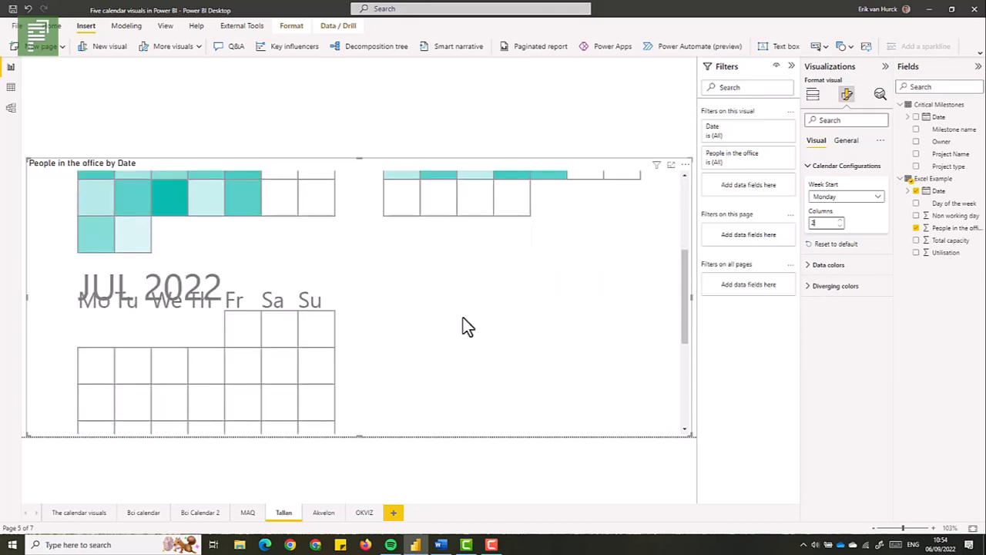
pyautogui.scroll(4, 463, 324)
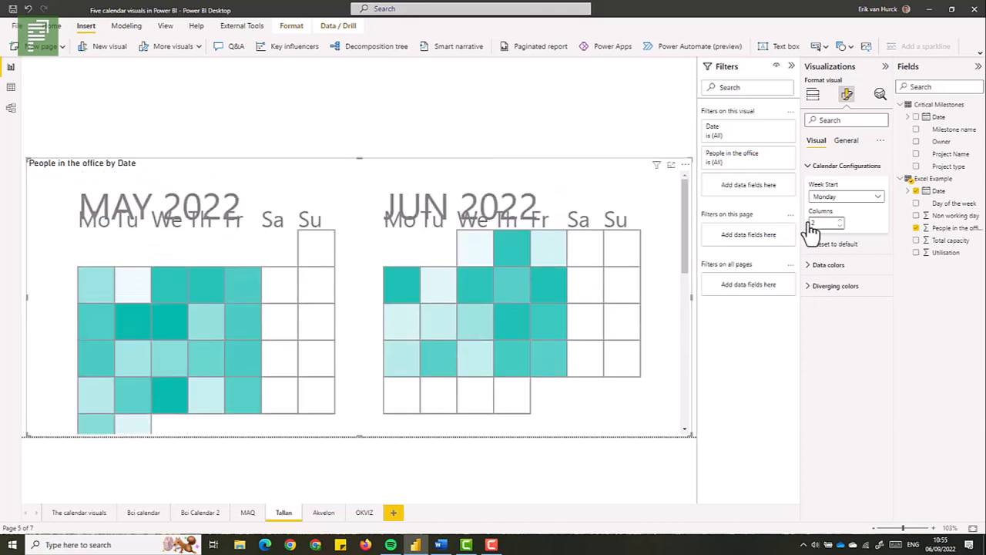
# - Change the calendar's default data color to the orange theme color
pyautogui.click(813, 279)
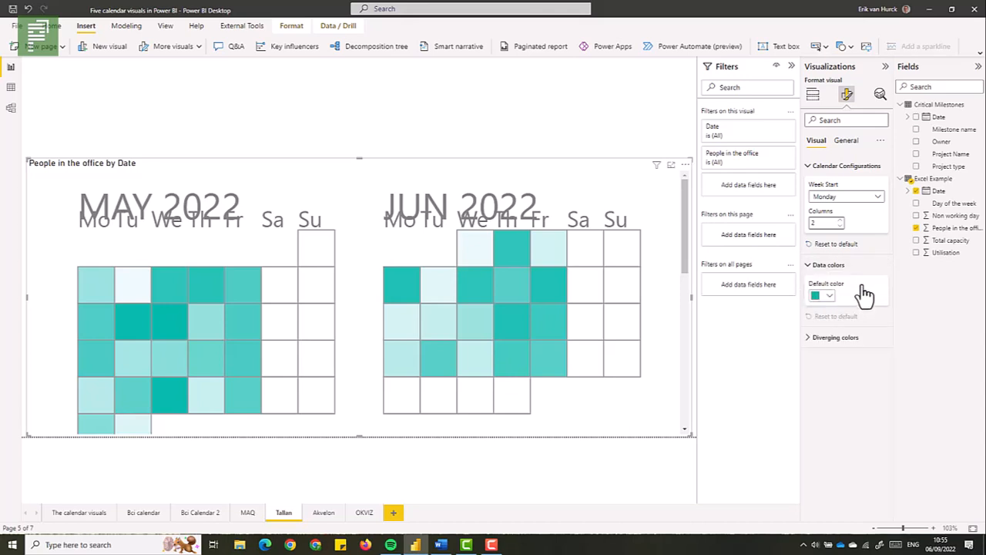
pyautogui.click(850, 293)
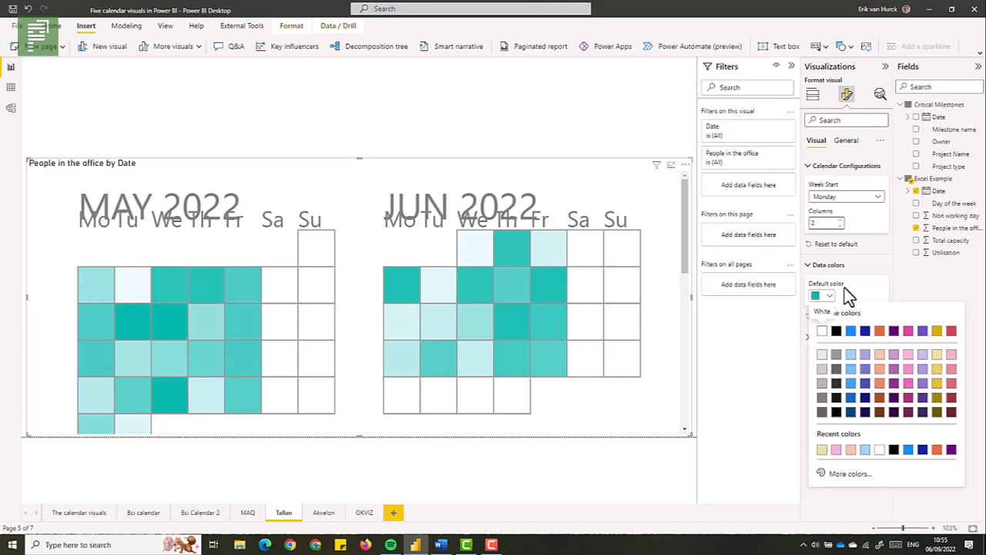
pyautogui.click(879, 331)
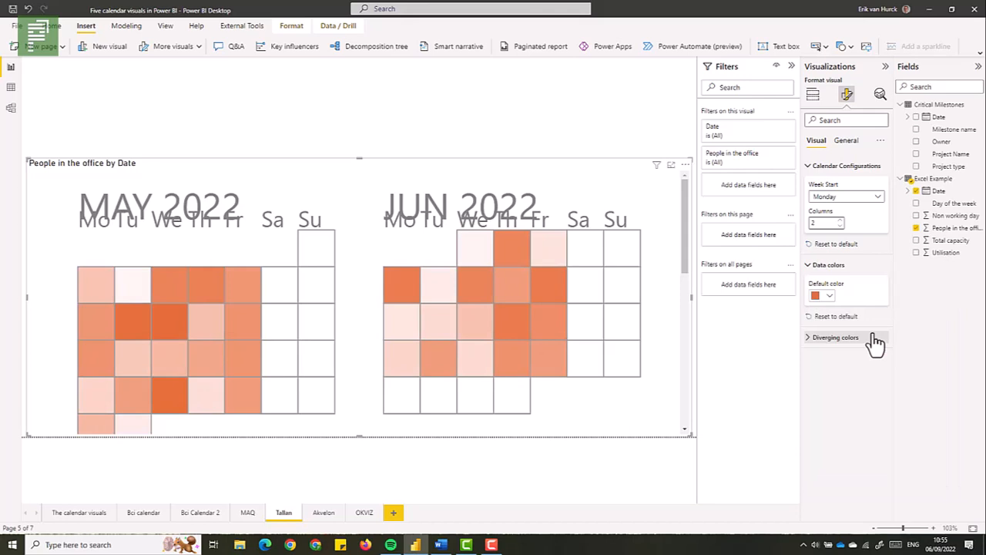
# - Set the diverging color values to minimum 0, center 250 and maximum 500
pyautogui.click(869, 337)
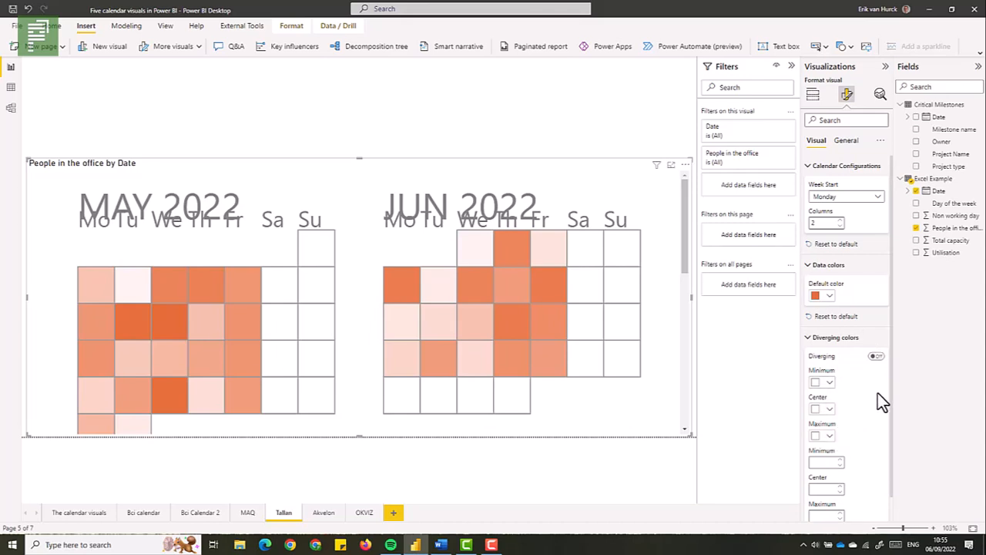
pyautogui.scroll(-1, 887, 380)
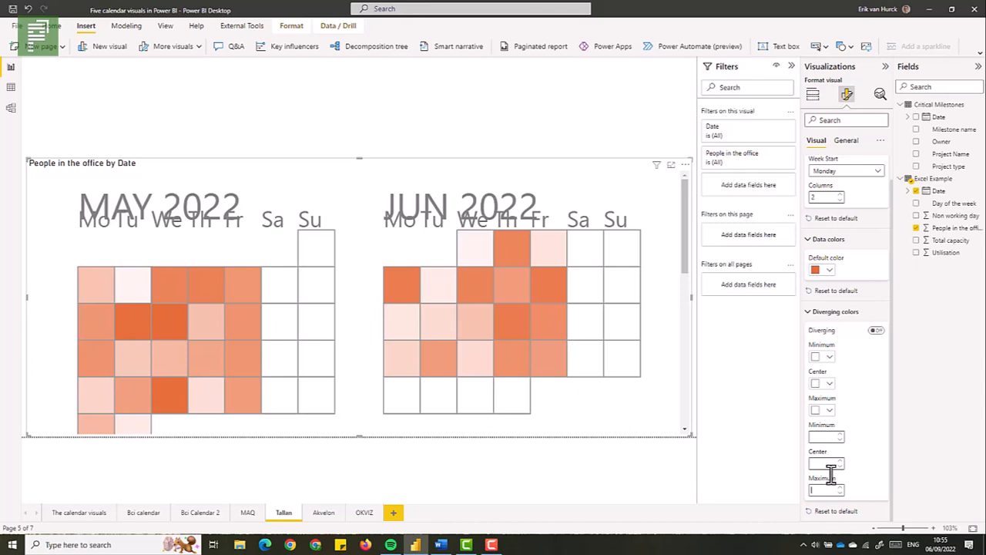
pyautogui.write('500')
pyautogui.write('0')
pyautogui.write('250')
# - Turn on diverging colors with white for the minimum, green for the center and red (#D64550) for the maximum
pyautogui.click(827, 413)
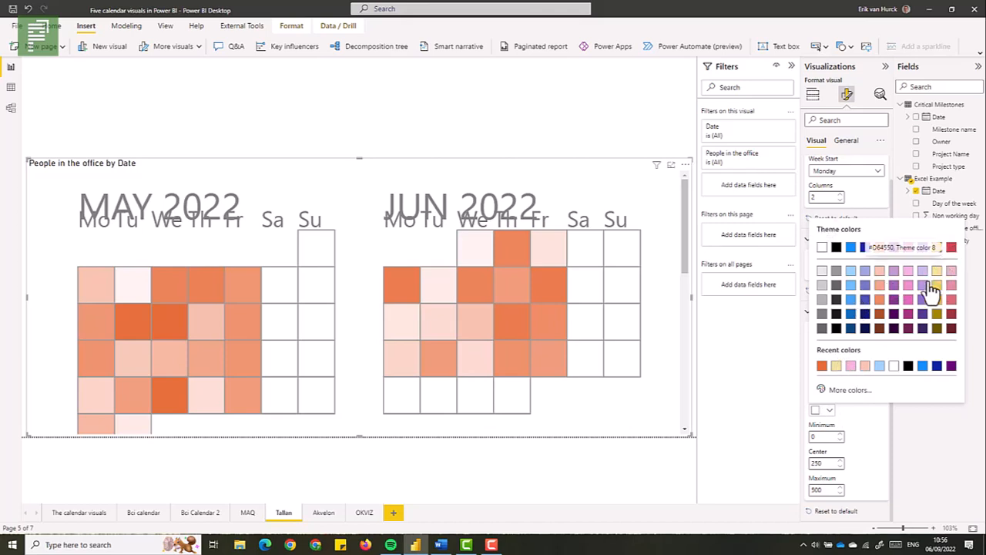
pyautogui.click(952, 248)
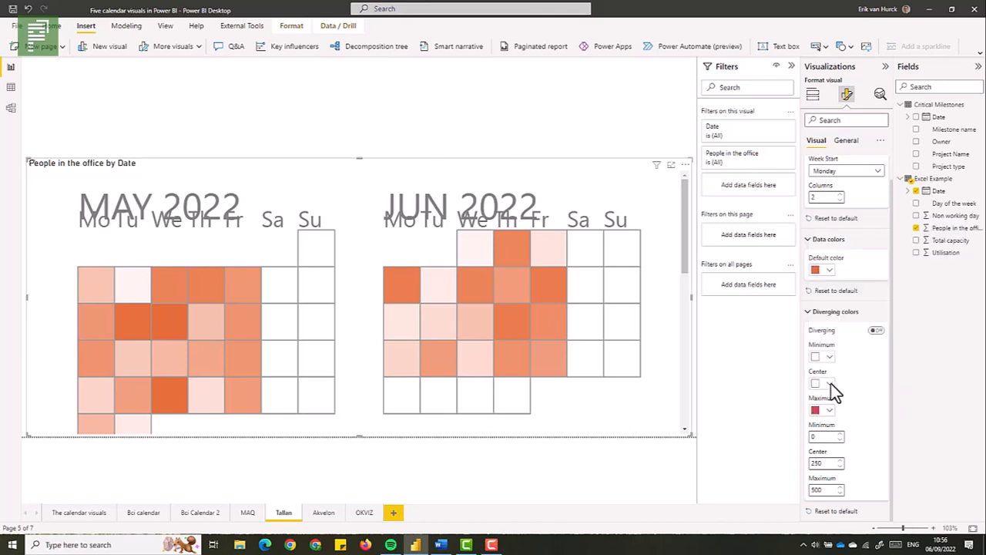
pyautogui.click(831, 383)
pyautogui.click(877, 330)
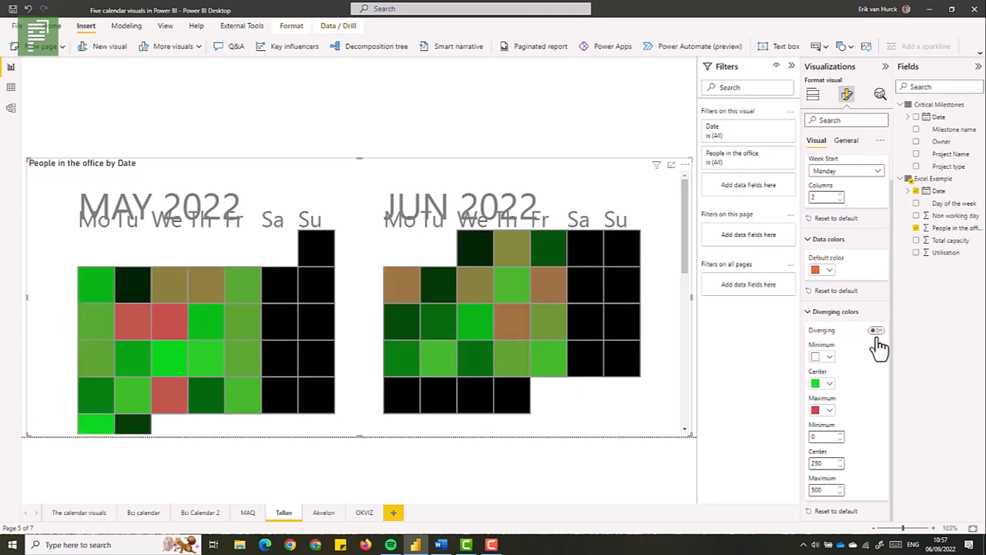
pyautogui.click(877, 332)
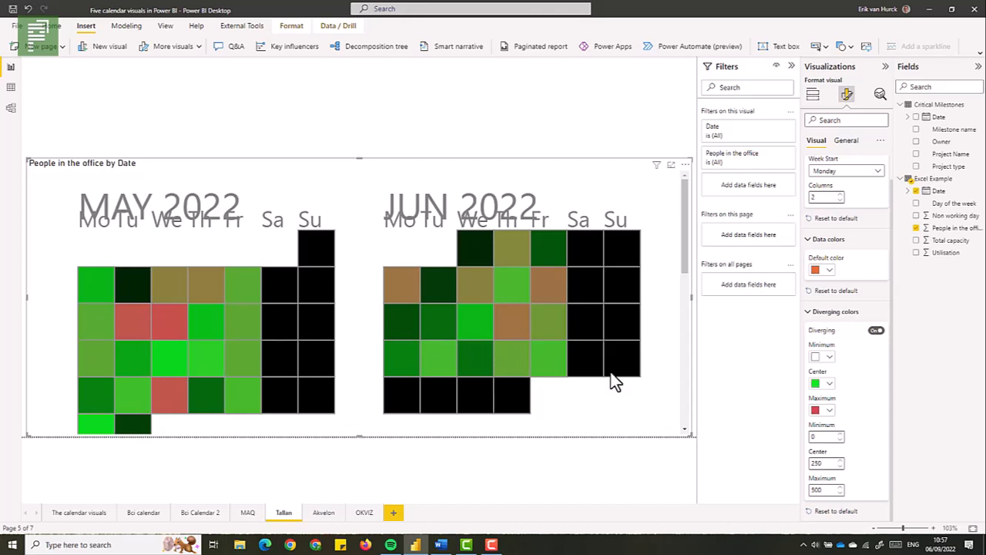
pyautogui.click(822, 359)
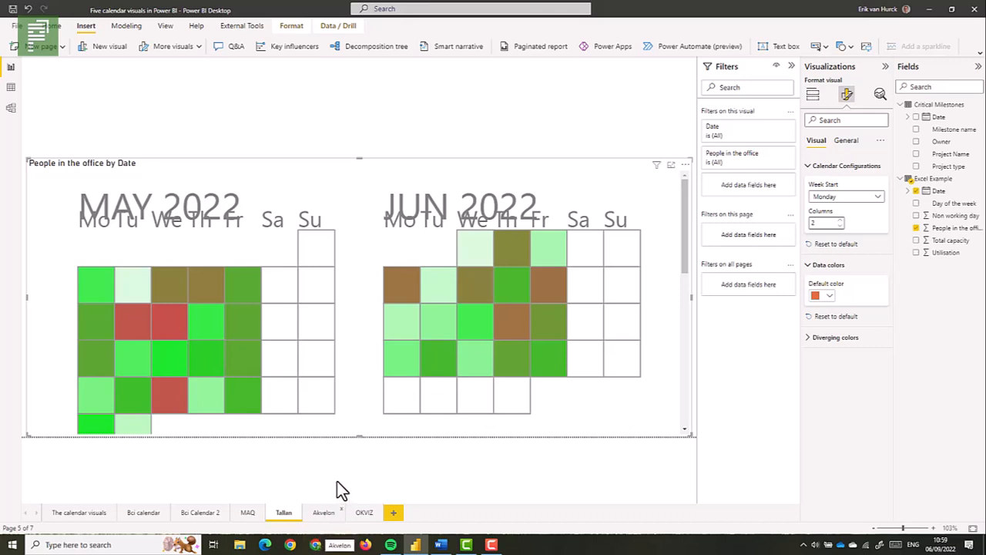
# - Open the Akvelon report page
pyautogui.click(324, 512)
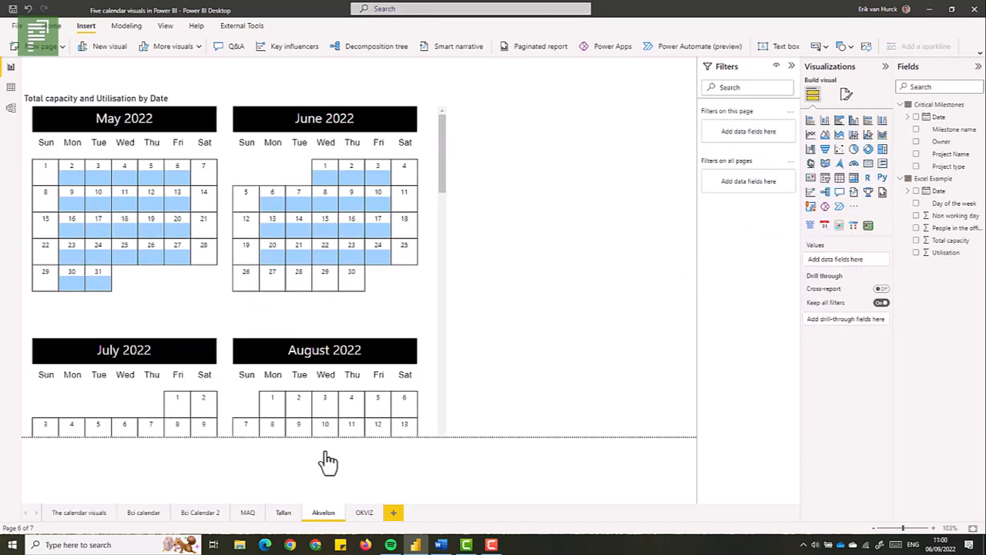
# - Add the People in the office field to the Akvelon calendar's metrics, placed before Total capacity
pyautogui.click(324, 453)
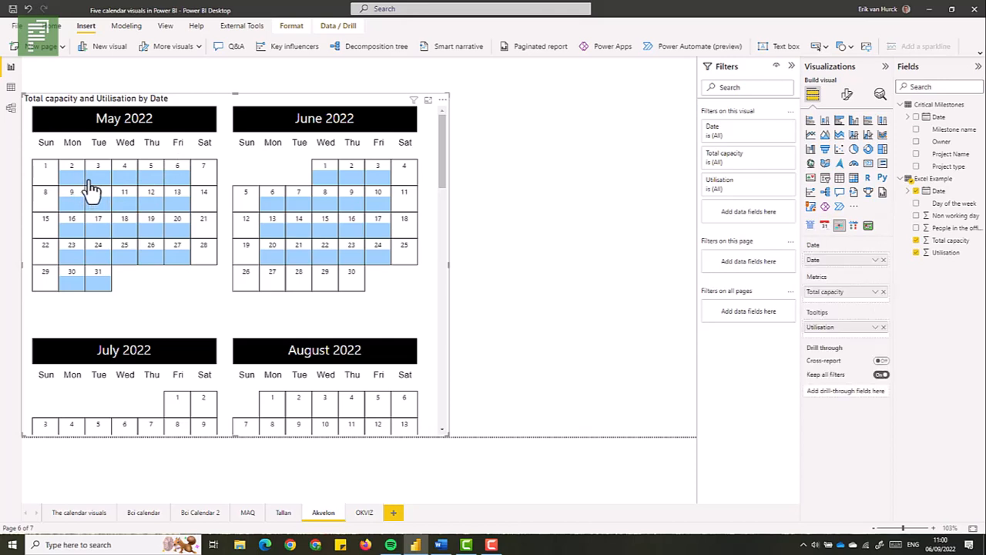
pyautogui.moveTo(91, 189)
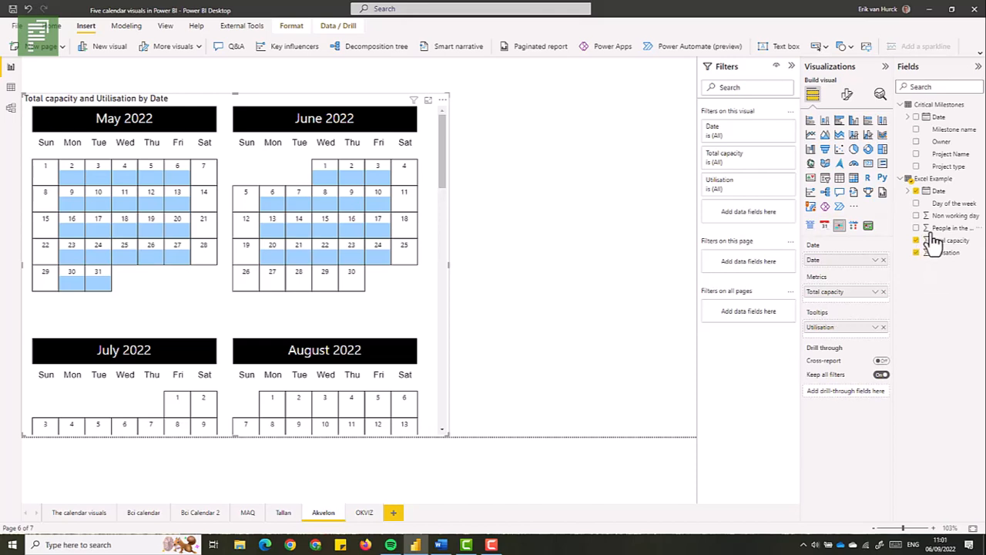
pyautogui.moveTo(932, 229); pyautogui.dragTo(847, 288)
pyautogui.moveTo(359, 264)
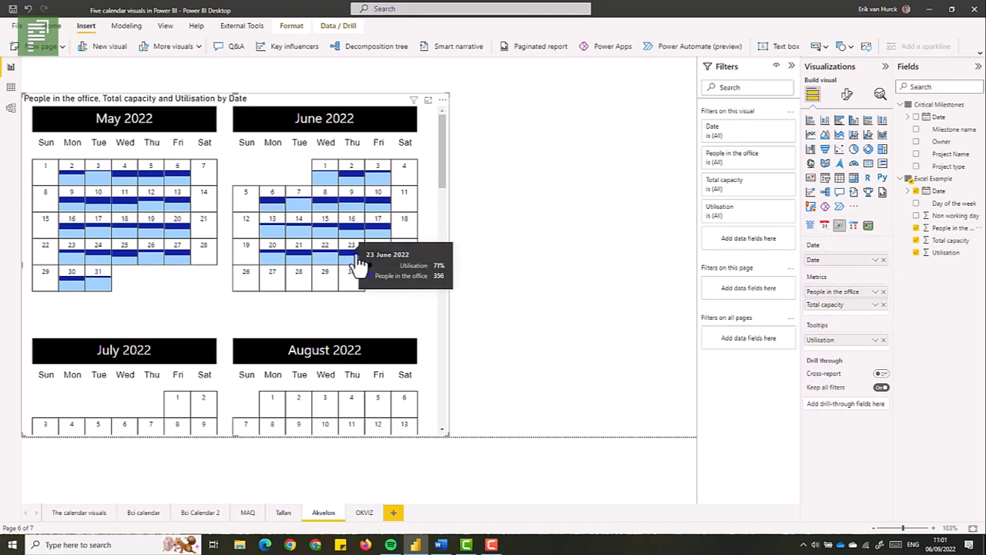
pyautogui.moveTo(359, 186)
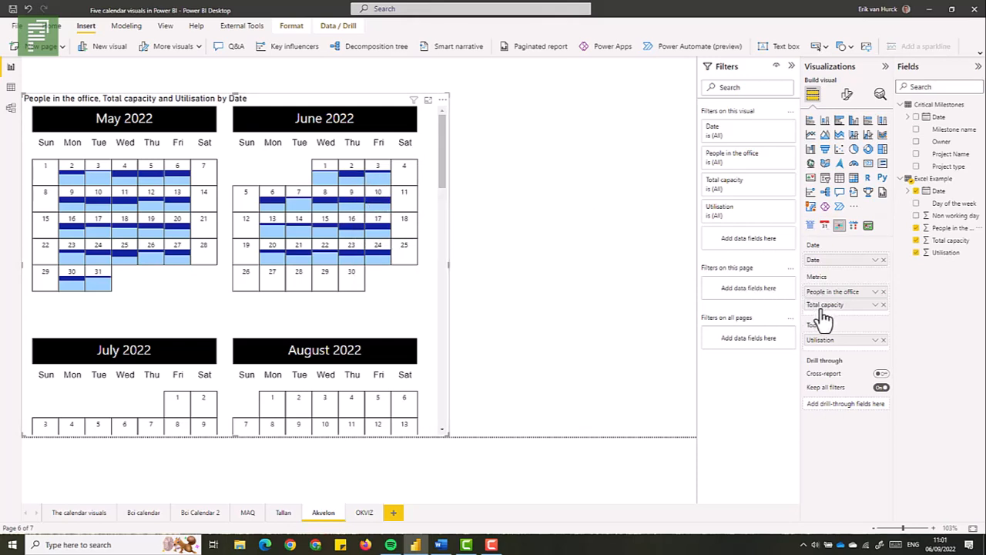
# - Reorder the metrics so Total capacity precedes People in the office, and add Non working day as the third metric
pyautogui.moveTo(822, 295); pyautogui.dragTo(826, 309)
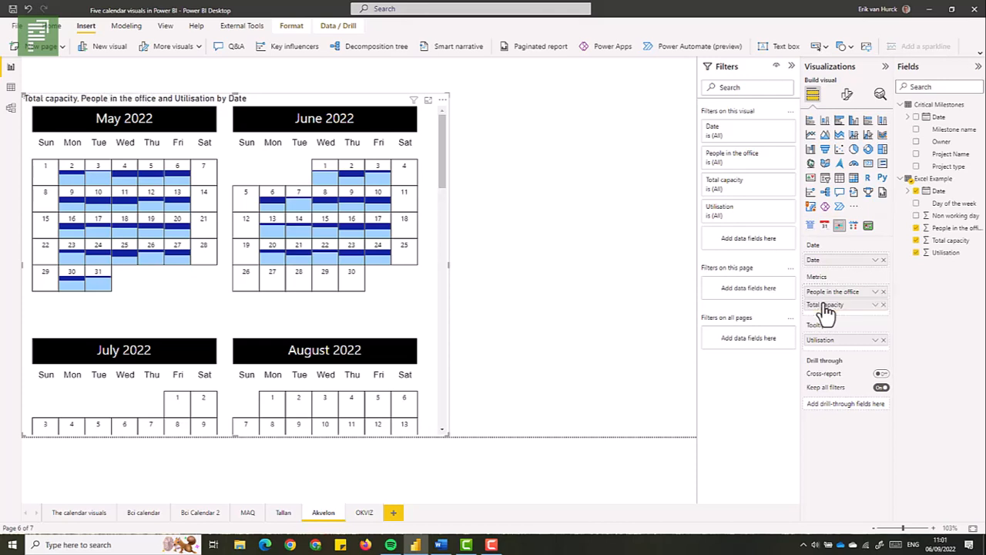
pyautogui.moveTo(826, 310); pyautogui.dragTo(819, 301)
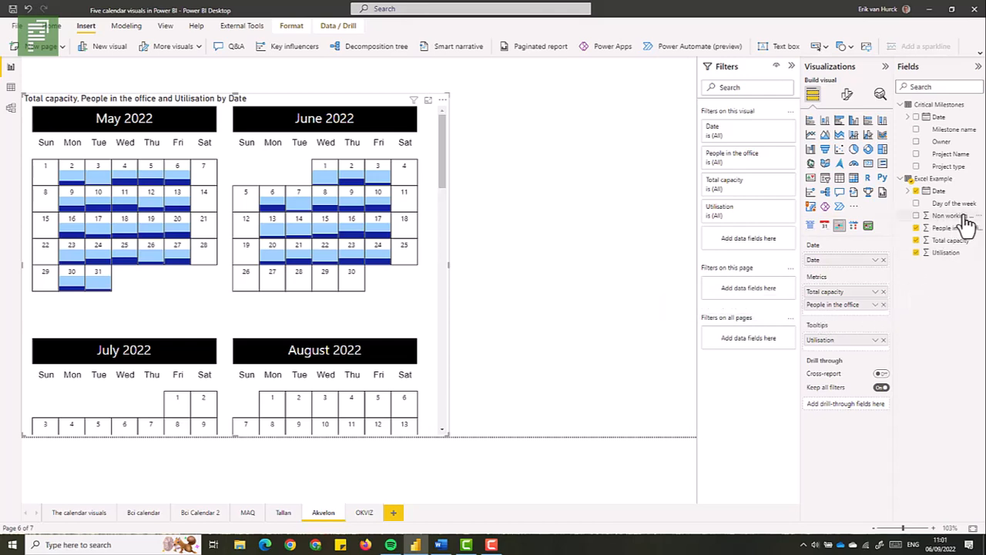
pyautogui.moveTo(953, 223); pyautogui.dragTo(844, 316)
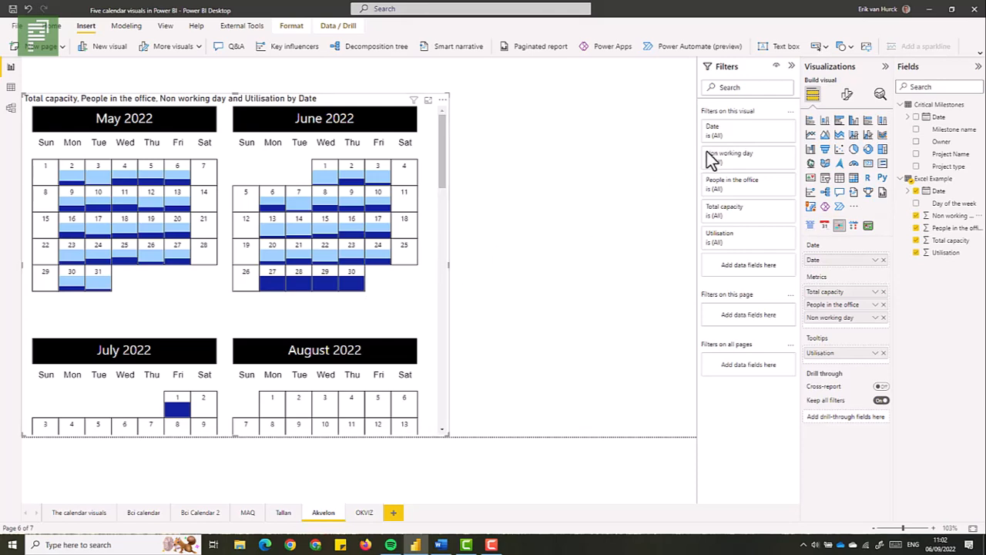
# - Color the People in the office metric bright green and the Non working day metric with the dark yellow theme color
pyautogui.click(846, 105)
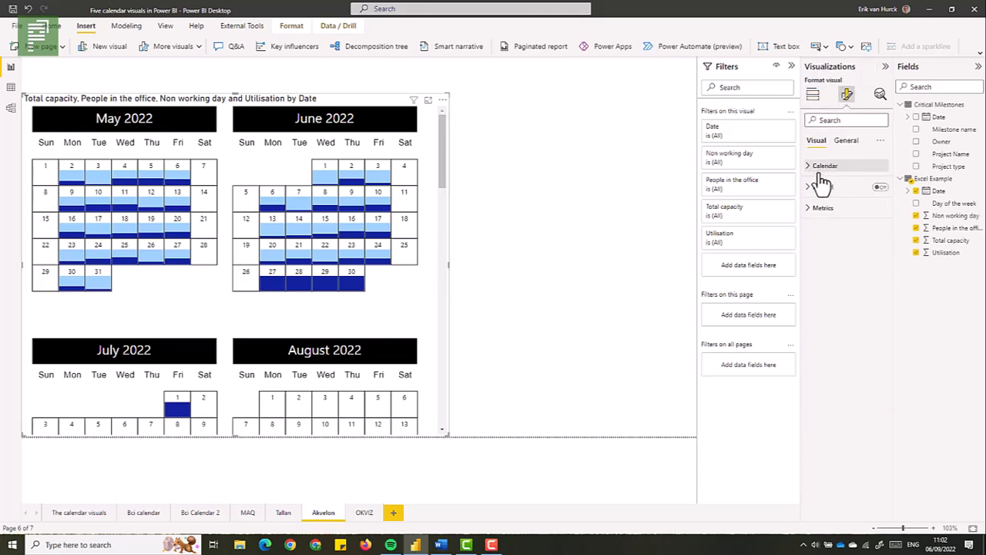
pyautogui.click(818, 208)
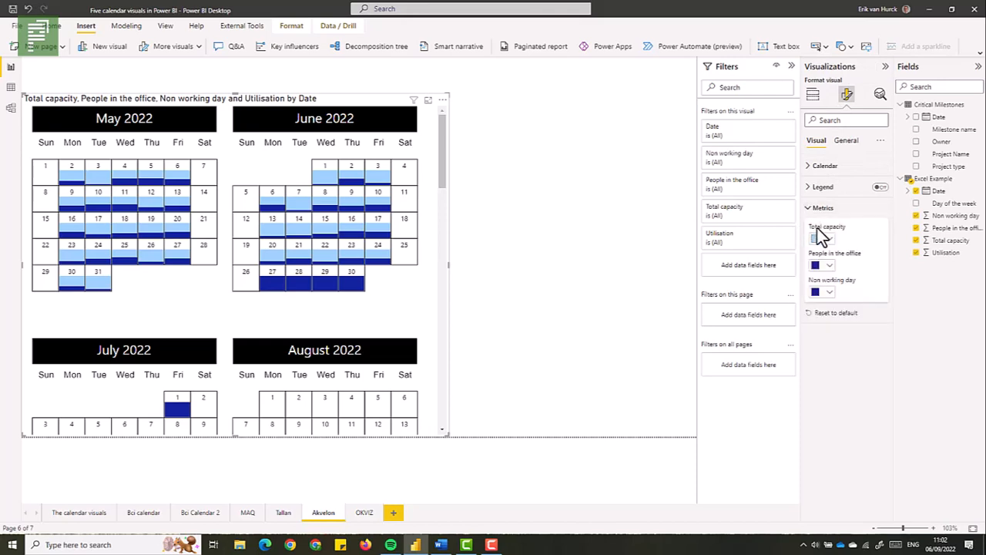
pyautogui.click(830, 265)
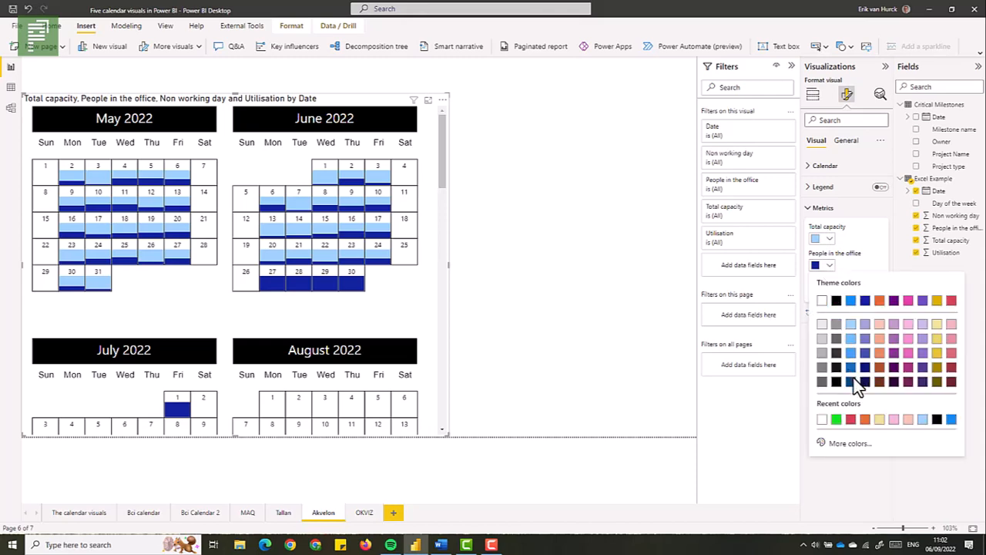
pyautogui.click(837, 419)
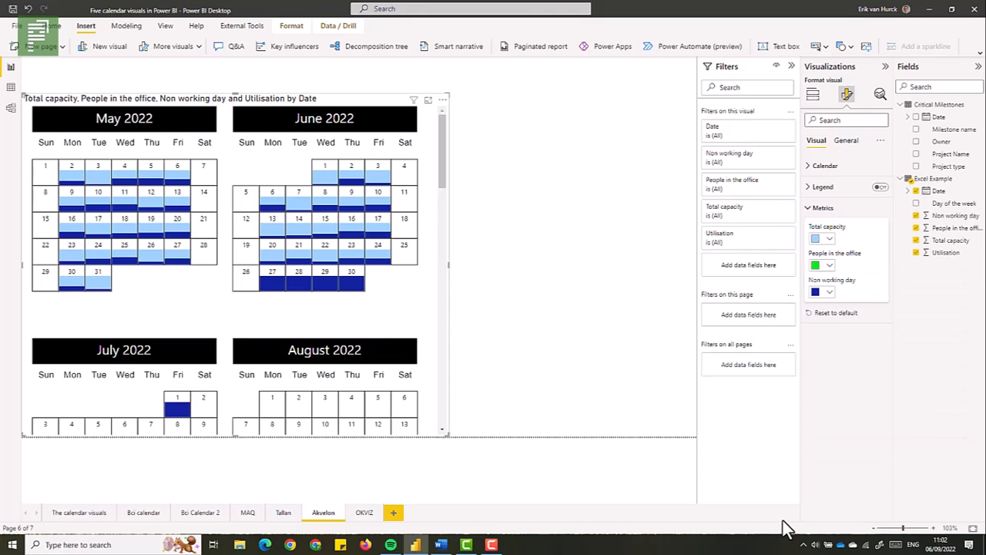
pyautogui.click(831, 293)
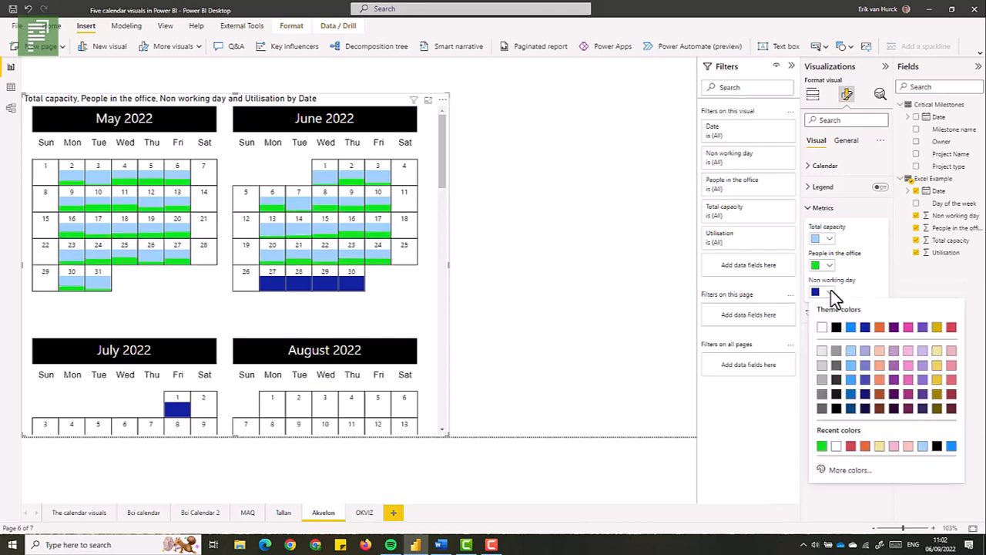
pyautogui.click(937, 328)
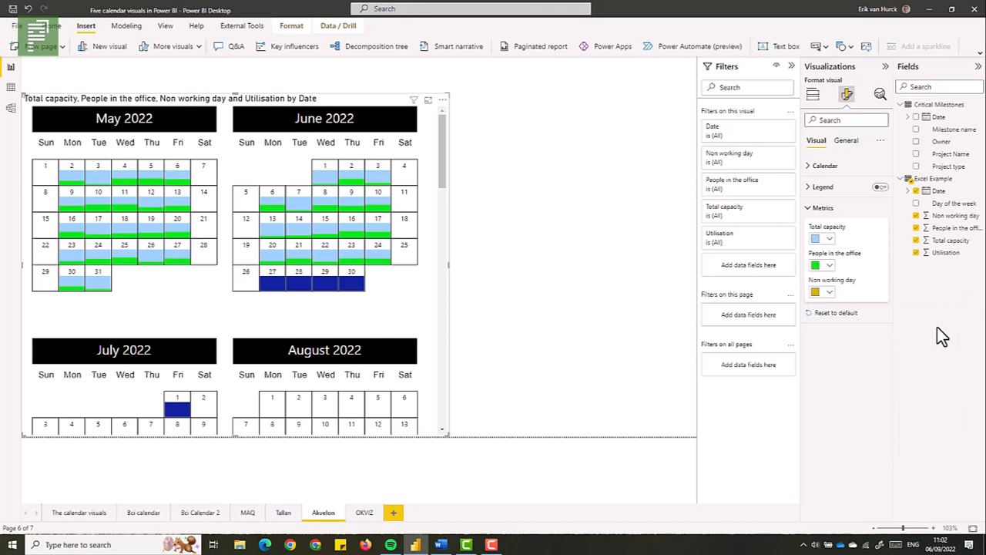
# - Change the People in the office metric's color to black and check the tooltips on the June days
pyautogui.click(830, 268)
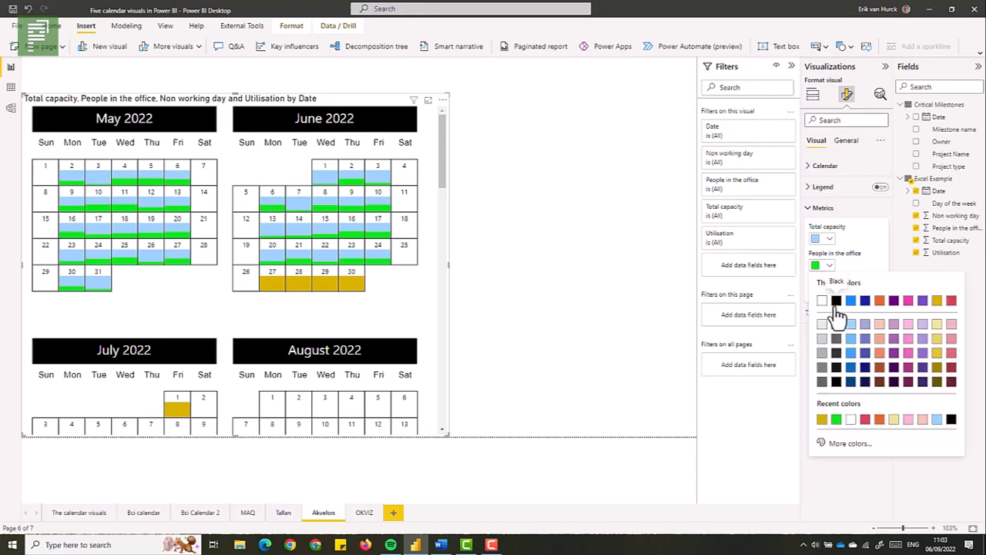
pyautogui.click(837, 302)
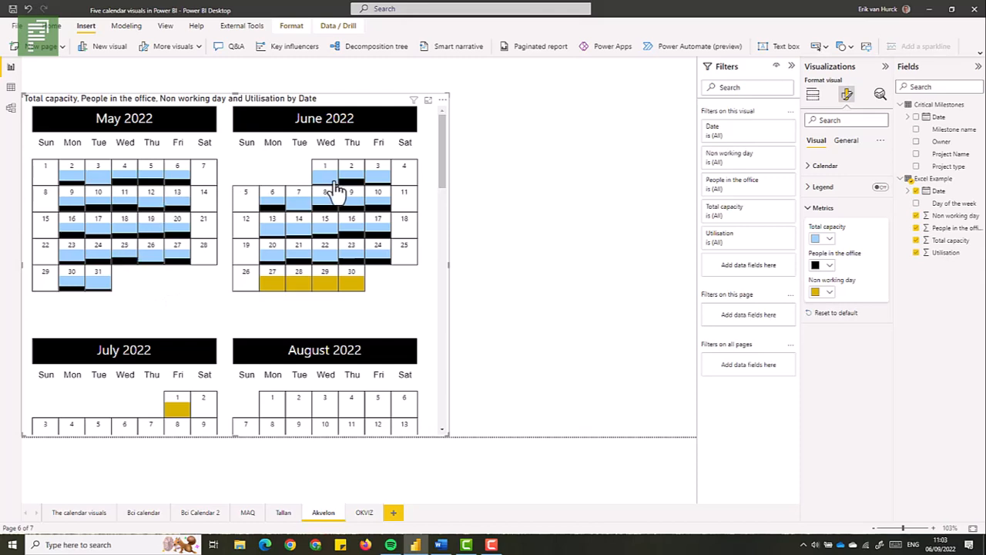
pyautogui.moveTo(350, 184)
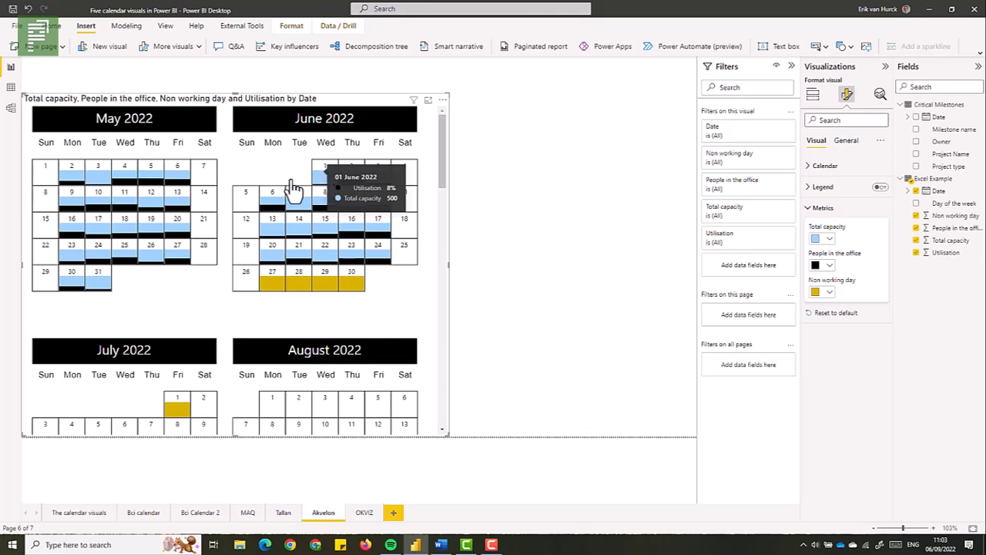
pyautogui.moveTo(133, 184)
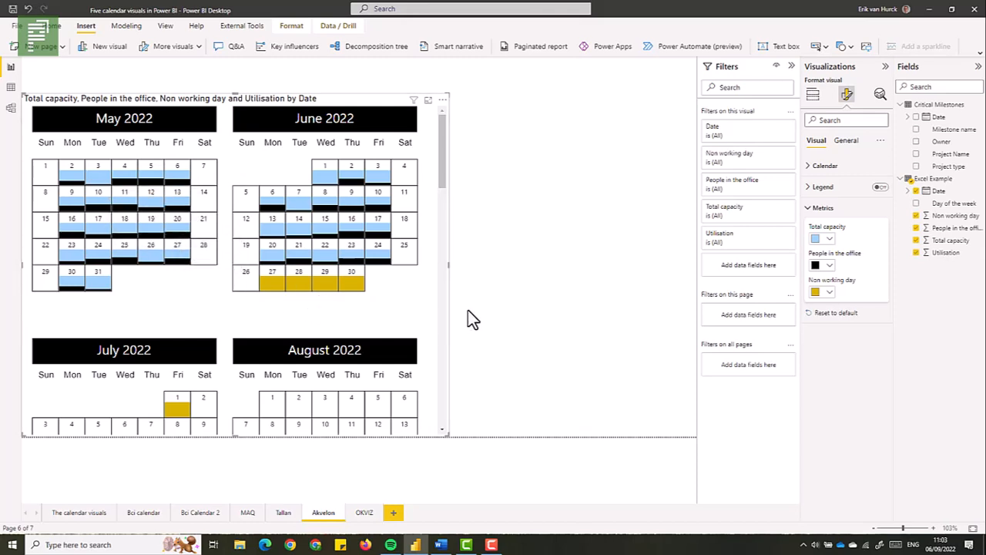
# - Switch the Akvelon calendar's type to Relative
pyautogui.click(826, 168)
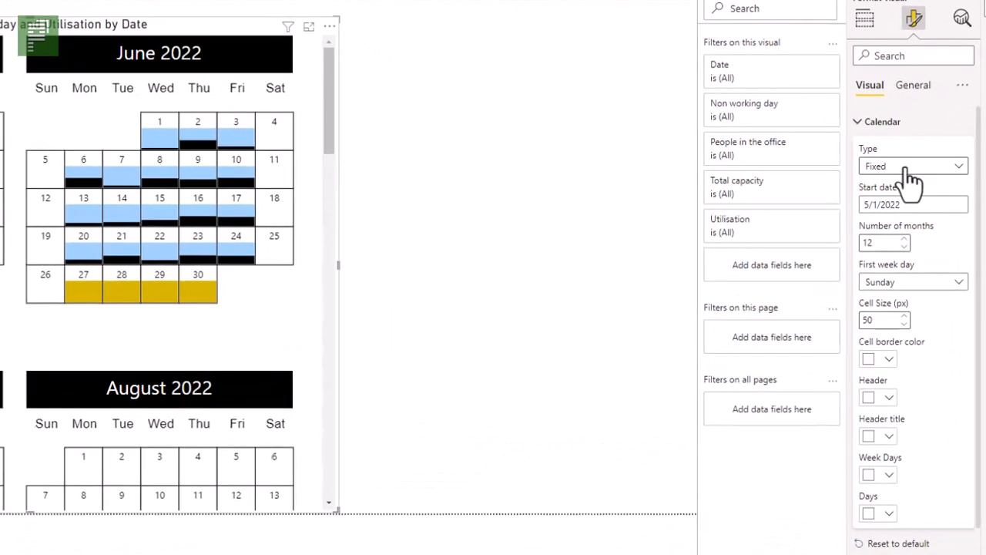
pyautogui.click(841, 198)
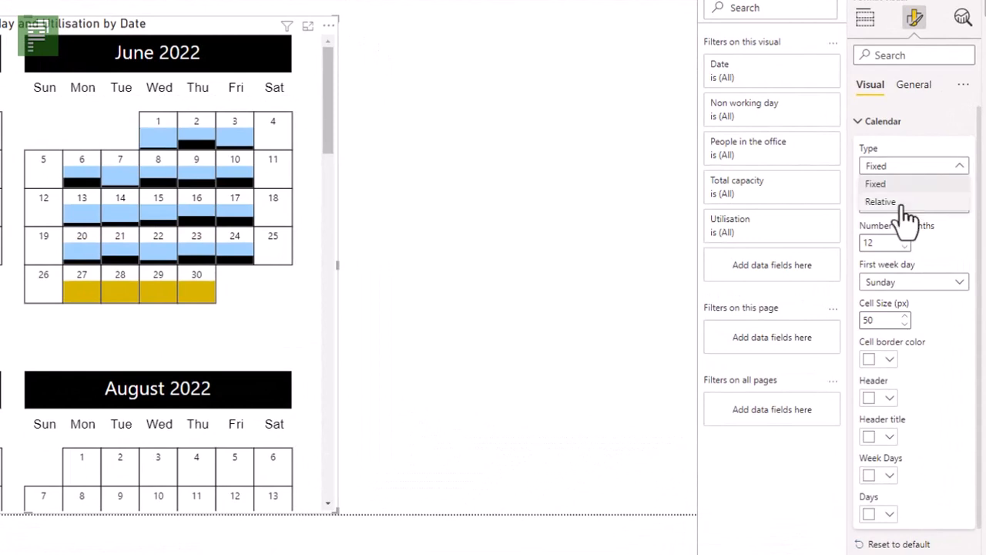
pyautogui.click(867, 242)
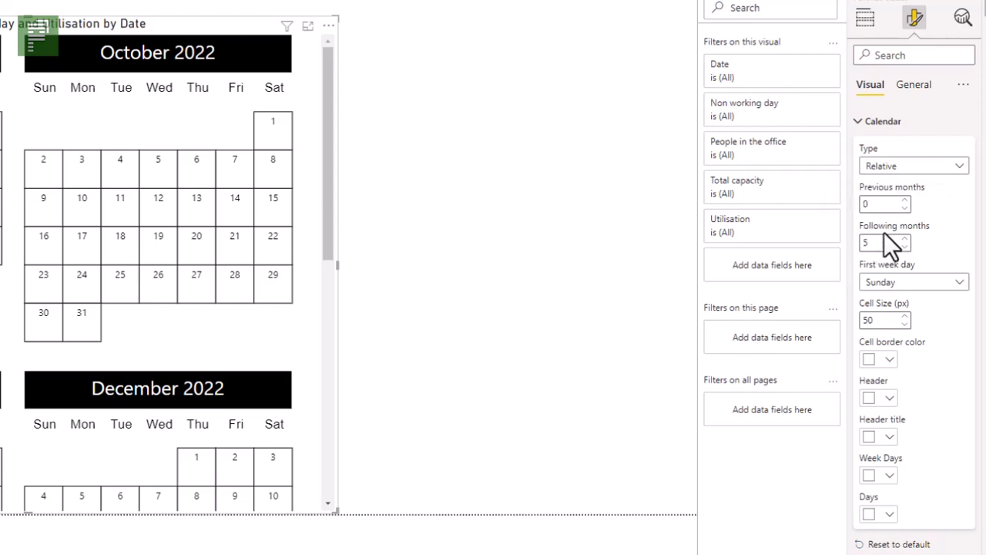
# - Set Monday as the calendar's first week day and return the calendar type to Fixed
pyautogui.click(958, 287)
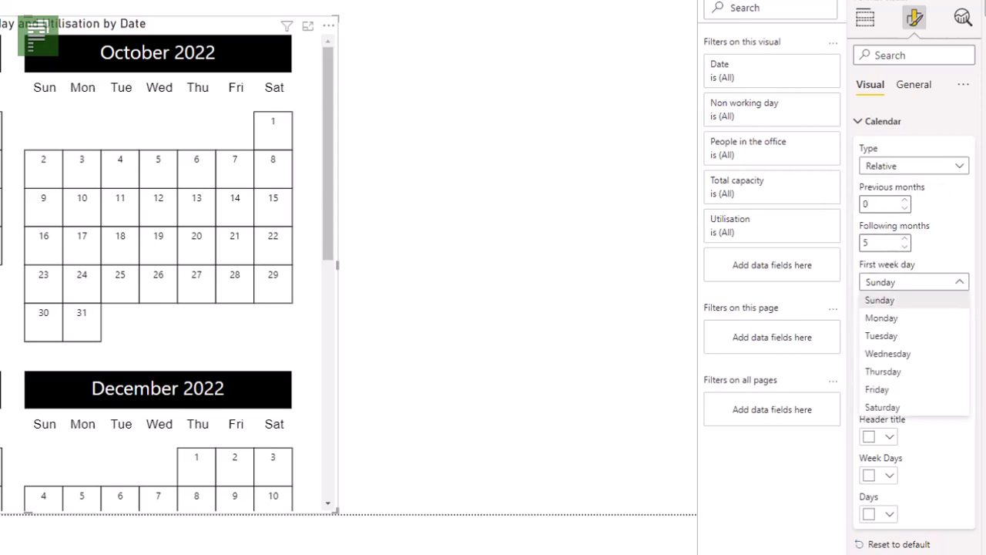
pyautogui.click(912, 300)
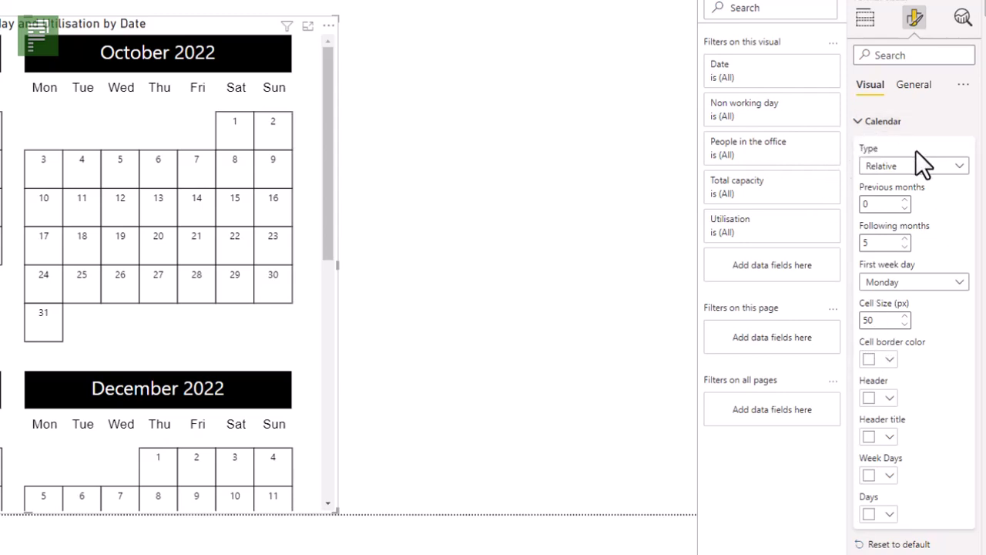
pyautogui.click(934, 174)
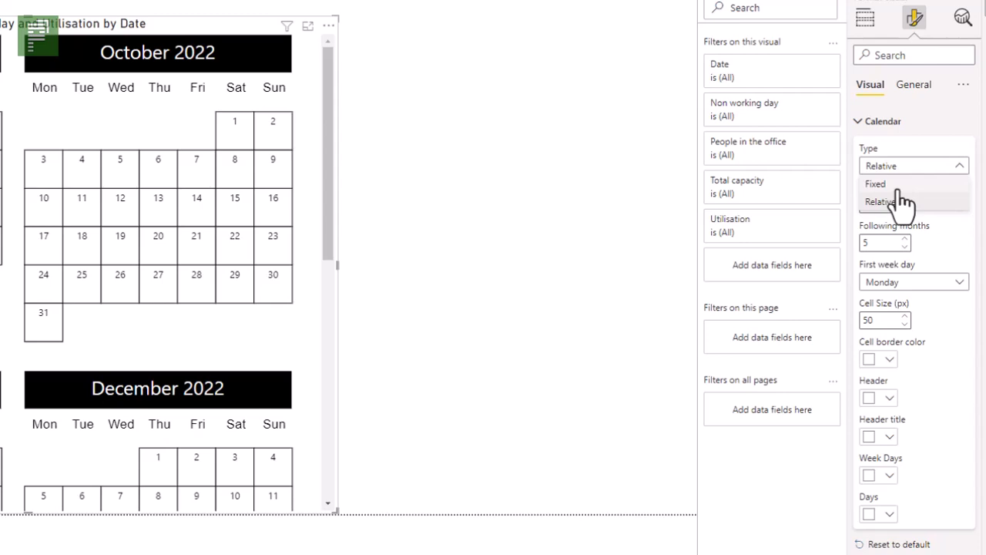
pyautogui.click(906, 205)
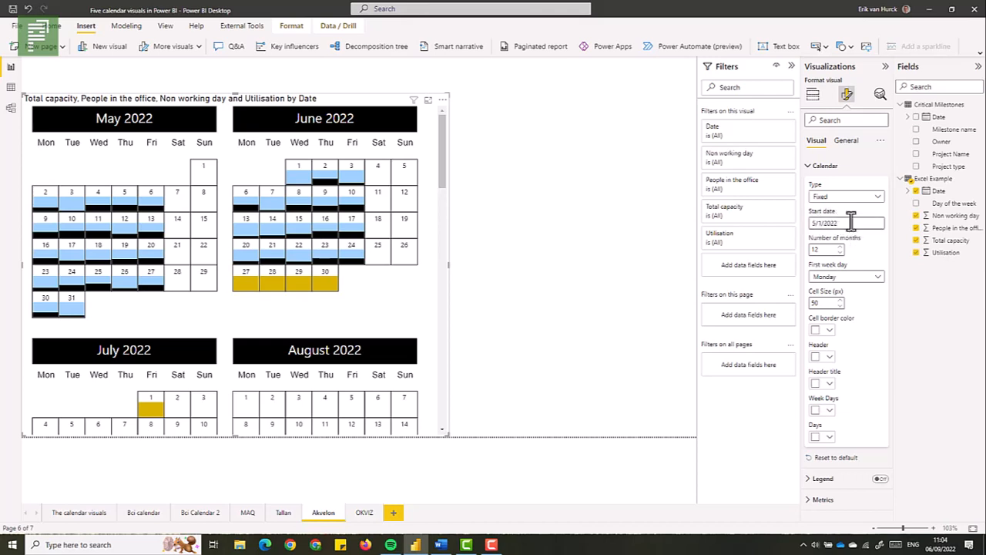
# - Set the calendar's number of months to 4
pyautogui.doubleClick(813, 248)
pyautogui.write('4')
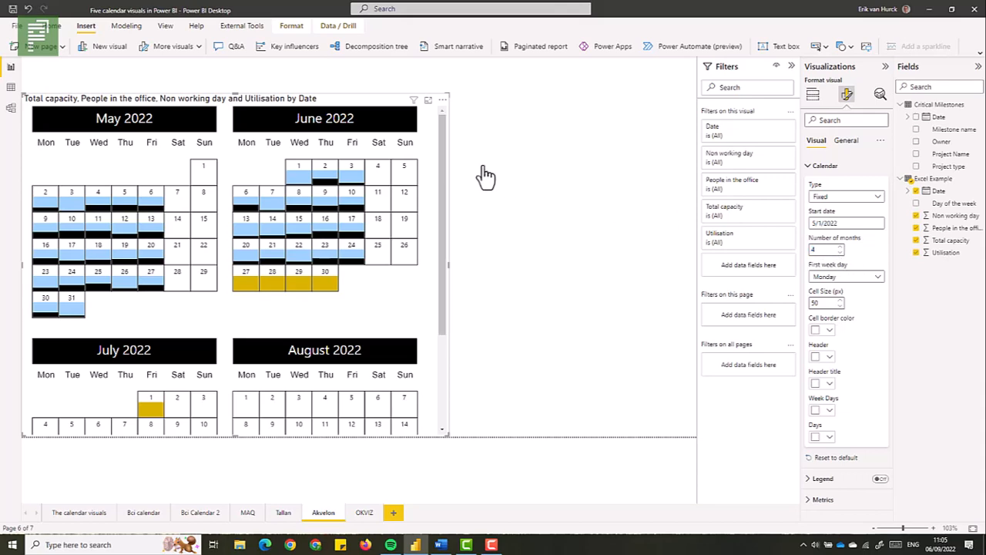
pyautogui.moveTo(444, 165); pyautogui.dragTo(439, 143)
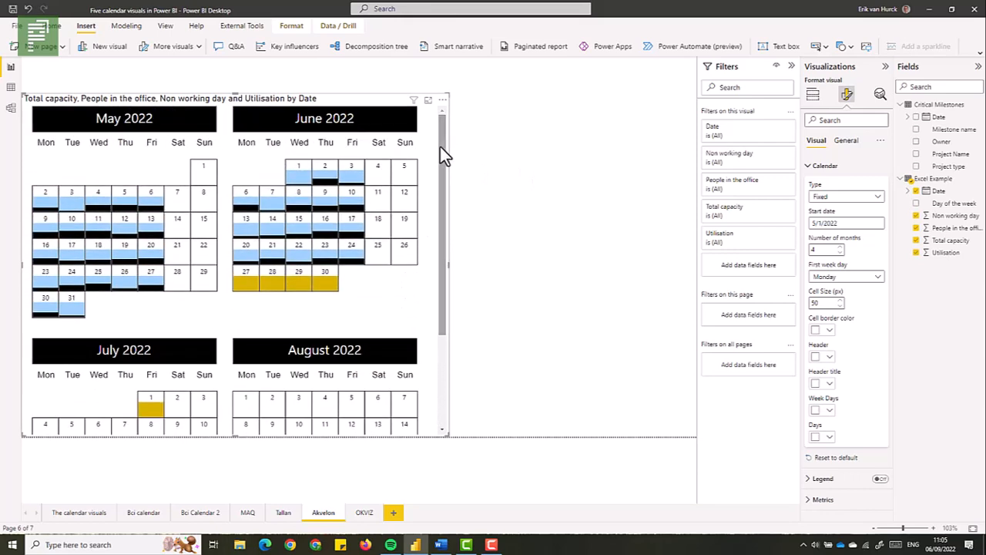
pyautogui.click(824, 165)
# - Turn on the calendar's legend, name it "At the office" and show its title
pyautogui.click(821, 187)
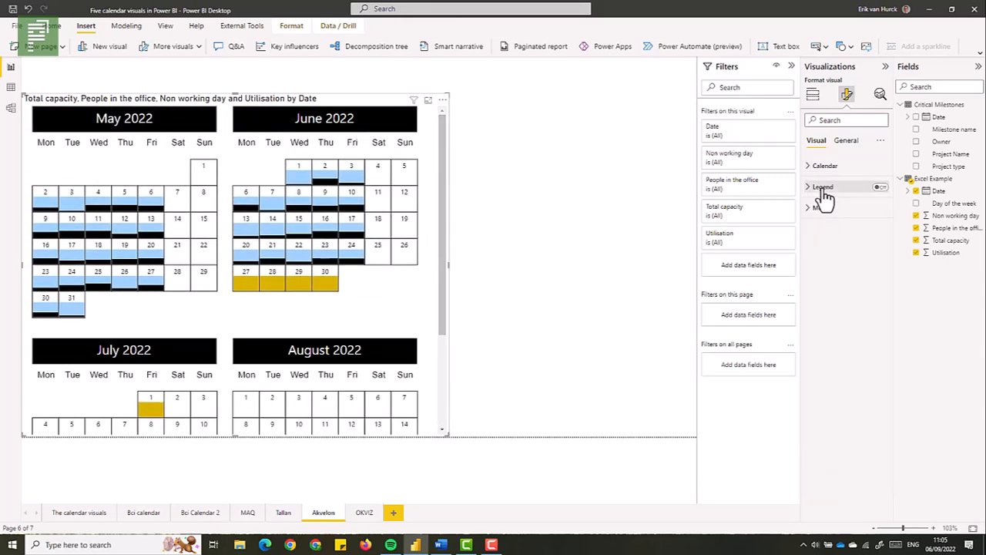
pyautogui.click(880, 188)
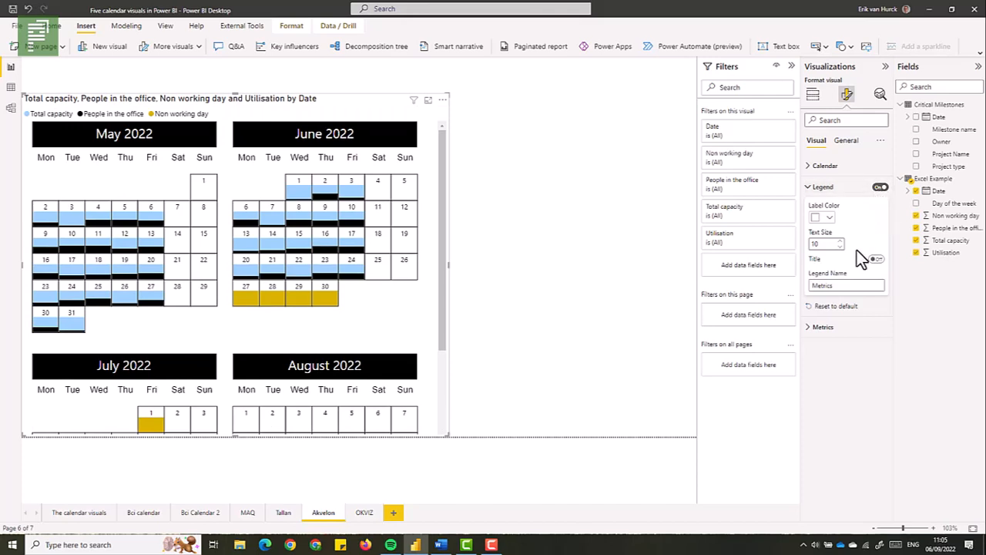
pyautogui.moveTo(845, 286); pyautogui.dragTo(809, 286)
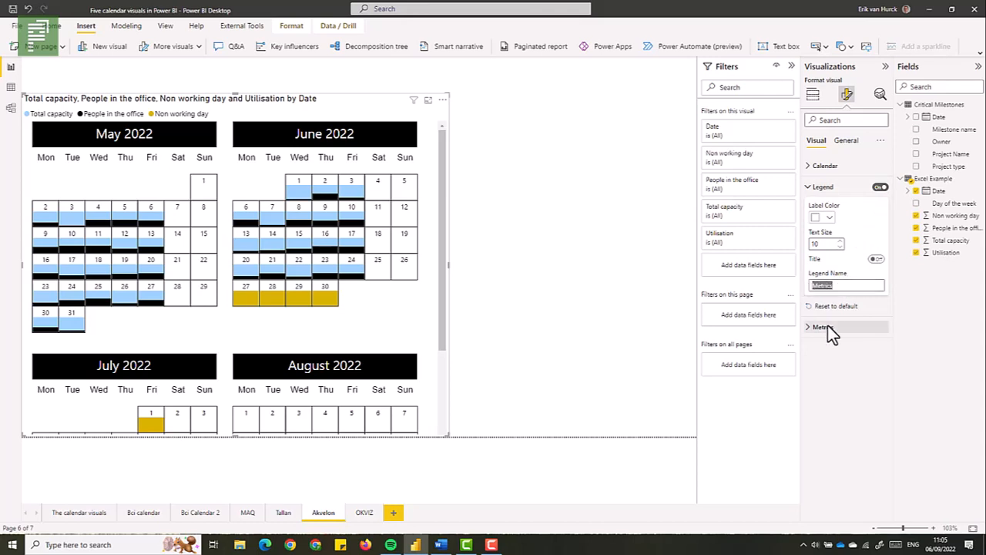
pyautogui.write('Al the office')
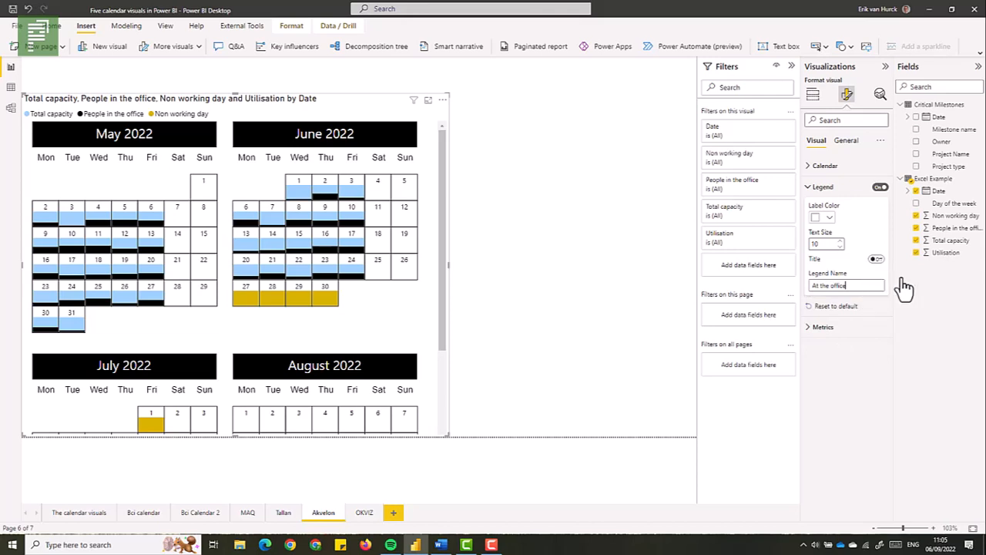
pyautogui.click(877, 260)
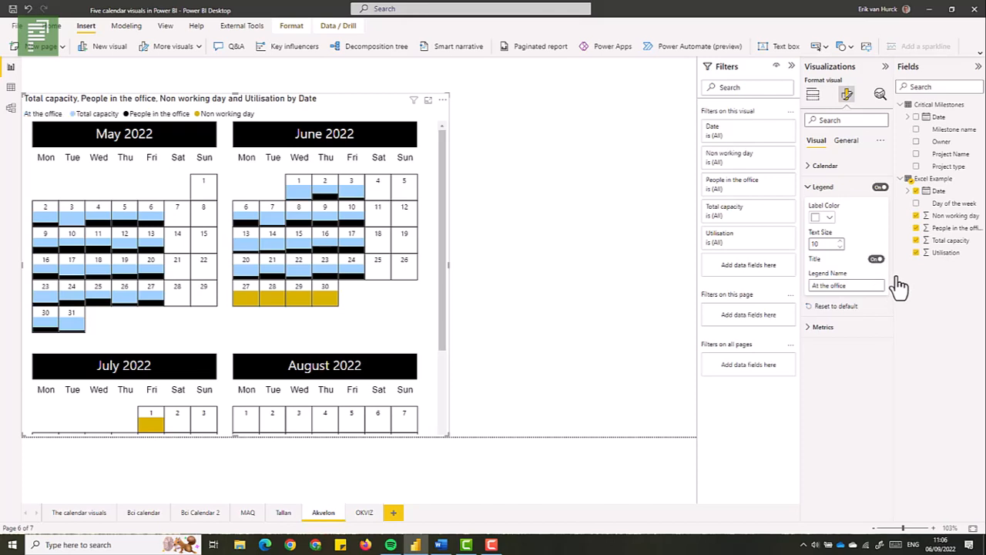
pyautogui.click(818, 187)
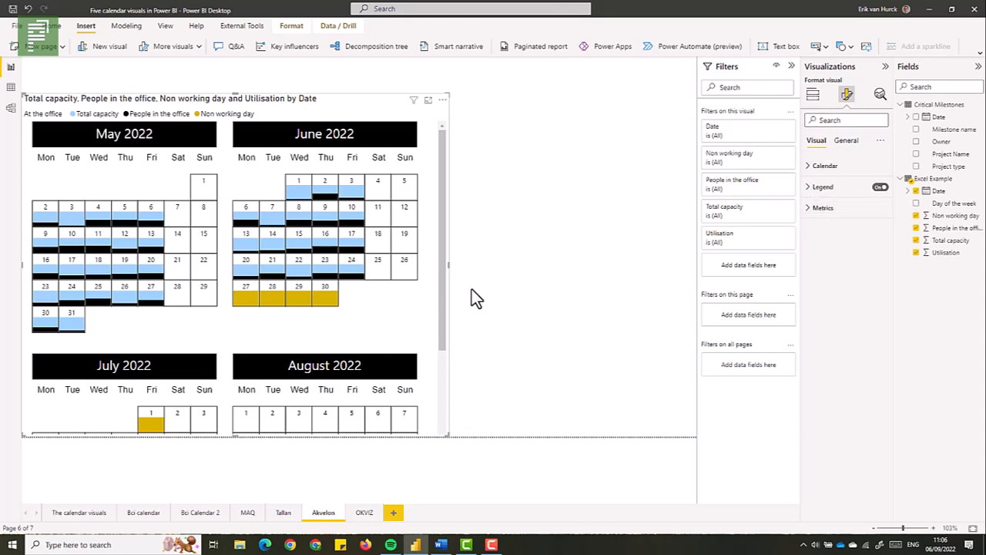
# - On the OKVIZ report page, open the advanced editor of the calendar showing People in the office
pyautogui.click(363, 512)
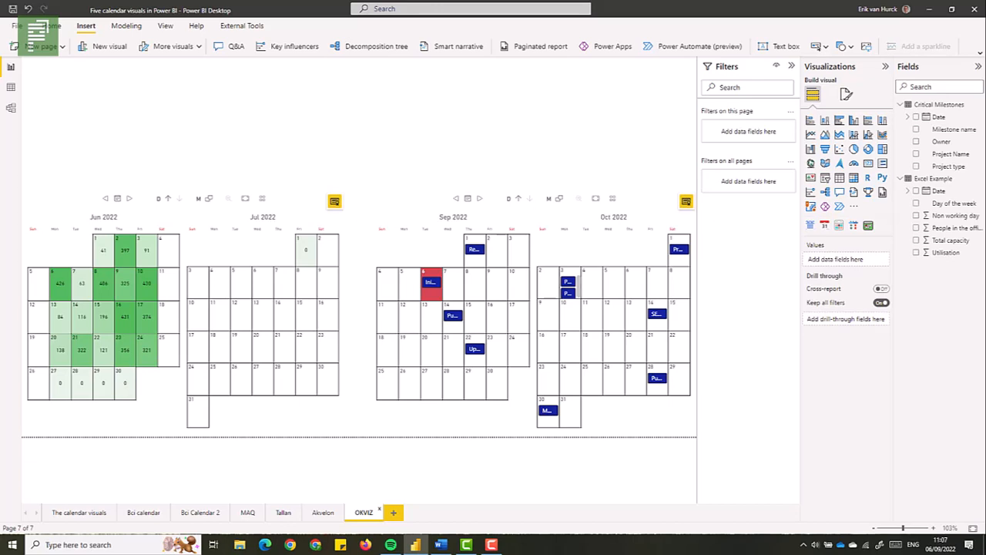
pyautogui.click(274, 192)
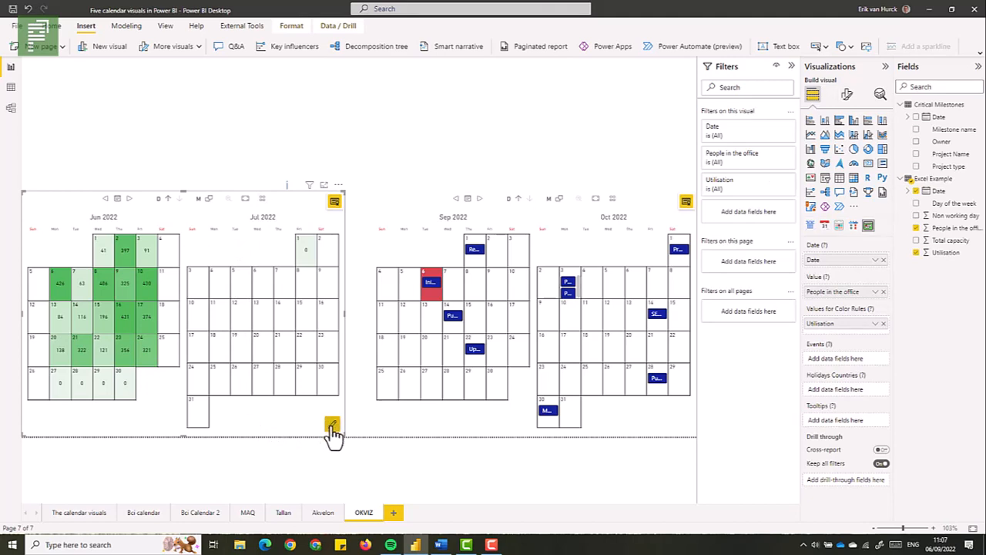
pyautogui.click(332, 427)
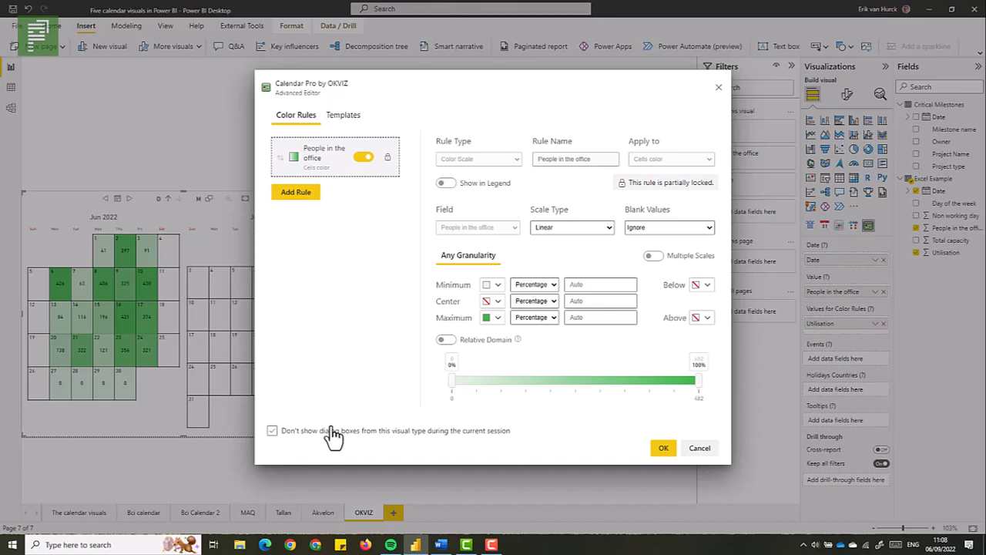
# - Cancel the advanced editor and turn on holidays for the milestone calendar, with United States of America as the country
pyautogui.click(333, 433)
pyautogui.click(690, 450)
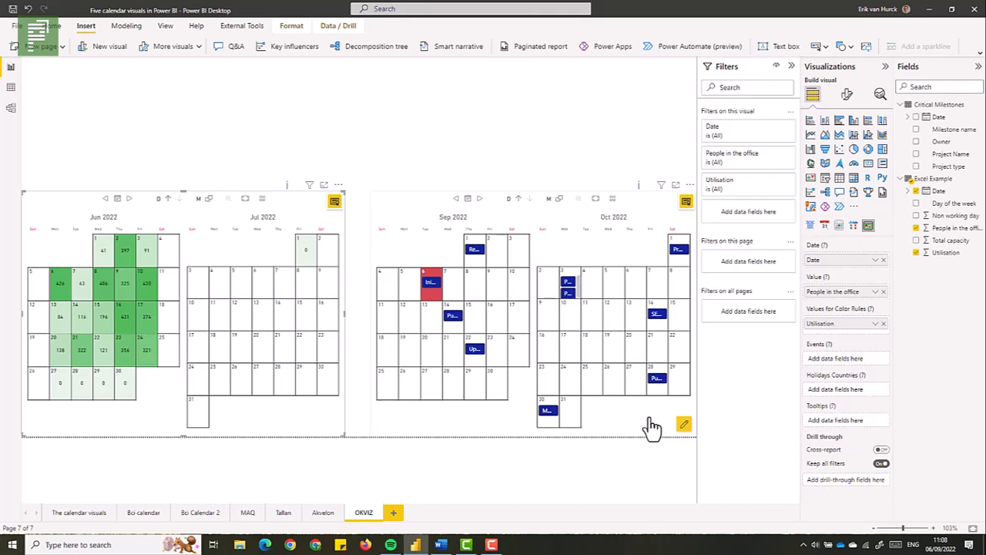
pyautogui.click(848, 95)
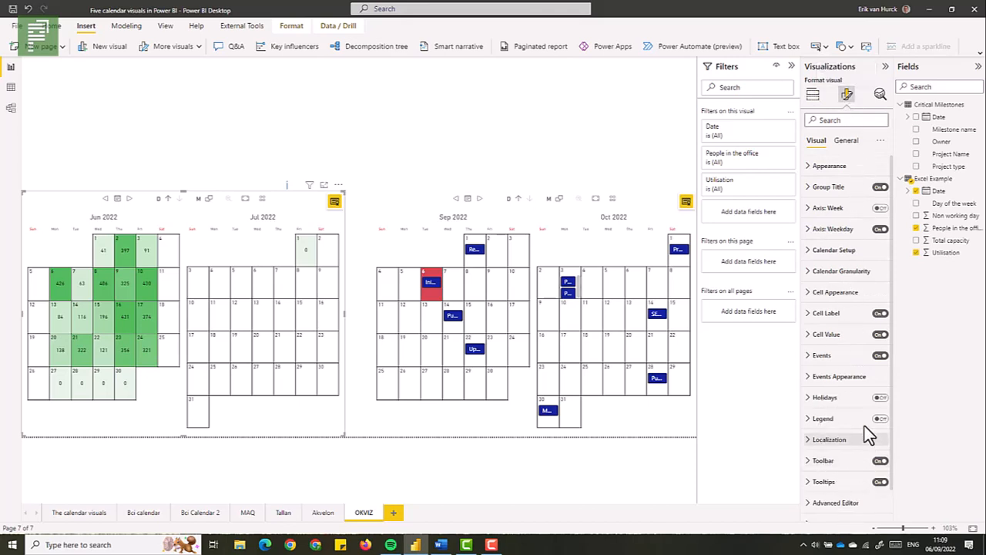
pyautogui.click(828, 398)
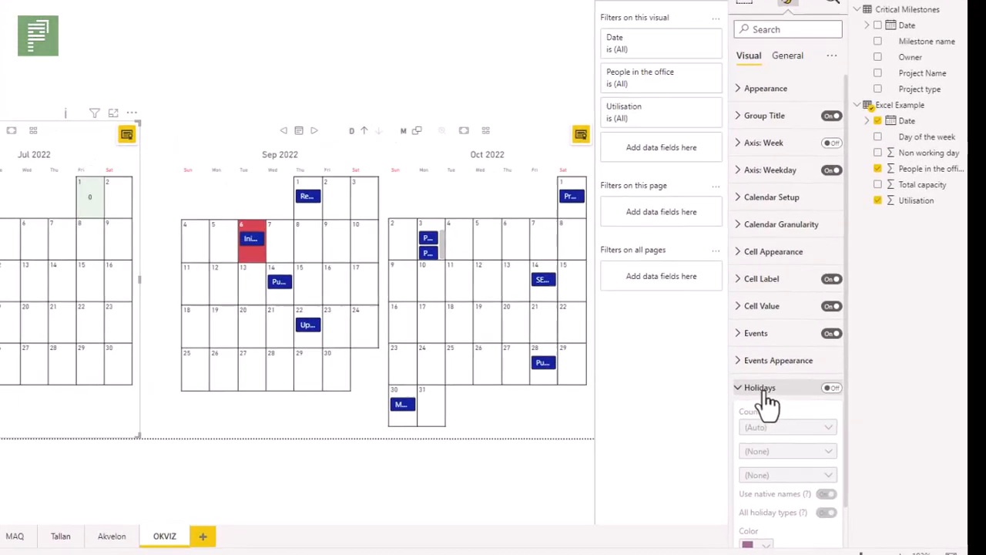
pyautogui.click(879, 396)
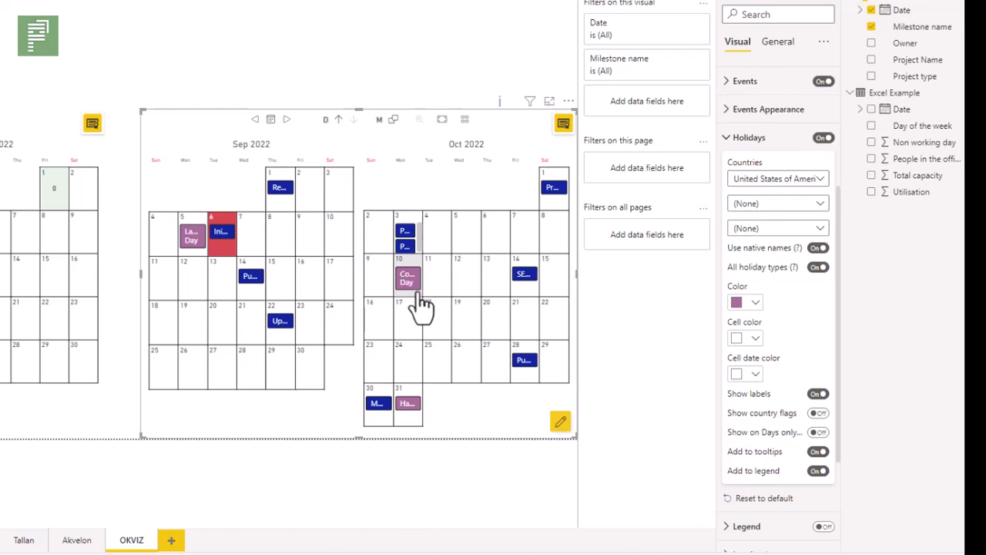
# - Turn on country flags for the holidays on the milestone calendar
pyautogui.moveTo(417, 419)
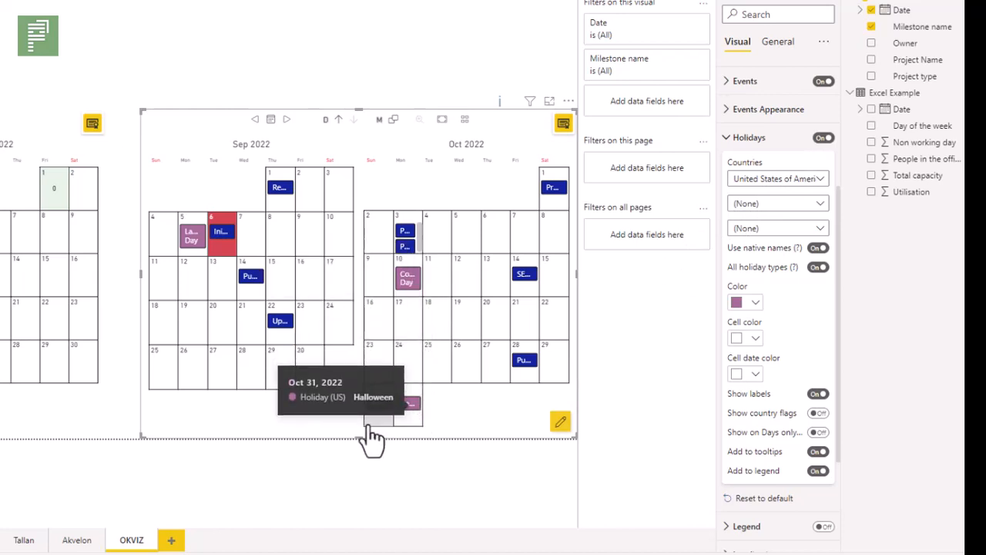
pyautogui.moveTo(202, 245)
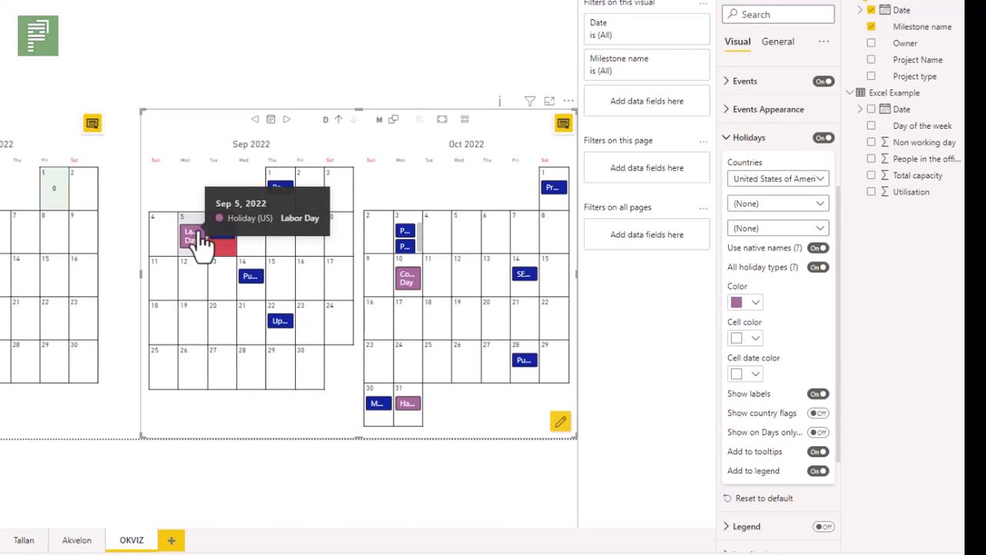
pyautogui.moveTo(406, 291)
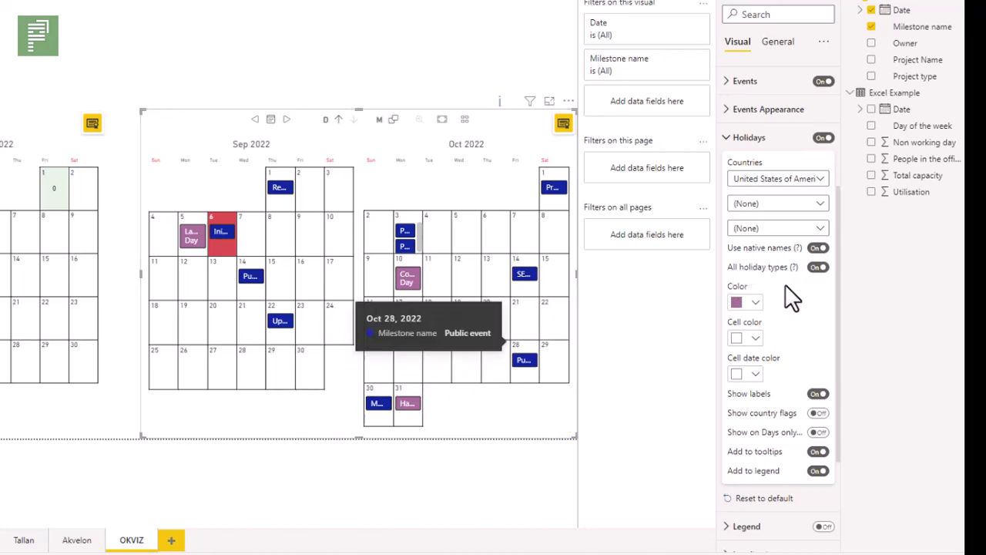
pyautogui.click(820, 420)
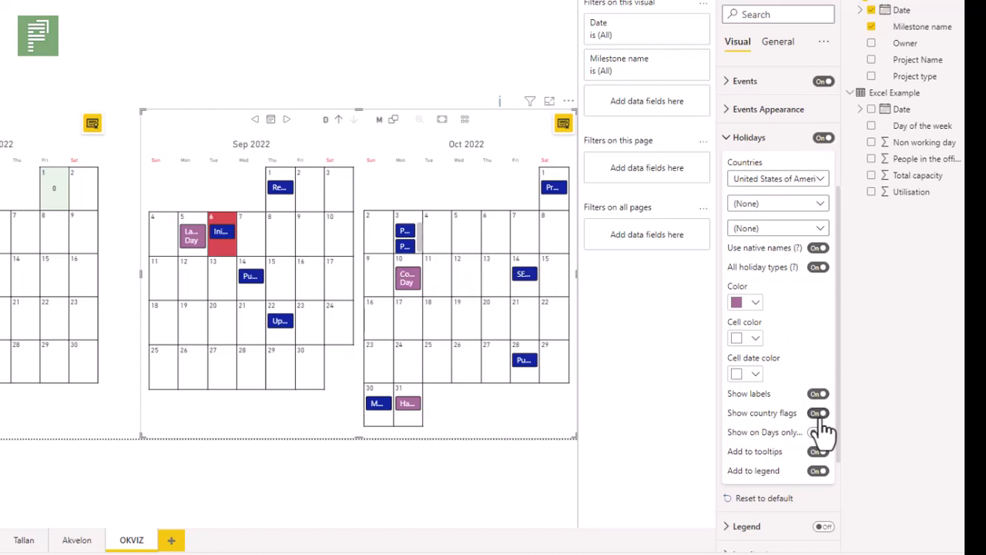
# - Add Nederland as the second holiday country of the milestone calendar
pyautogui.click(812, 206)
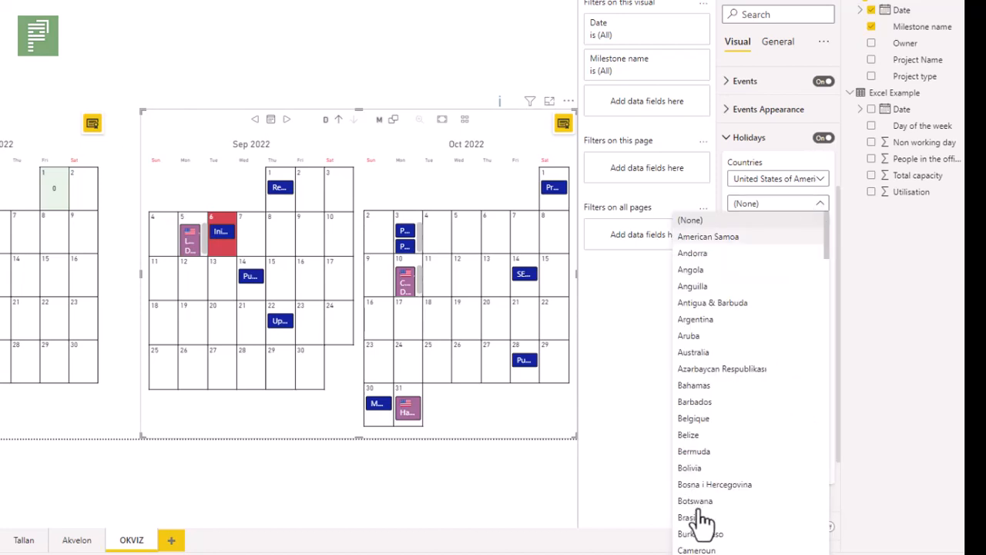
pyautogui.scroll(-1, 705, 527)
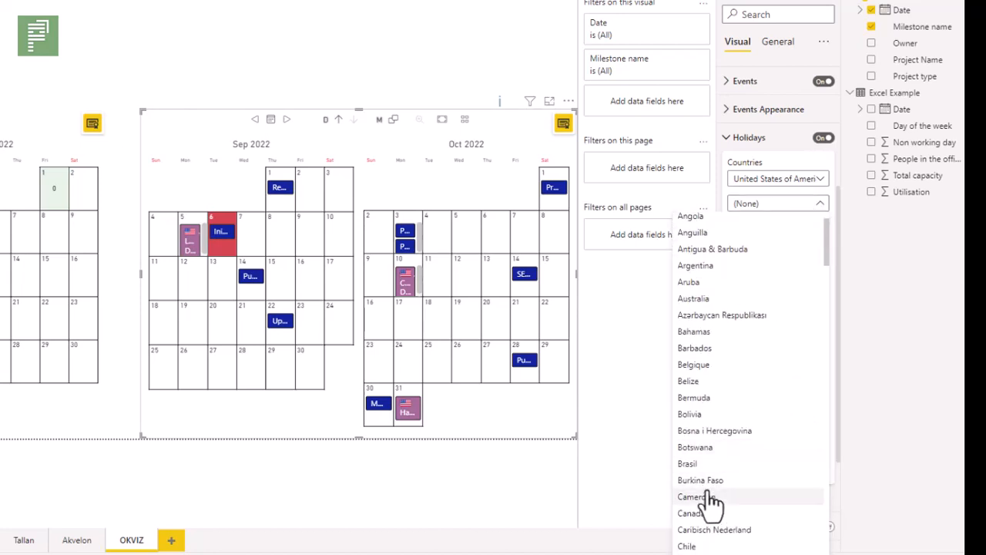
pyautogui.scroll(-2, 711, 506)
pyautogui.scroll(-1, 711, 497)
pyautogui.scroll(-1, 710, 487)
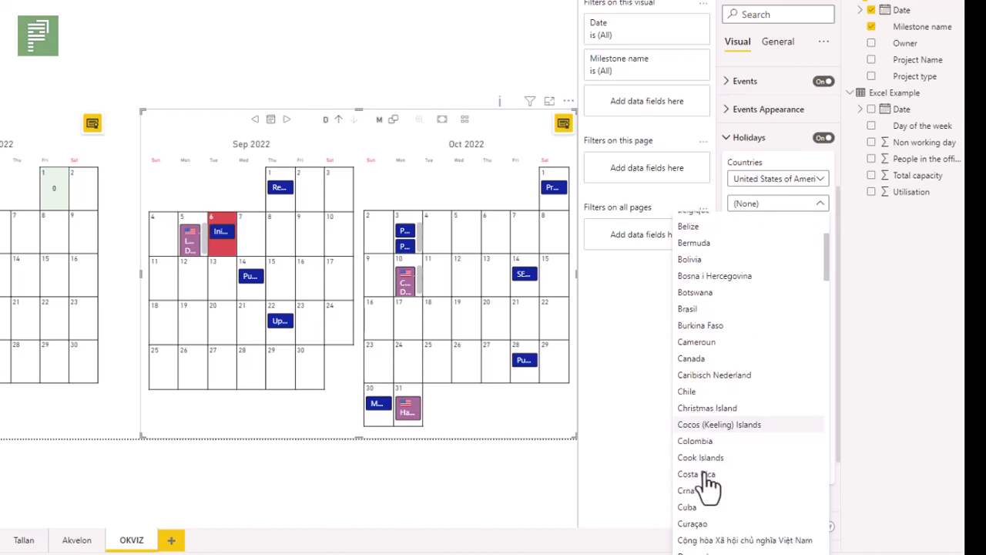
pyautogui.scroll(-1, 711, 487)
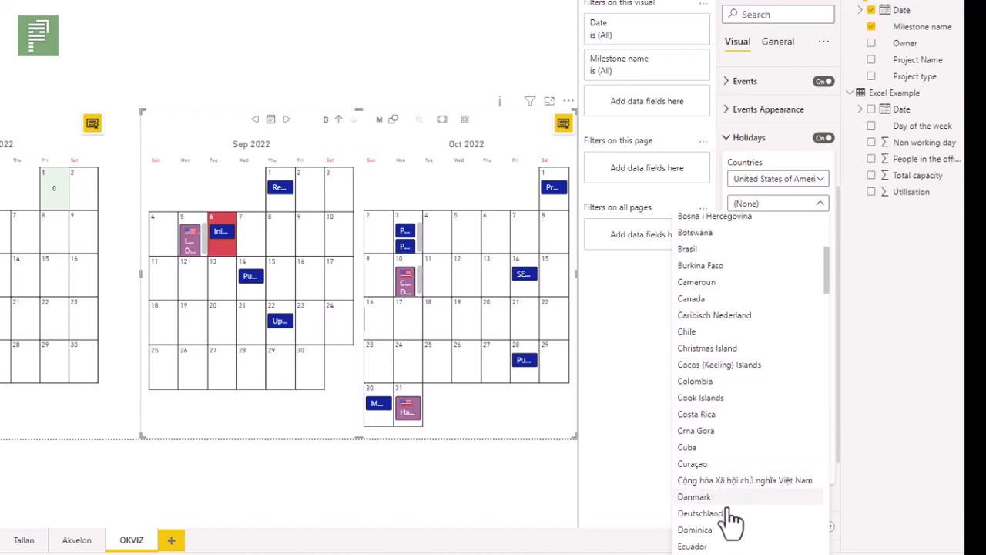
pyautogui.scroll(-10, 730, 522)
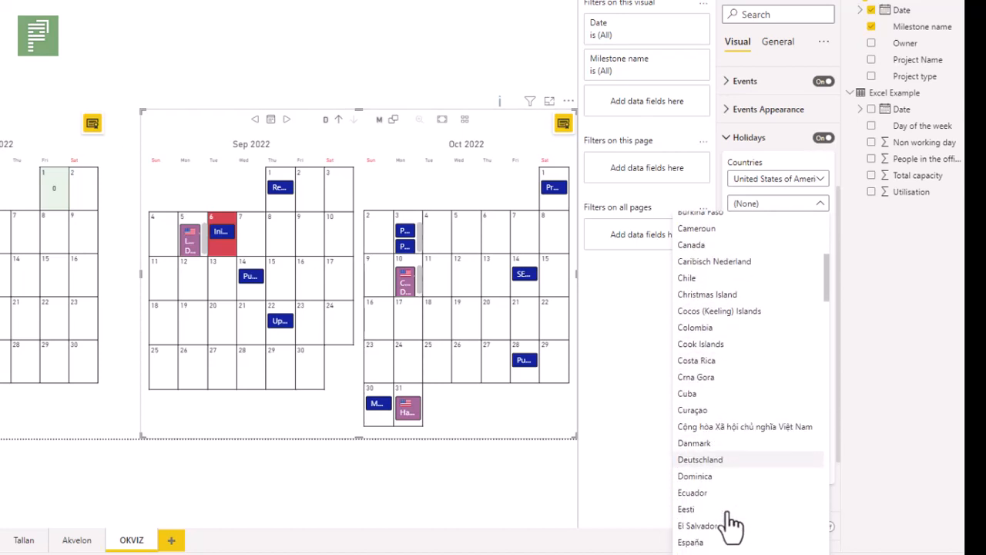
pyautogui.scroll(-10, 731, 514)
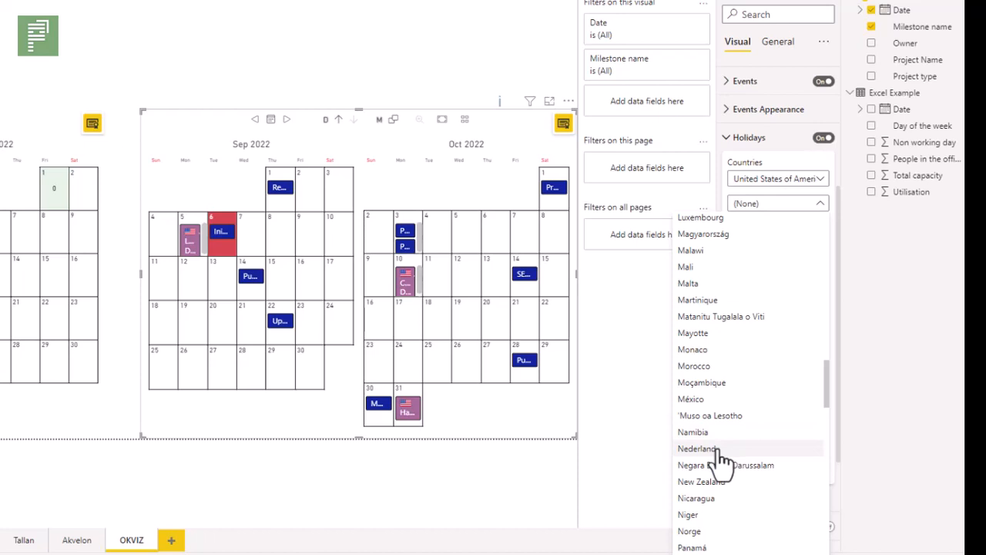
pyautogui.click(757, 449)
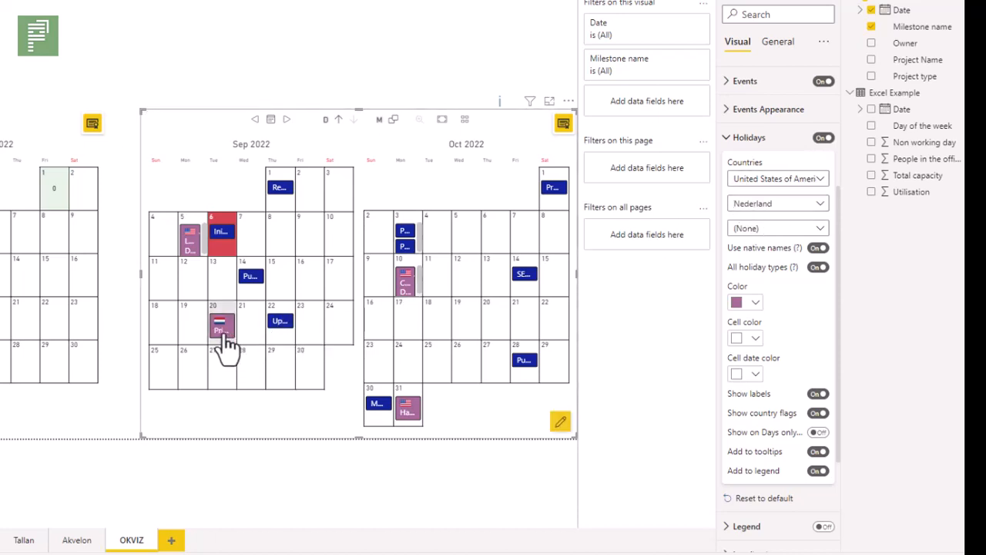
pyautogui.moveTo(227, 344)
# - Turn off the milestone calendar's holidays and collapse their settings
pyautogui.click(821, 139)
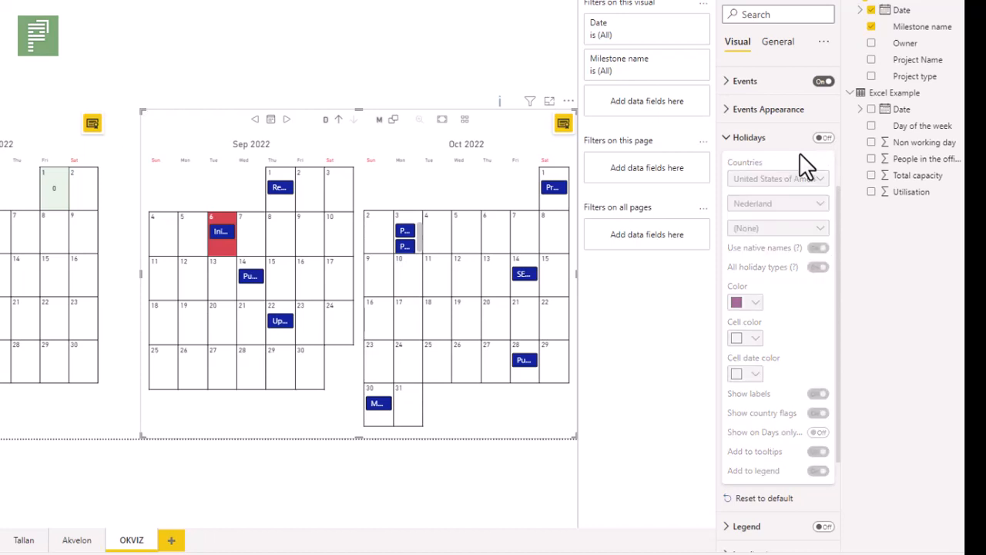
pyautogui.click(756, 140)
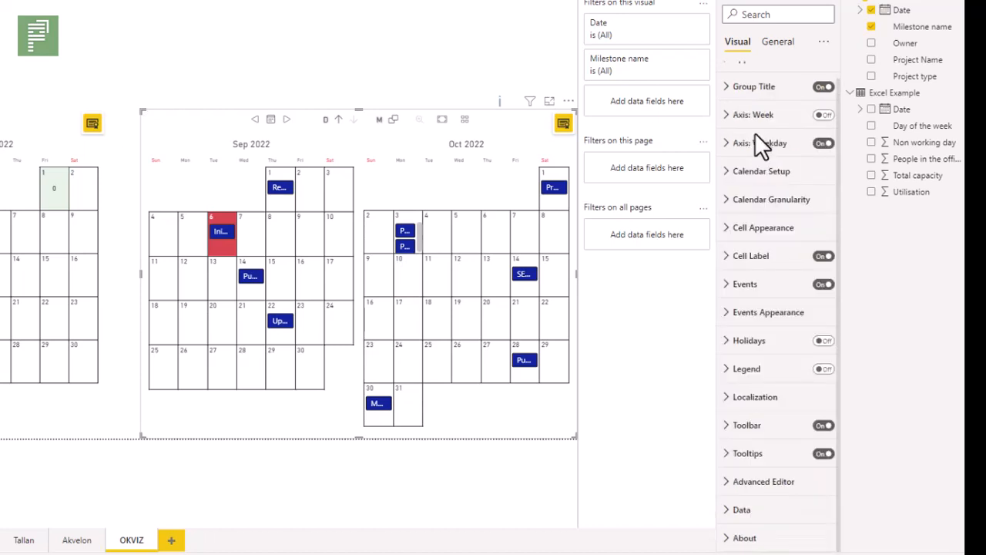
# - In the calendar setup, keep the Gregorian system and set Monday as the first day of the week
pyautogui.scroll(1, 755, 243)
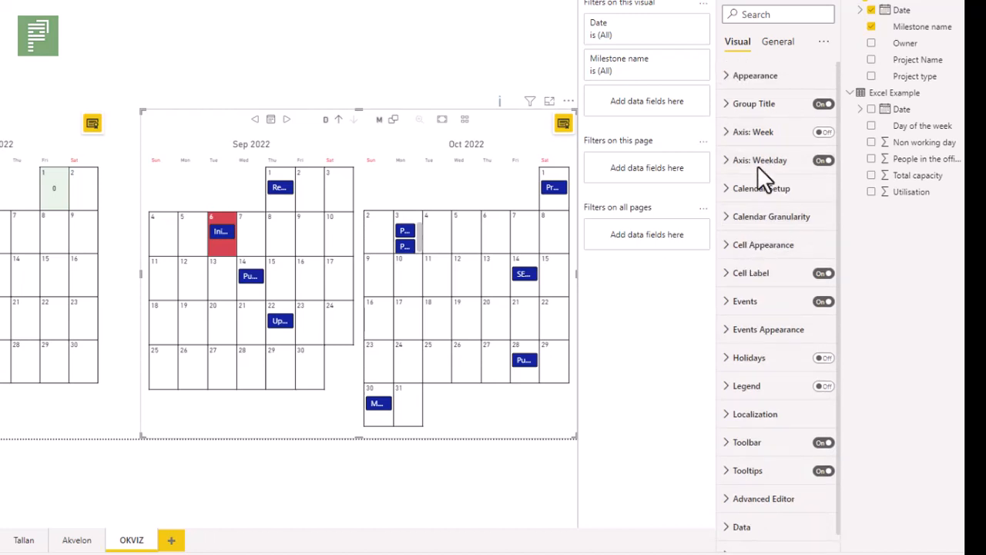
pyautogui.click(793, 191)
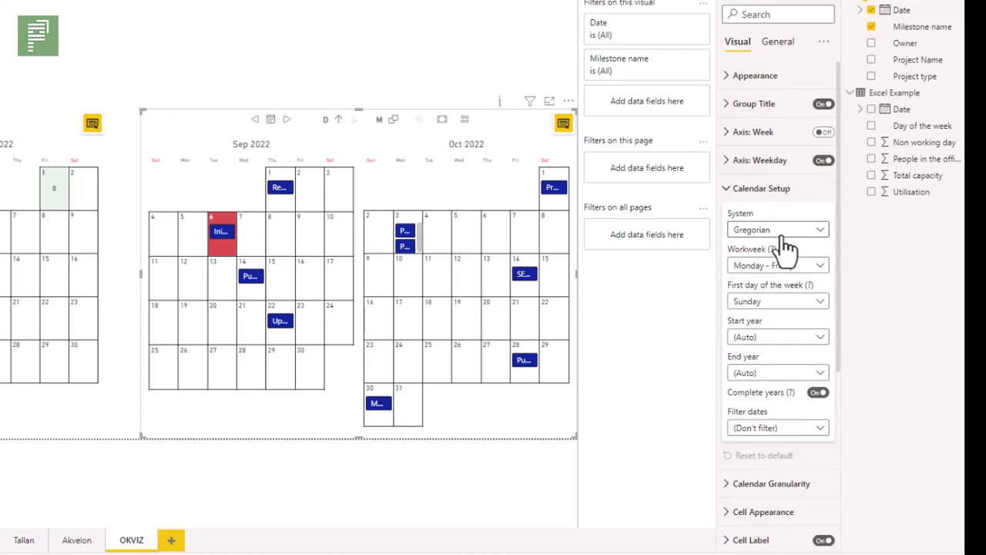
pyautogui.click(805, 233)
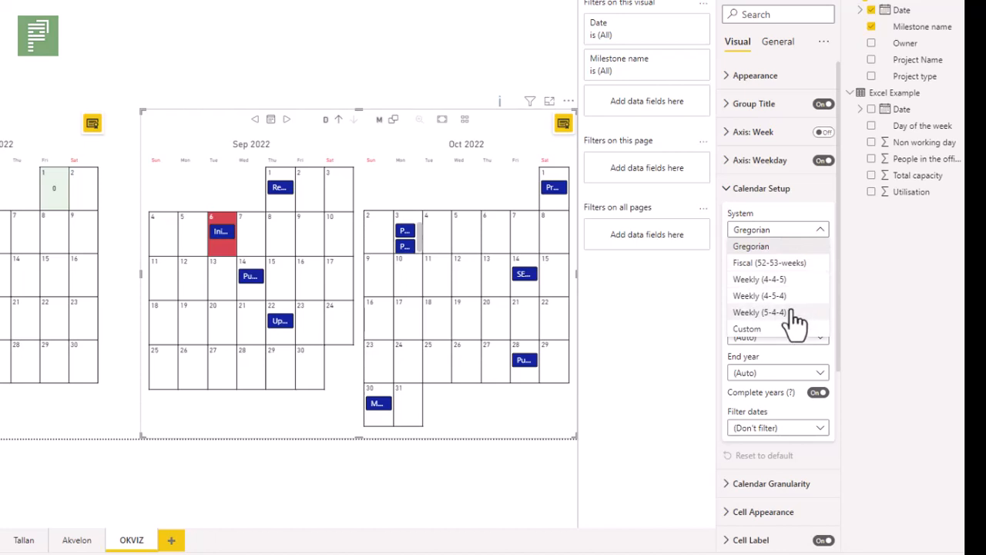
pyautogui.click(785, 246)
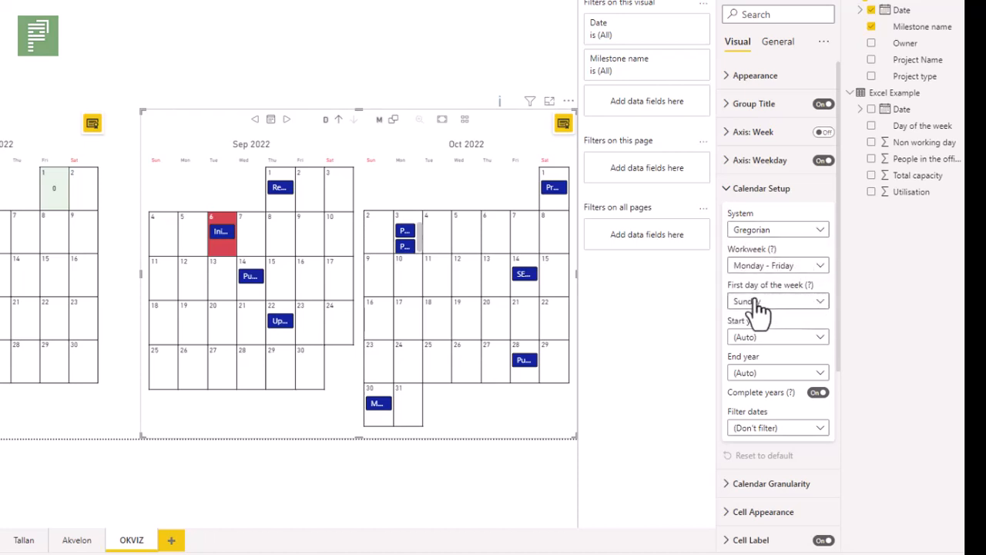
pyautogui.click(818, 302)
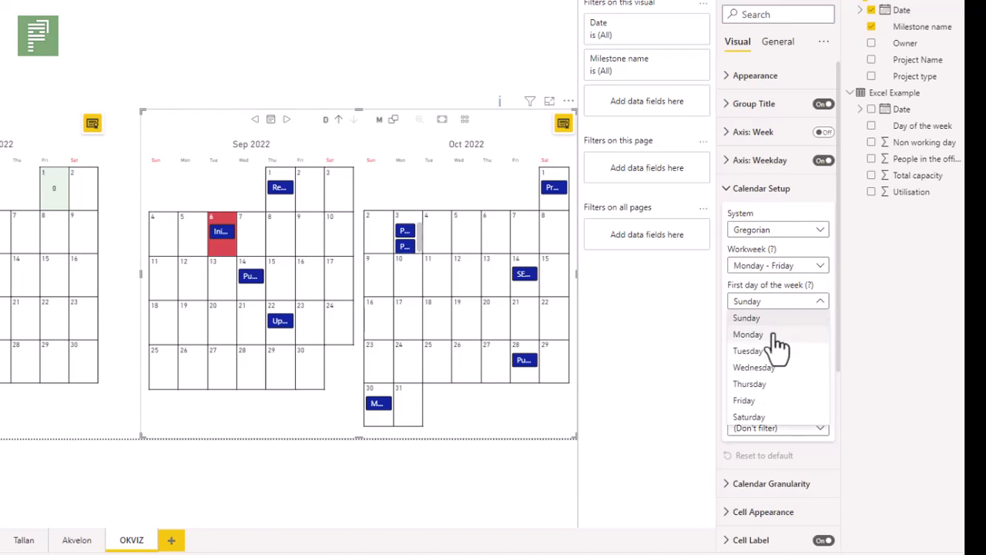
pyautogui.click(772, 335)
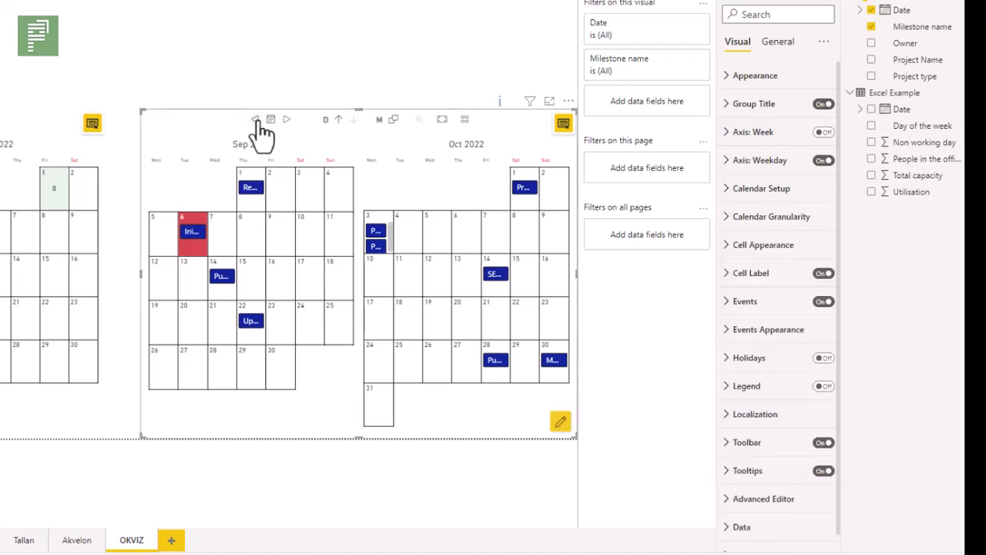
# - Page the milestone calendar back to July and August 2022 and forward to November and December 2022
pyautogui.click(256, 121)
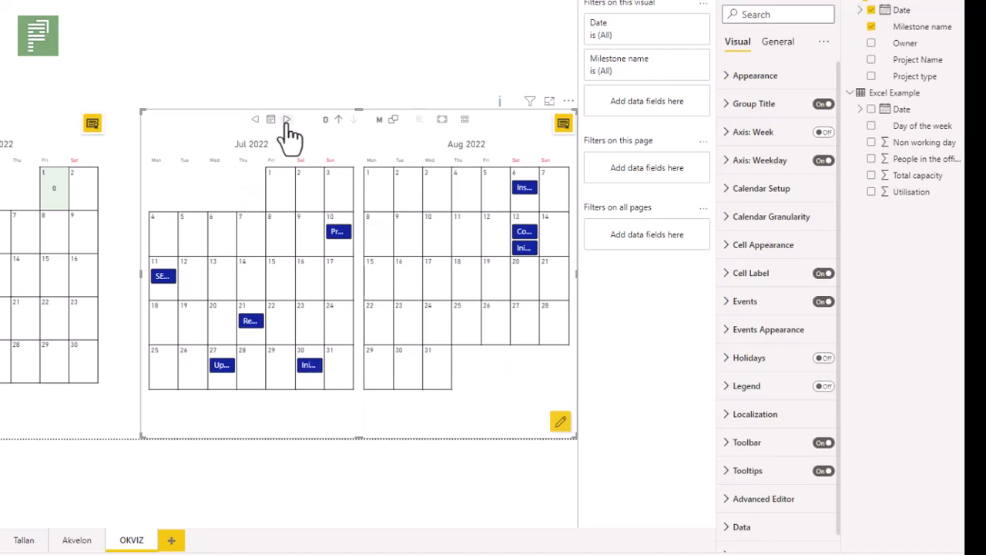
pyautogui.click(286, 120)
pyautogui.click(286, 120)
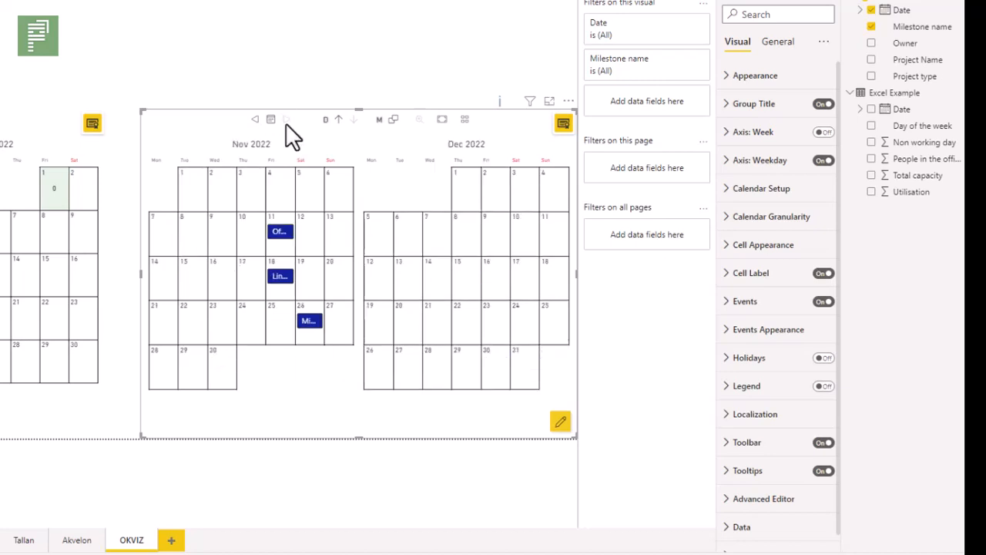
# - View the milestones one level up, by month within the quarter, and return to the day level
pyautogui.click(338, 120)
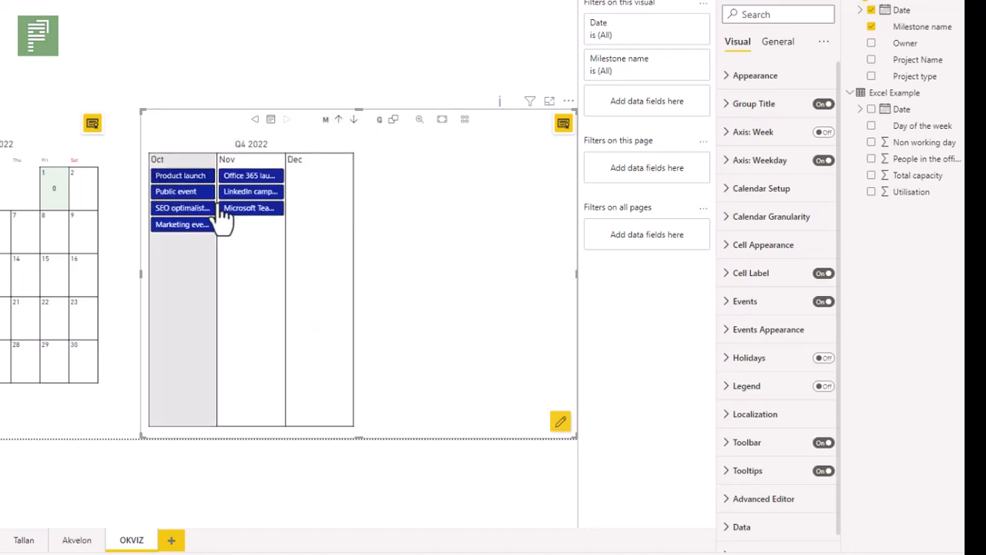
pyautogui.rightClick(337, 122)
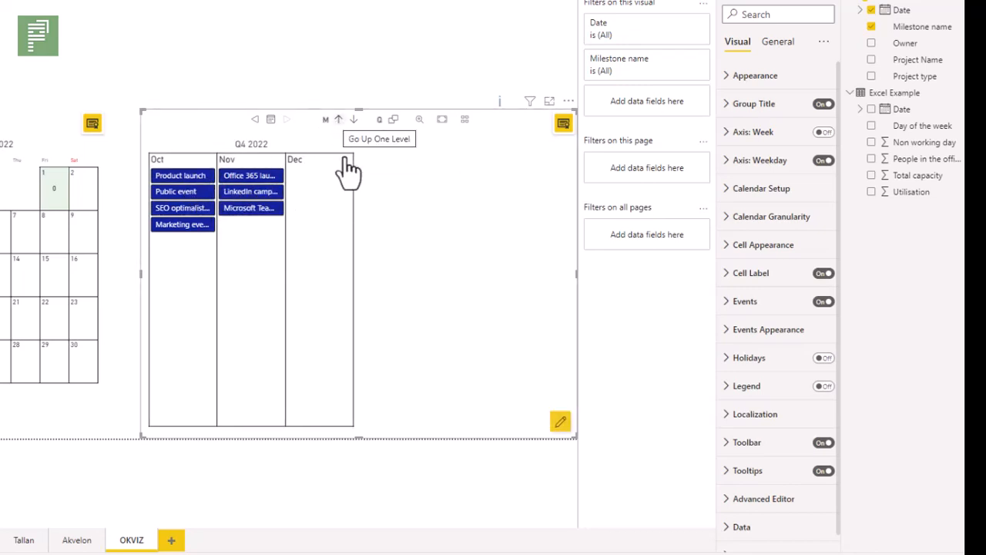
pyautogui.click(353, 121)
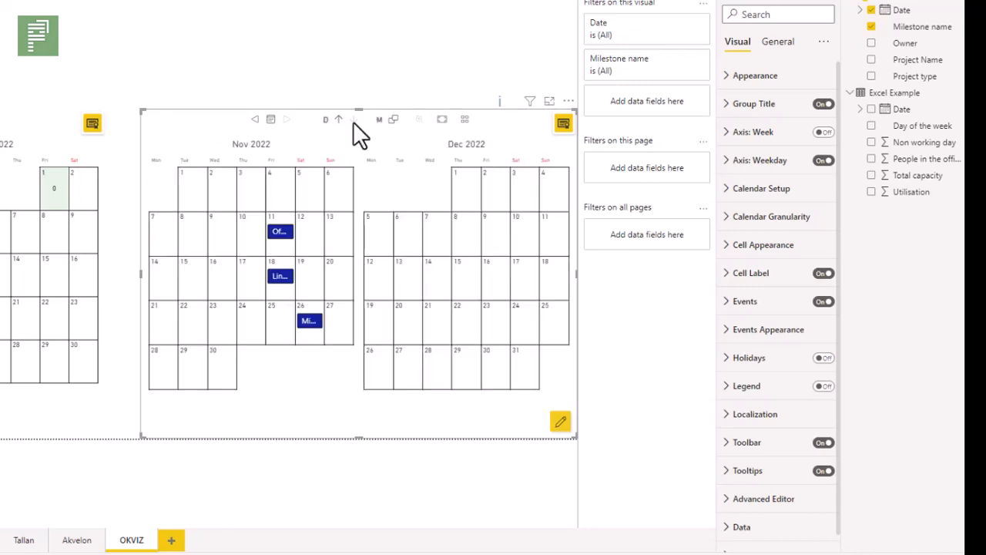
# - Try grouping the calendar's days by year and return to the monthly grouping
pyautogui.click(393, 121)
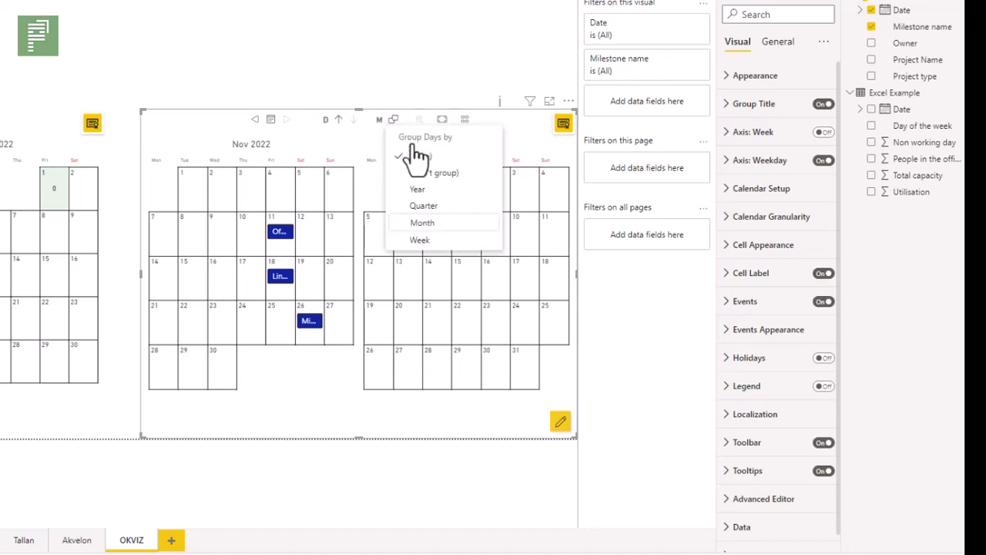
pyautogui.click(418, 190)
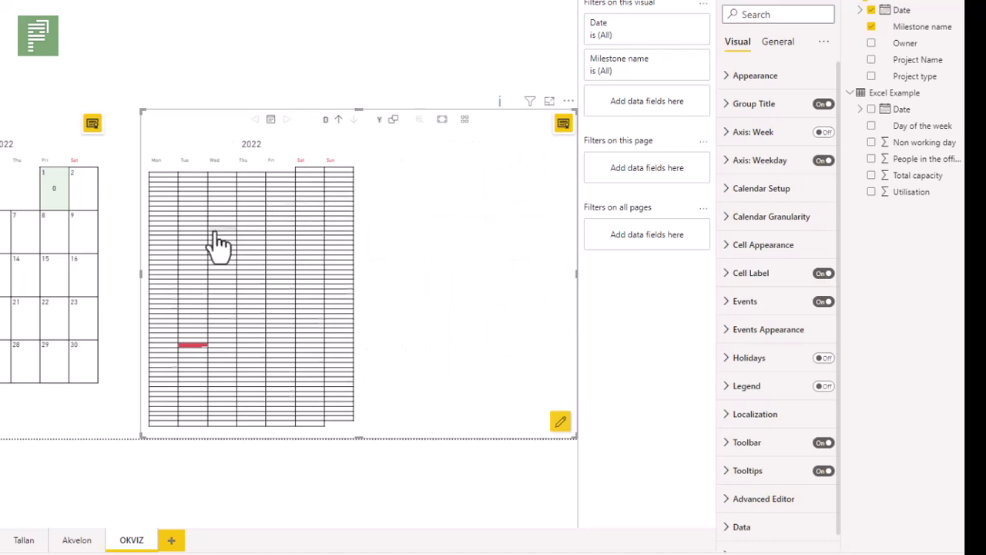
pyautogui.click(393, 119)
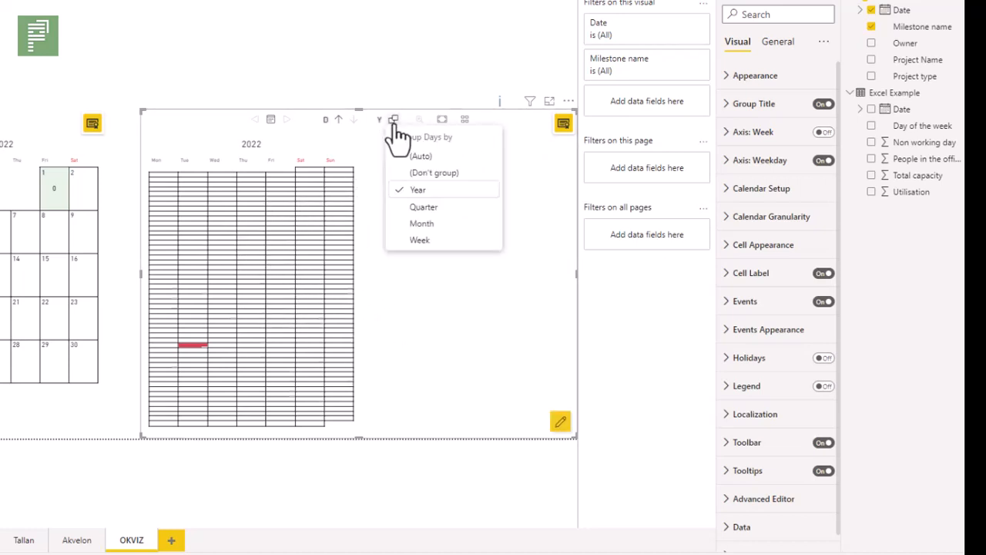
pyautogui.click(432, 173)
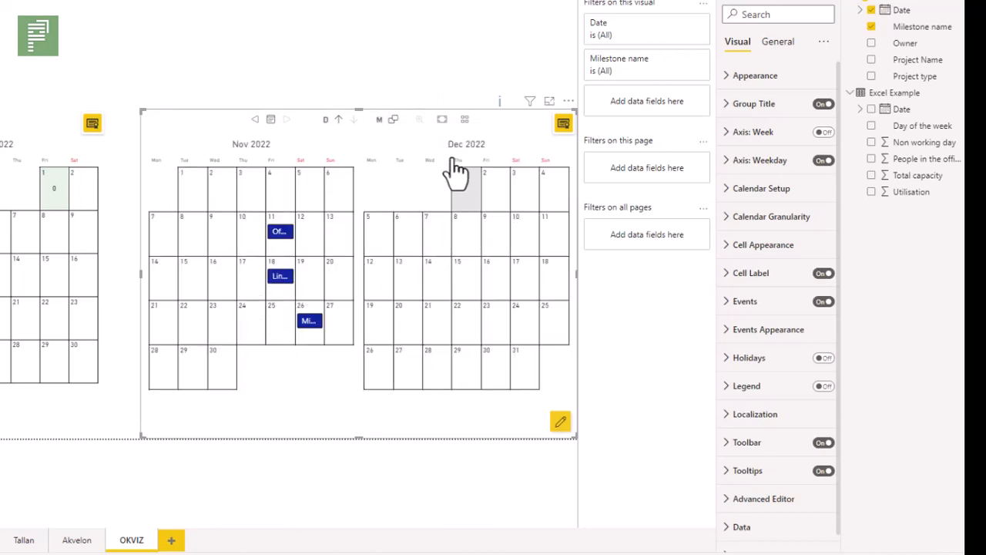
# - Page the milestone calendar back to July and August 2022, and change its layout to three columns by two rows of months
pyautogui.click(255, 121)
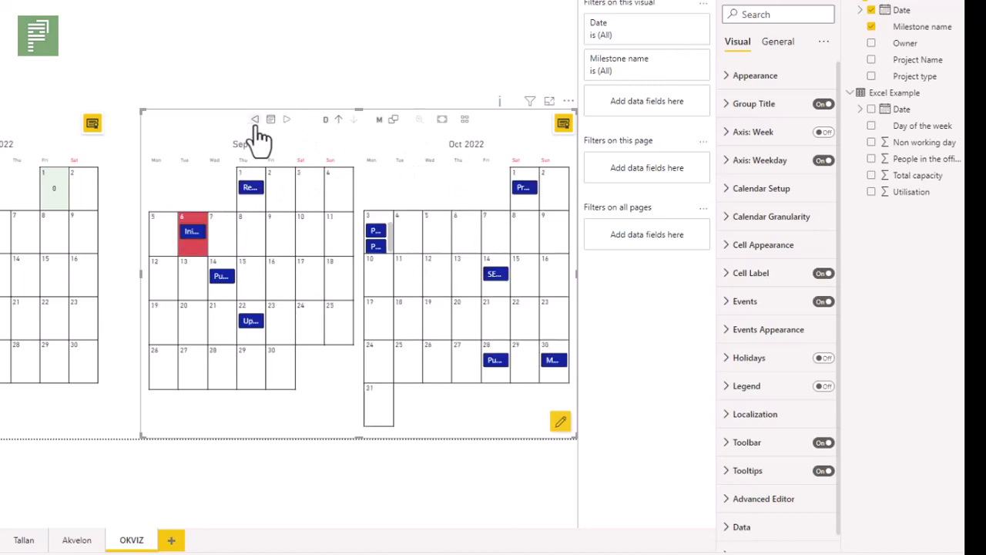
pyautogui.click(255, 121)
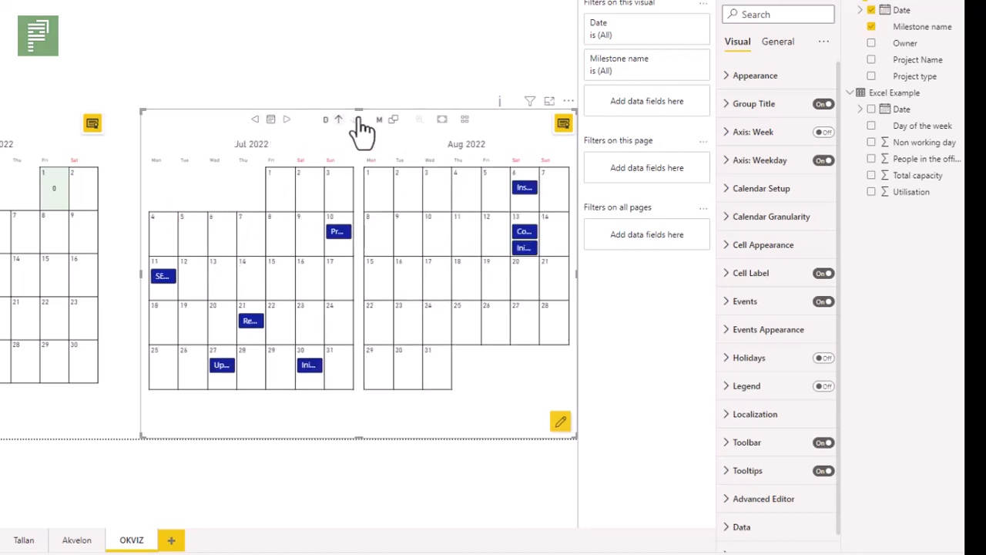
pyautogui.click(469, 123)
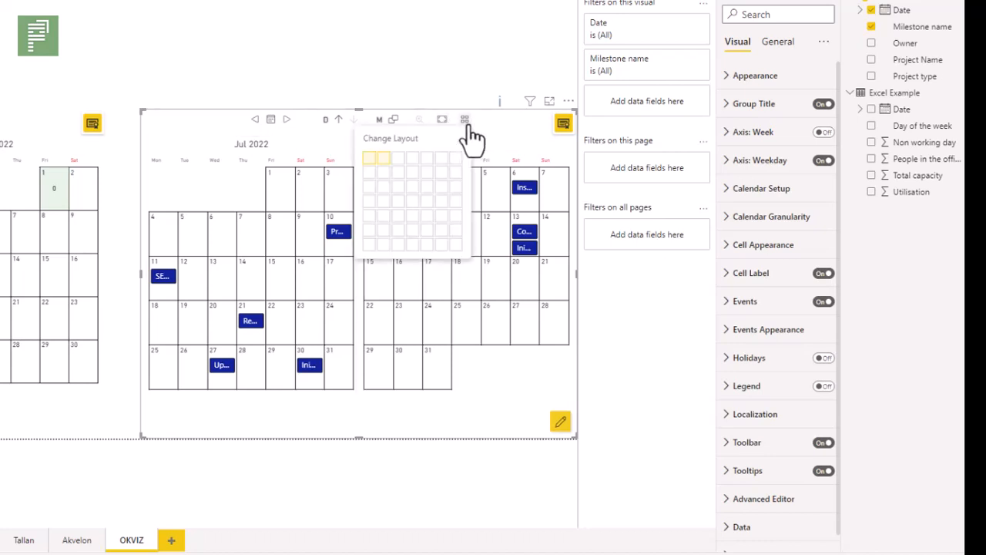
pyautogui.click(400, 177)
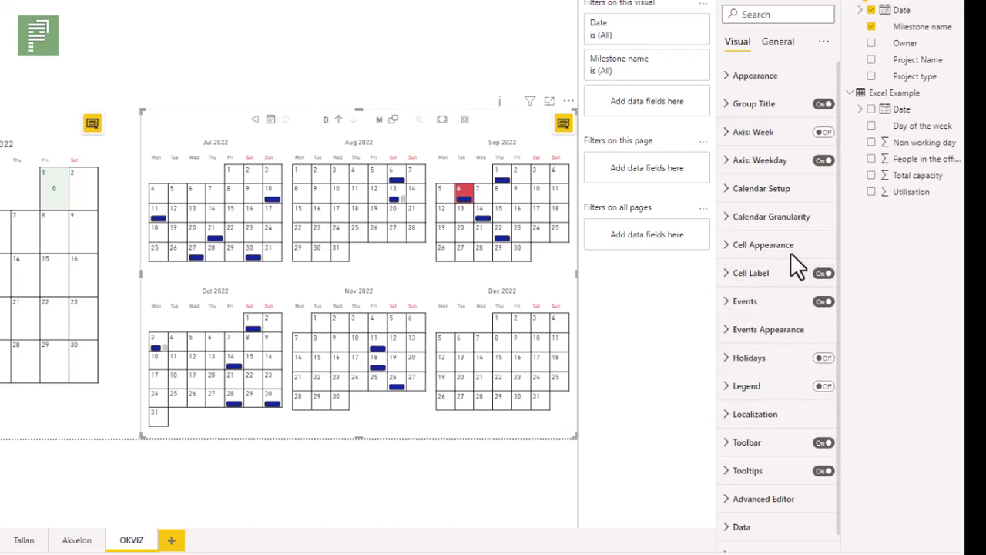
pyautogui.scroll(-1, 789, 255)
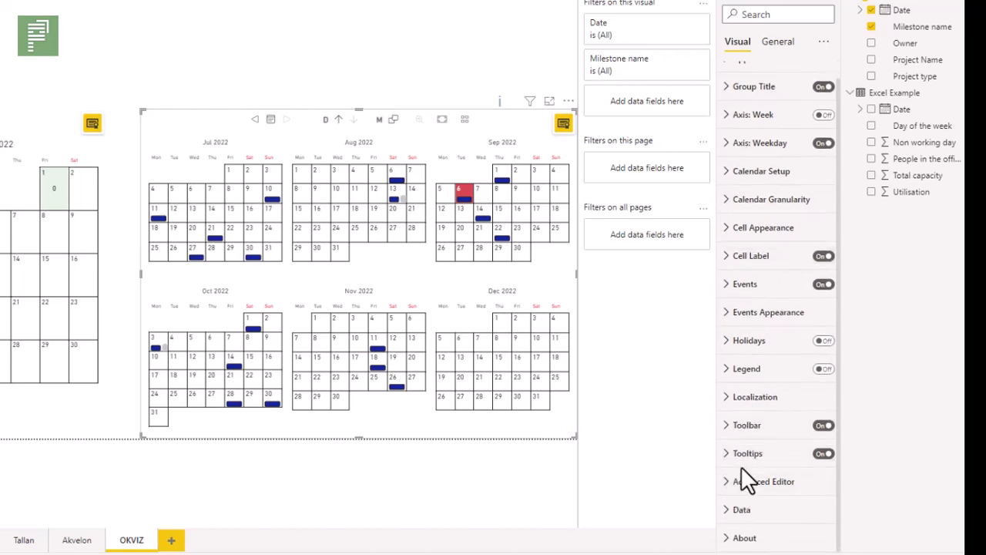
pyautogui.scroll(1, 762, 351)
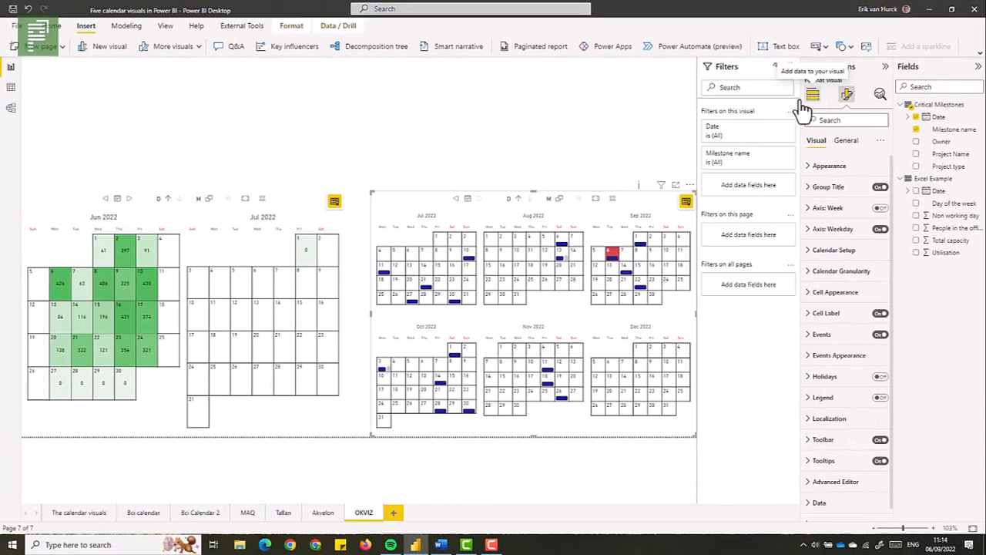
# - Browse the available Power BI visuals for download and open the details of the Chiclet Slicer by Microsoft
pyautogui.click(812, 96)
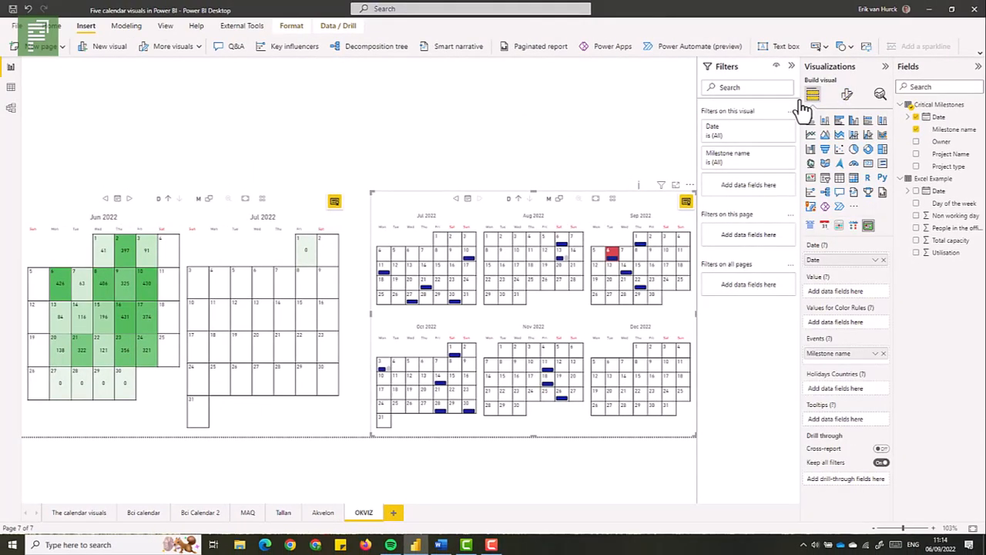
pyautogui.click(855, 209)
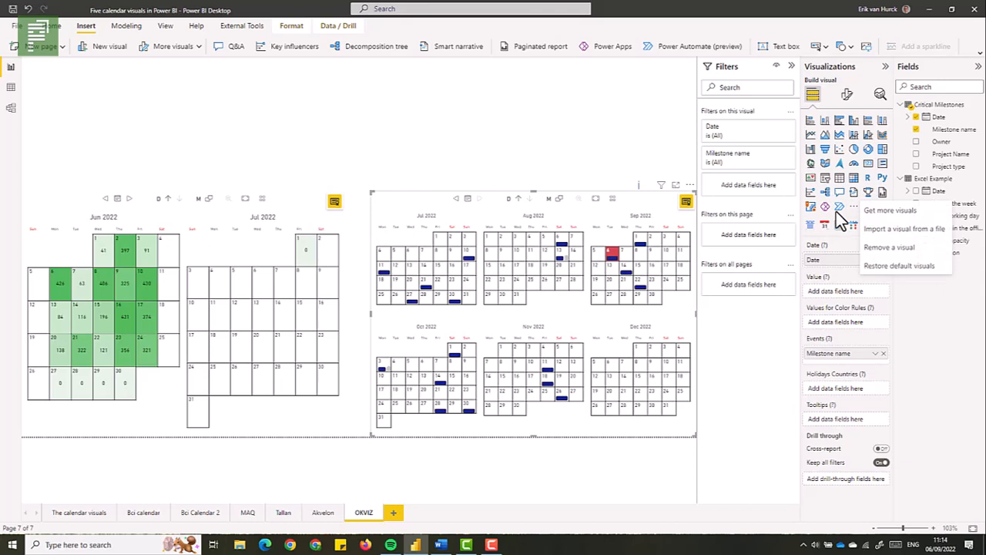
pyautogui.click(880, 212)
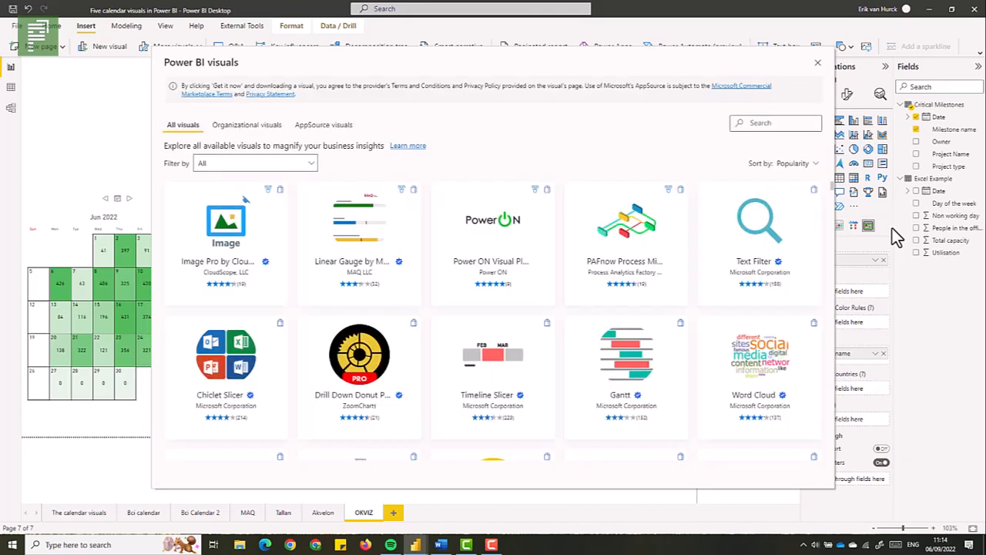
pyautogui.click(207, 360)
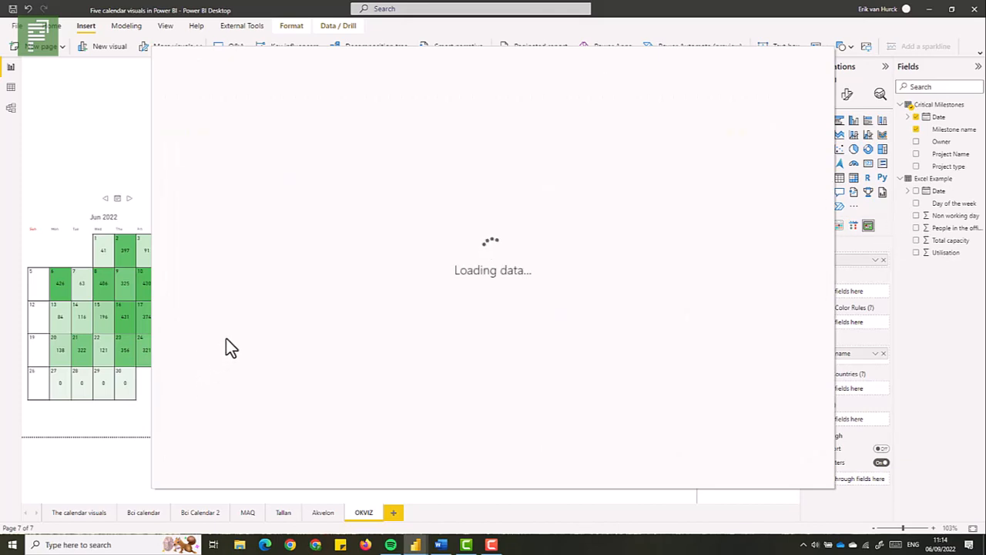